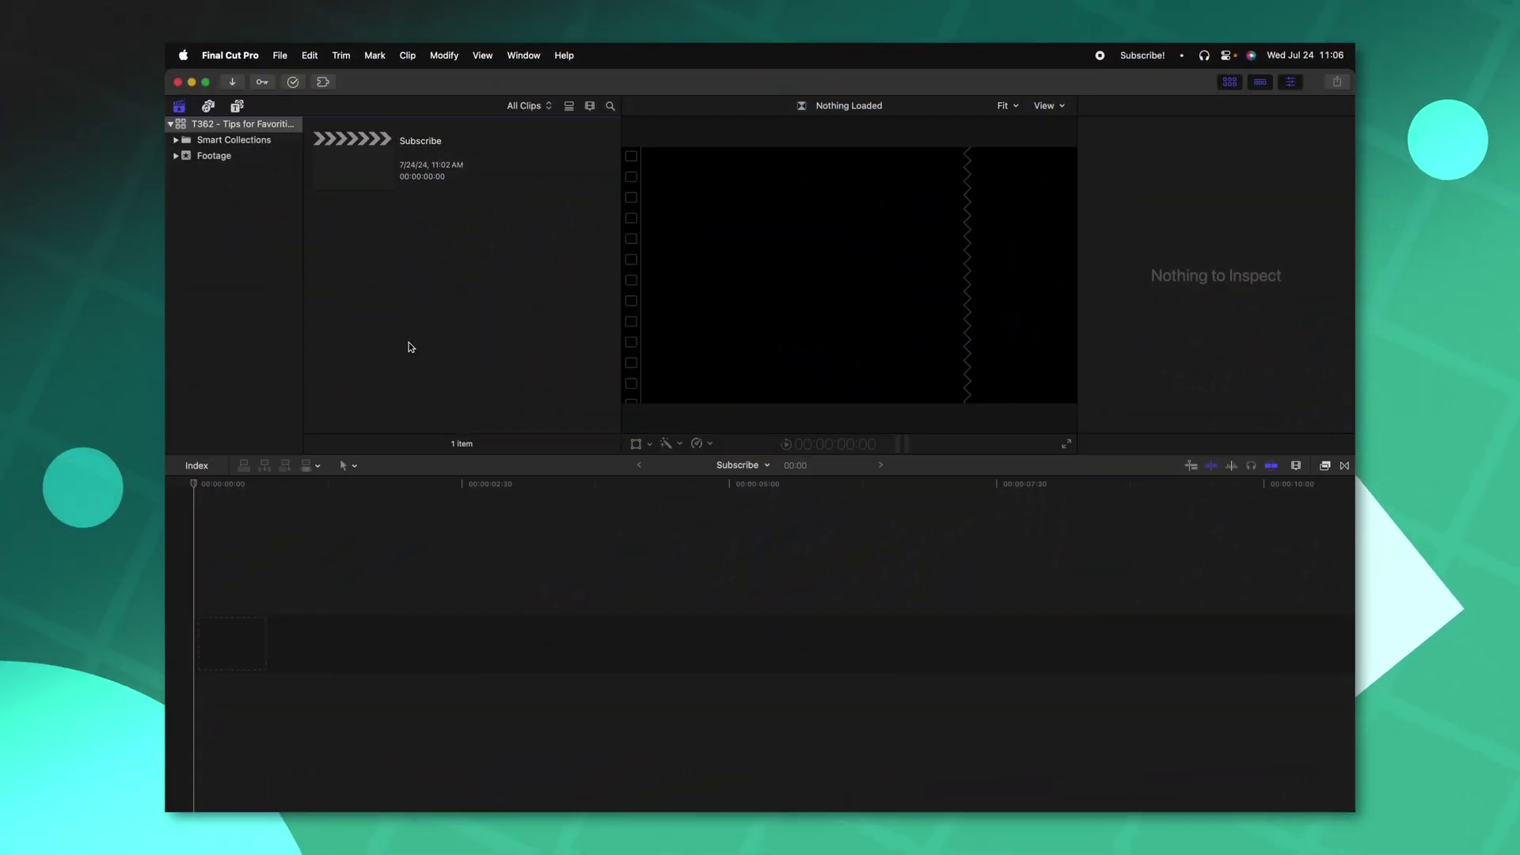
- Open the media import window, add the Mac home folder's Movies folder to the favorites and show its contents
{"action": "key", "text": "super+i"}
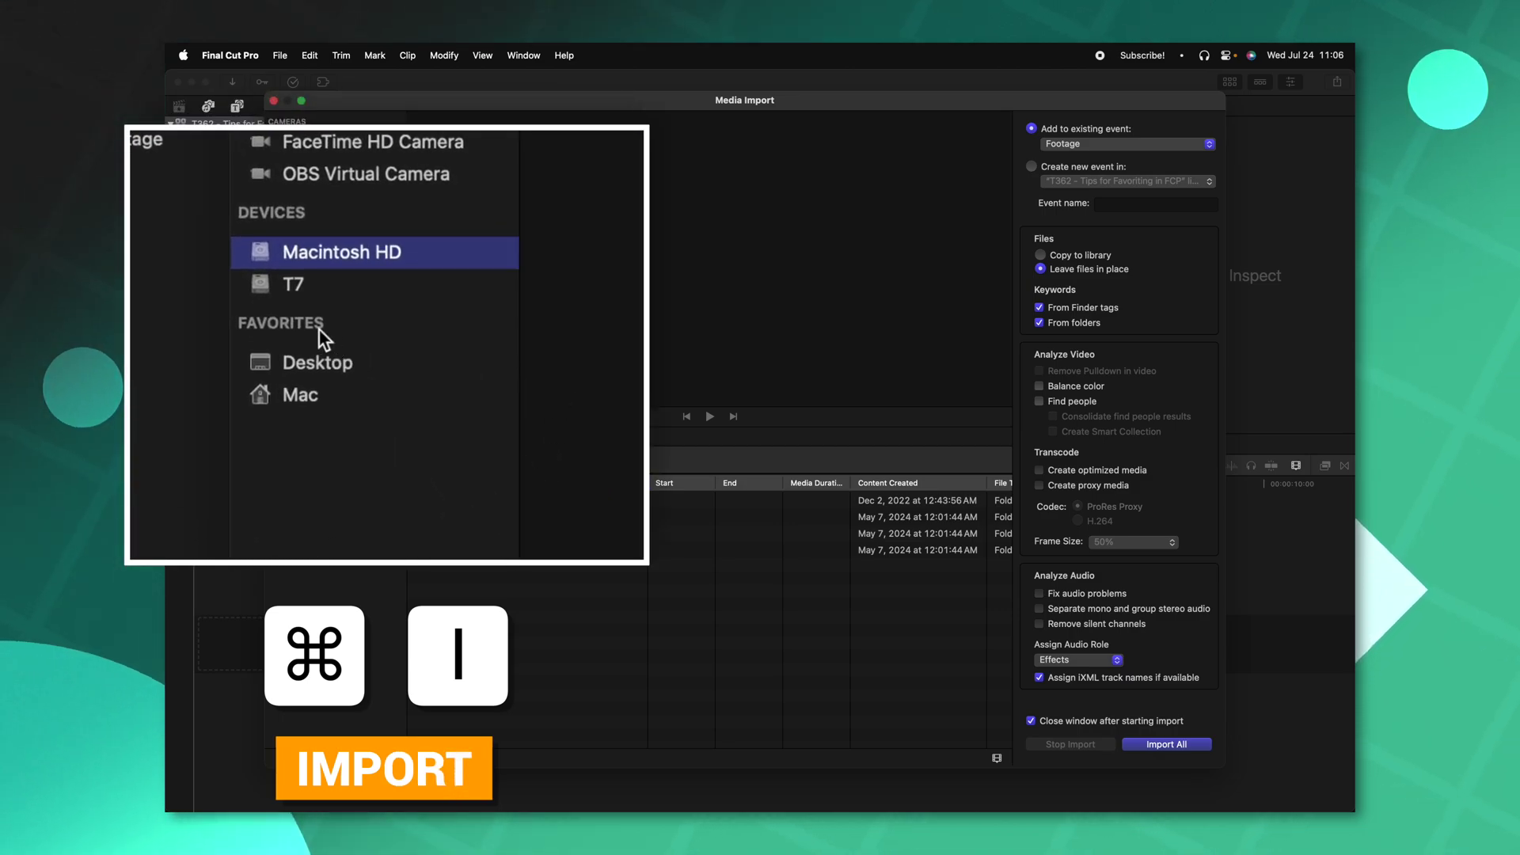
{"action": "left_click", "coordinate": [309, 394]}
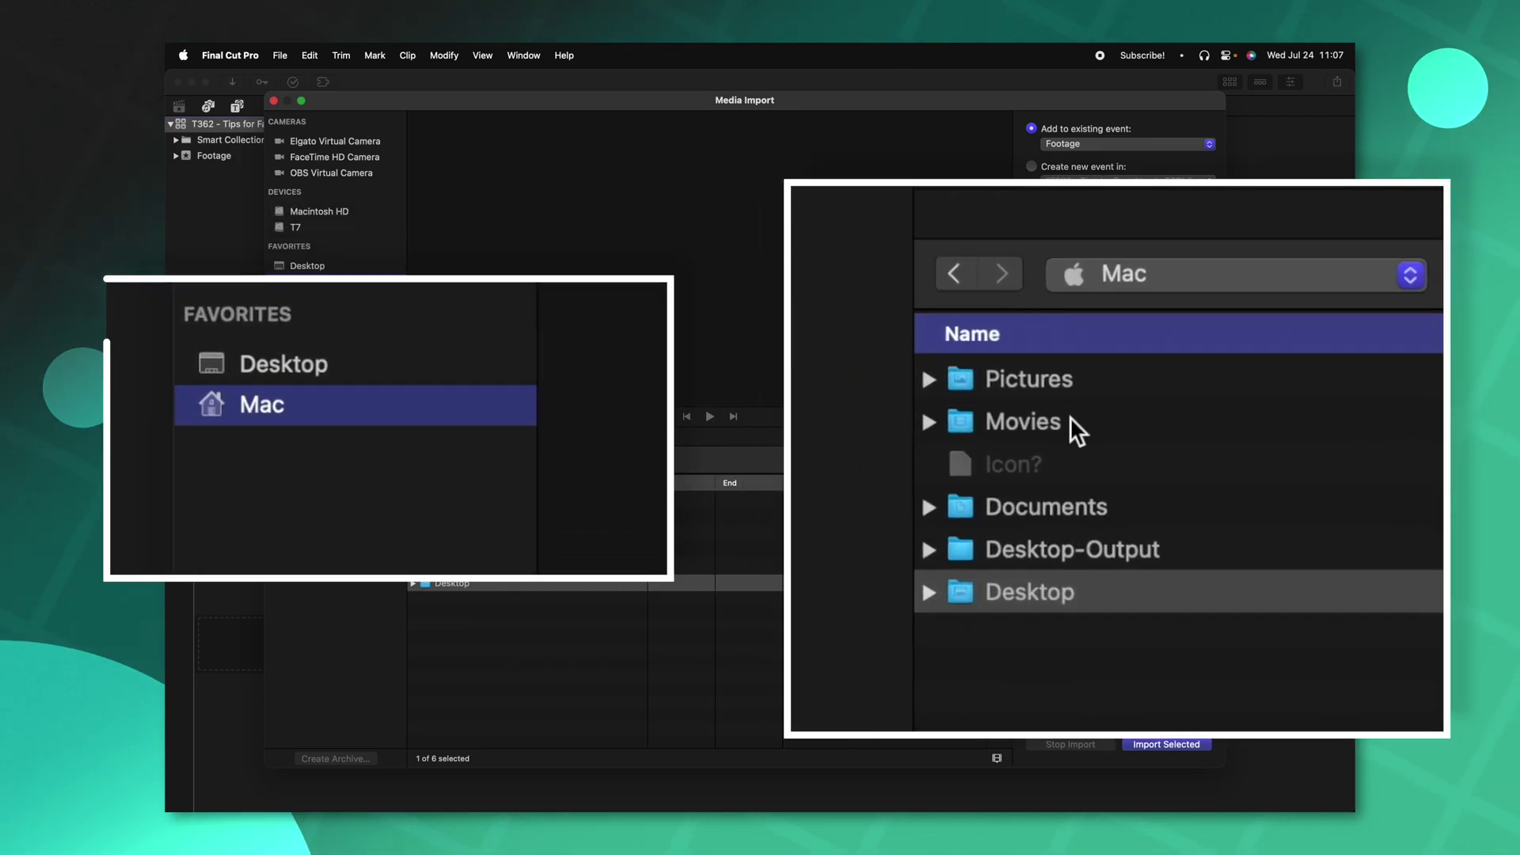
{"action": "left_click", "coordinate": [1073, 420]}
{"action": "right_click", "coordinate": [1088, 419]}
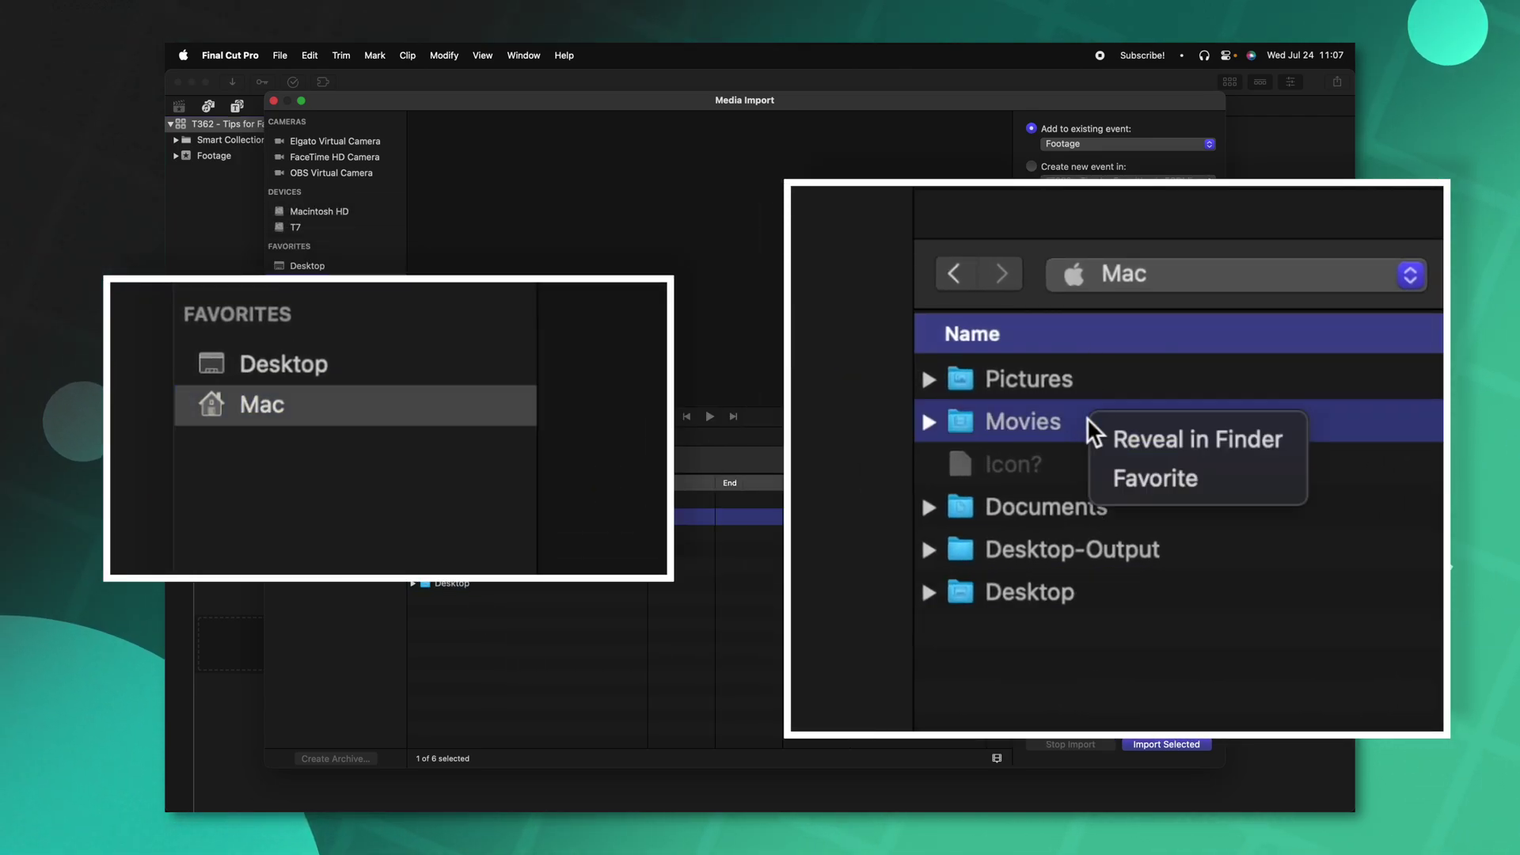
{"action": "left_click", "coordinate": [1127, 475]}
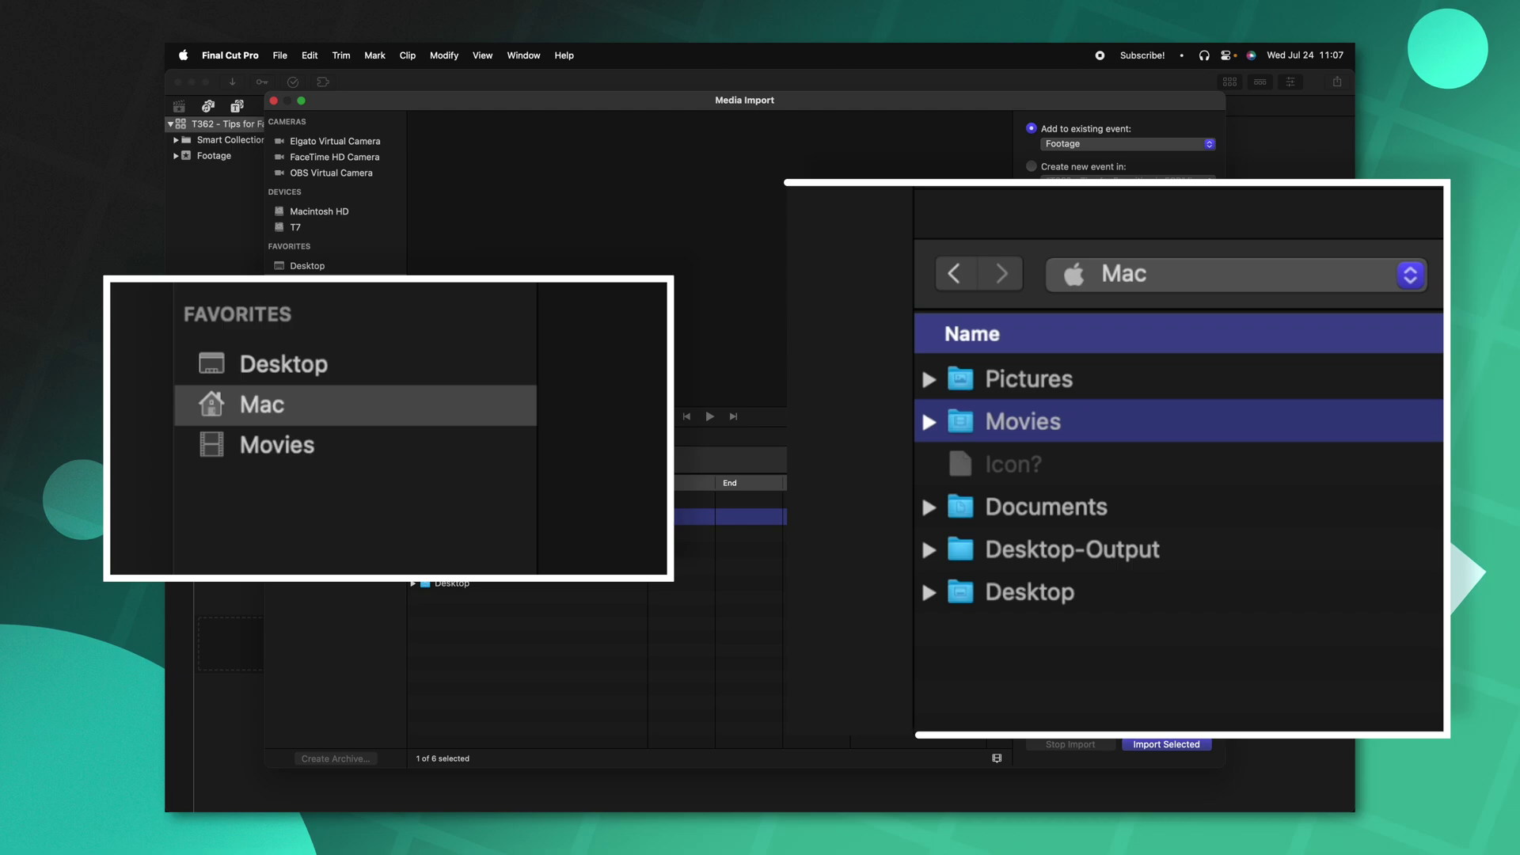
{"action": "left_click", "coordinate": [316, 436]}
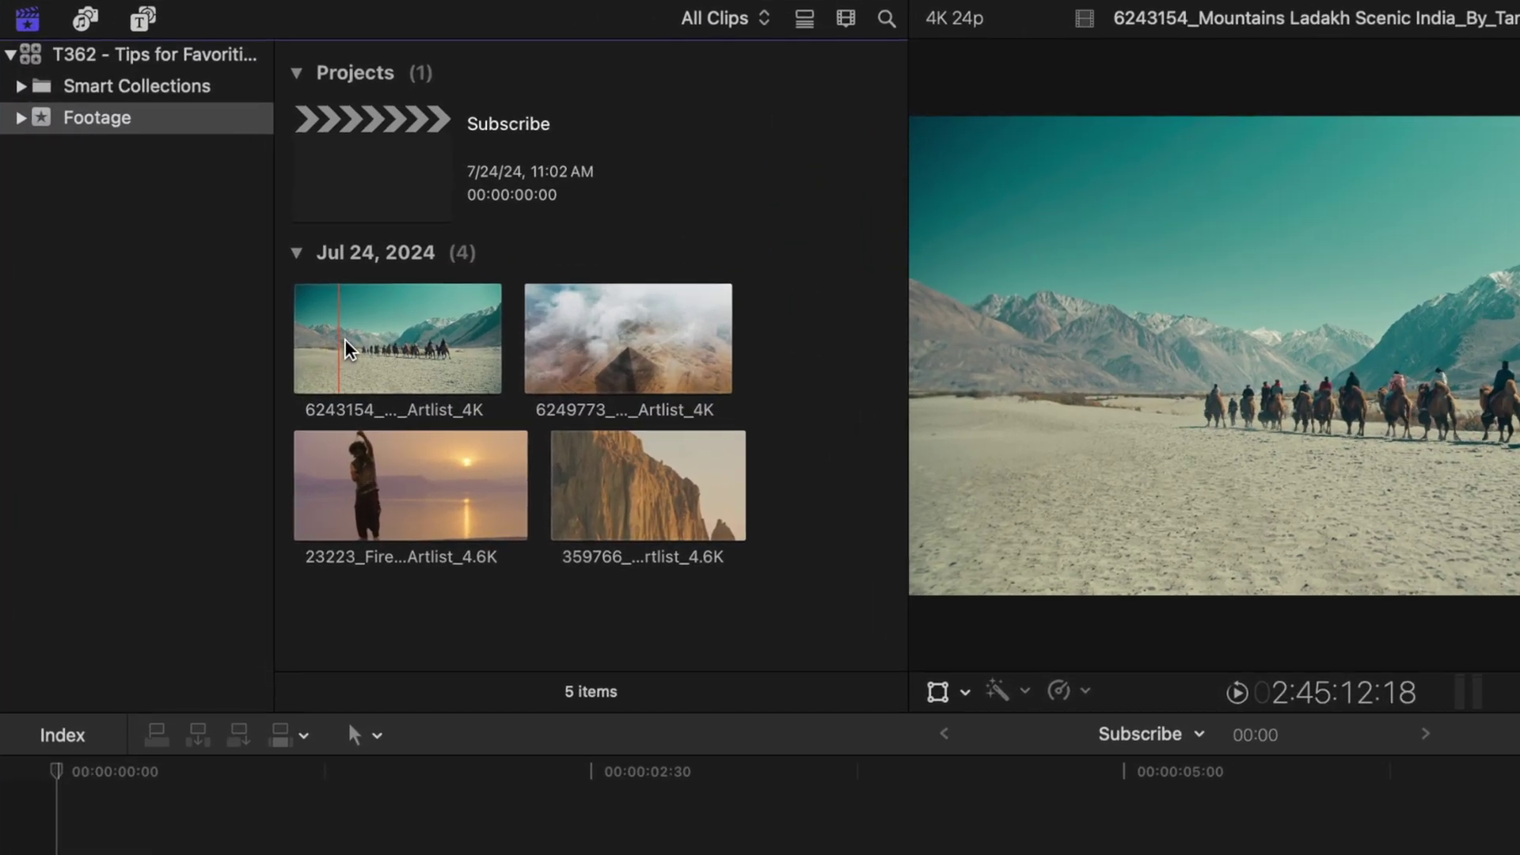
- Mark a middle range and a short range near the end of the Mountains Ladakh clip as favorites
{"action": "key", "text": "i"}
{"action": "key", "text": "o"}
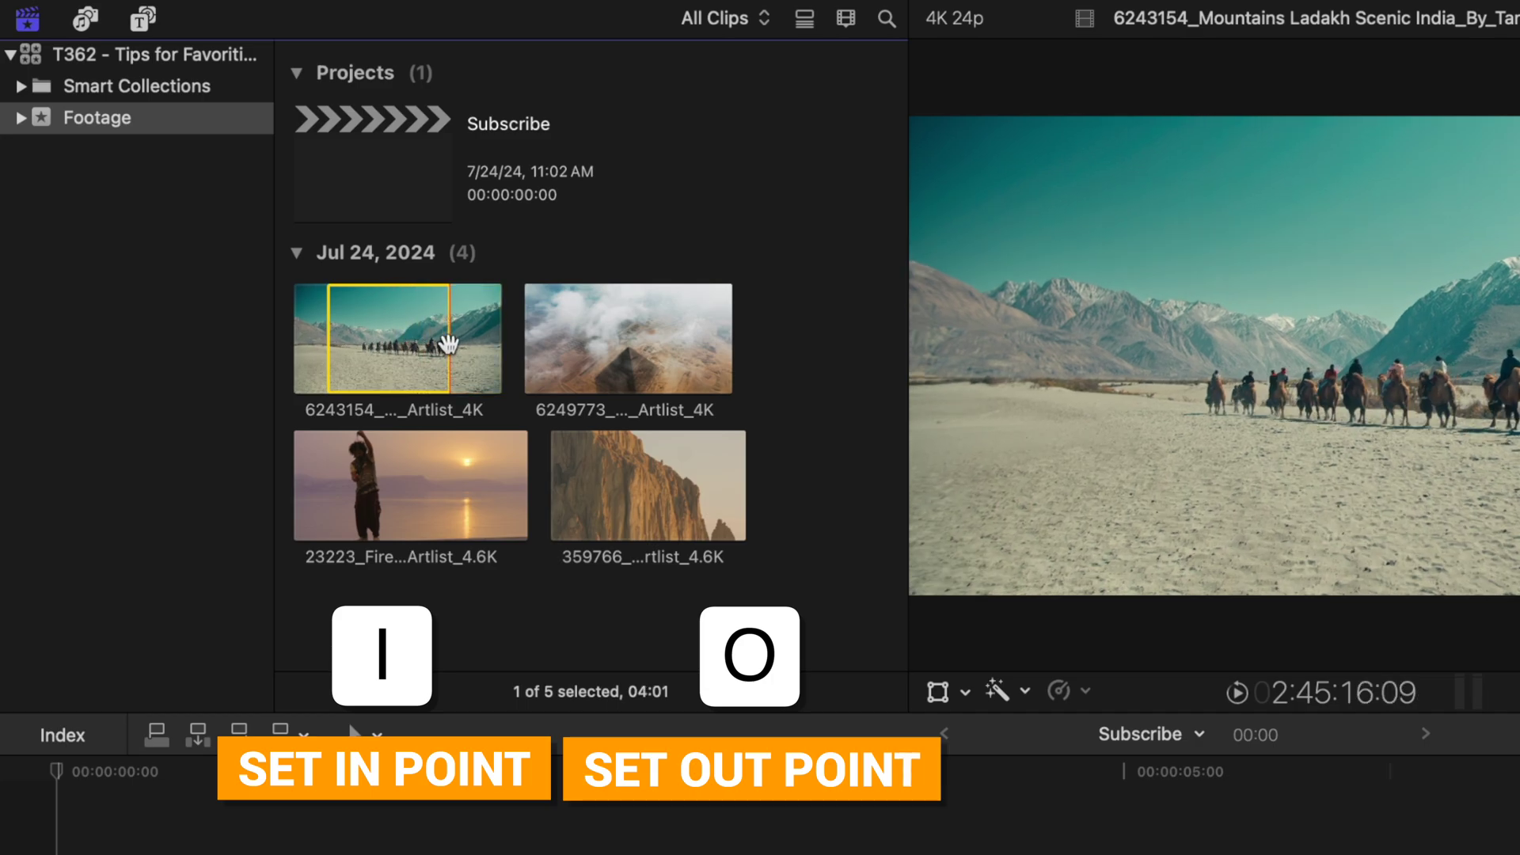
{"action": "key", "text": "f"}
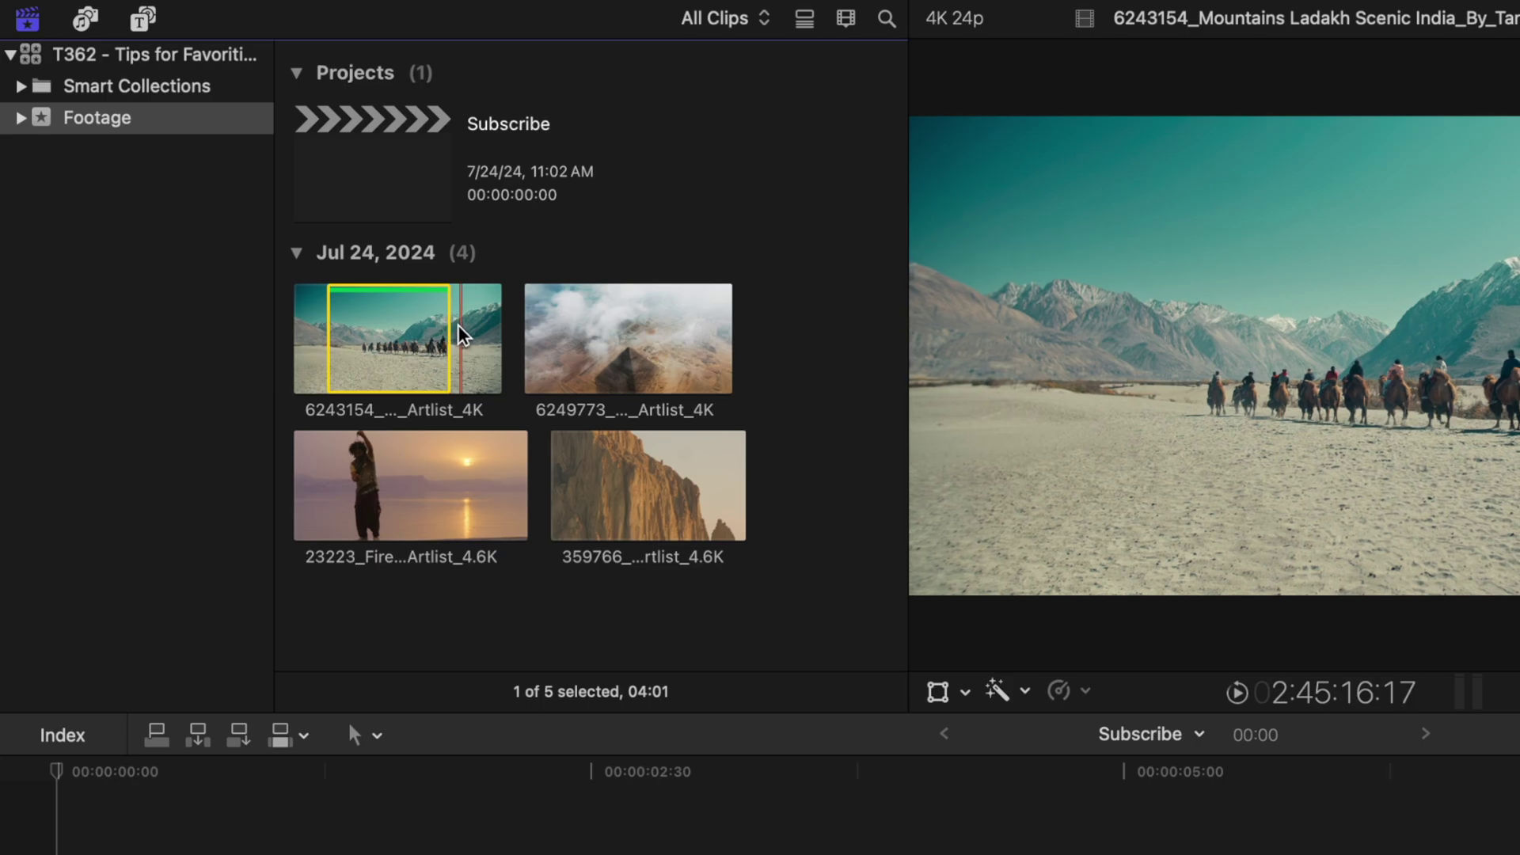
{"action": "left_click_drag", "start_coordinate": [463, 334], "coordinate": [488, 329]}
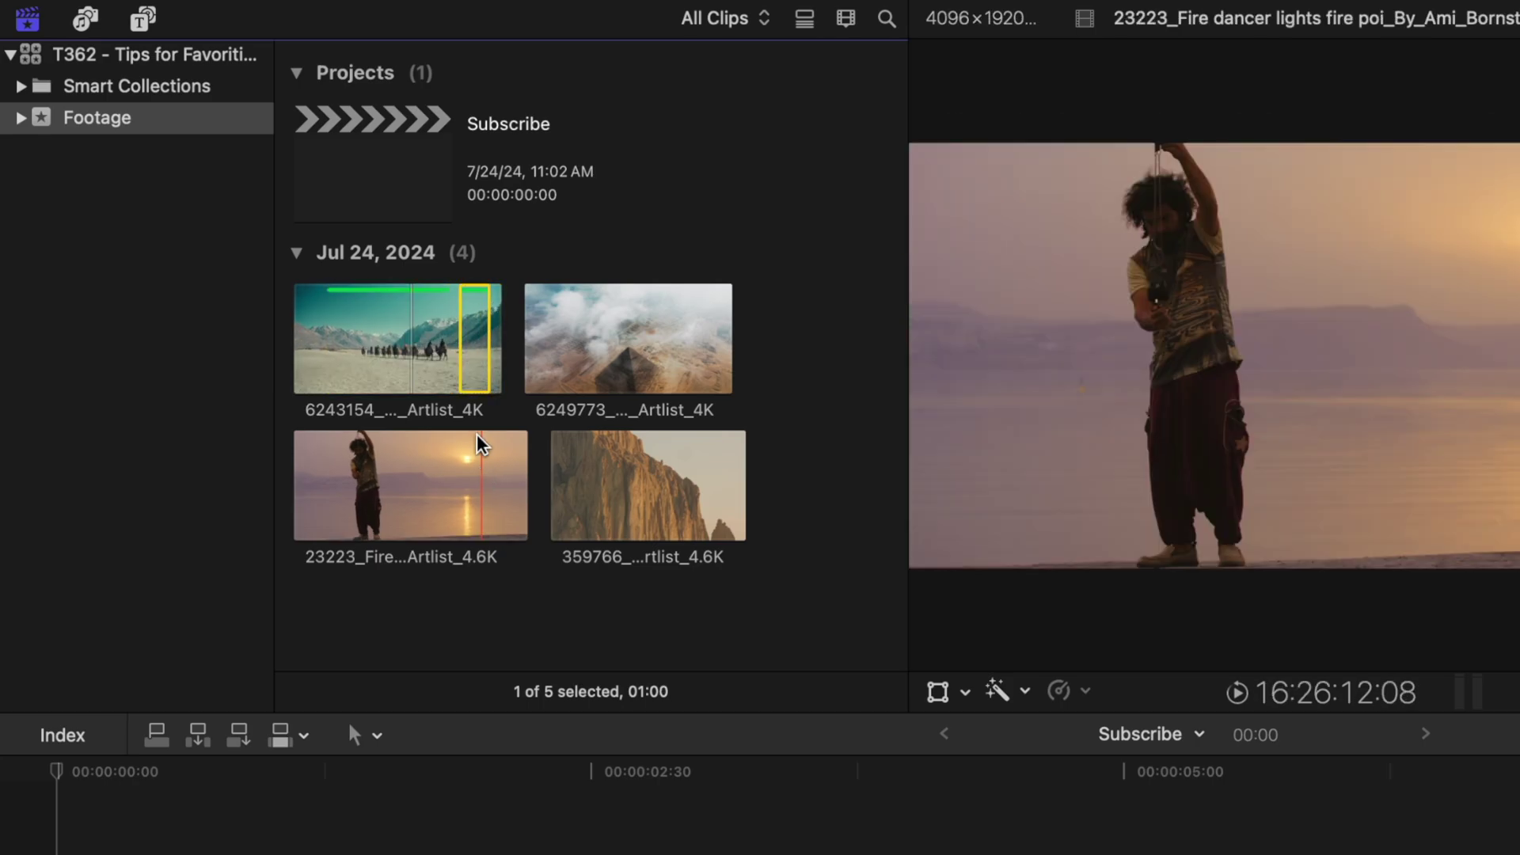
- Mark a range in the Egypt Pyramid clip and one in the Fire dancer clip as favorites
{"action": "left_click", "coordinate": [548, 364]}
{"action": "left_click_drag", "start_coordinate": [548, 364], "coordinate": [660, 349]}
{"action": "left_click", "coordinate": [324, 466]}
{"action": "left_click_drag", "start_coordinate": [324, 466], "coordinate": [528, 474]}
{"action": "key", "text": "o"}
{"action": "key", "text": "f"}
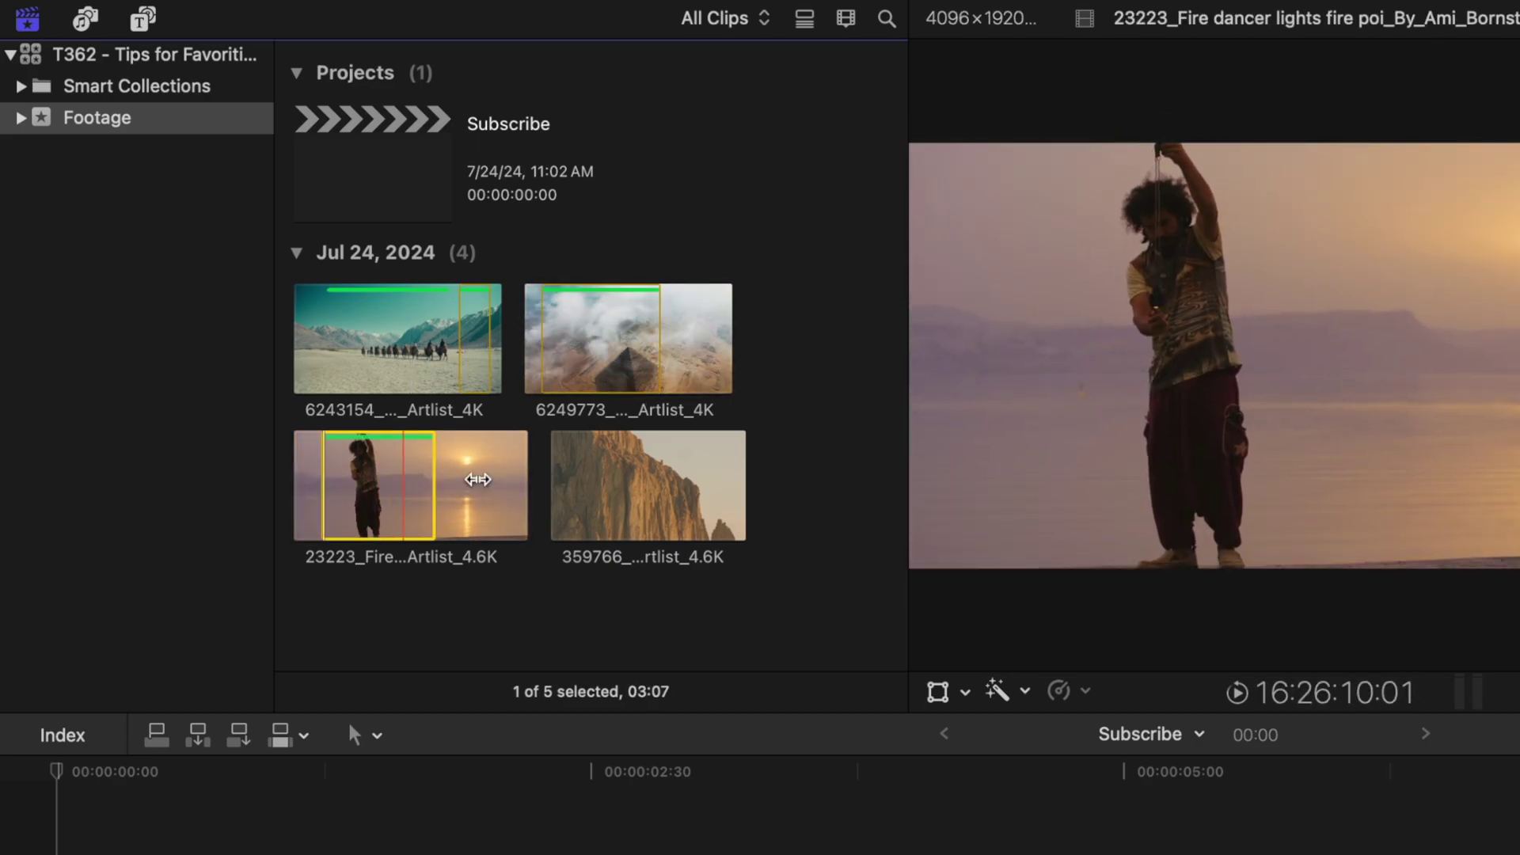
- Set in and out points around the middle of the Rock Formation clip and favorite that range
{"action": "left_click", "coordinate": [597, 476]}
{"action": "key", "text": "i"}
{"action": "key", "text": "o"}
{"action": "key", "text": "f"}
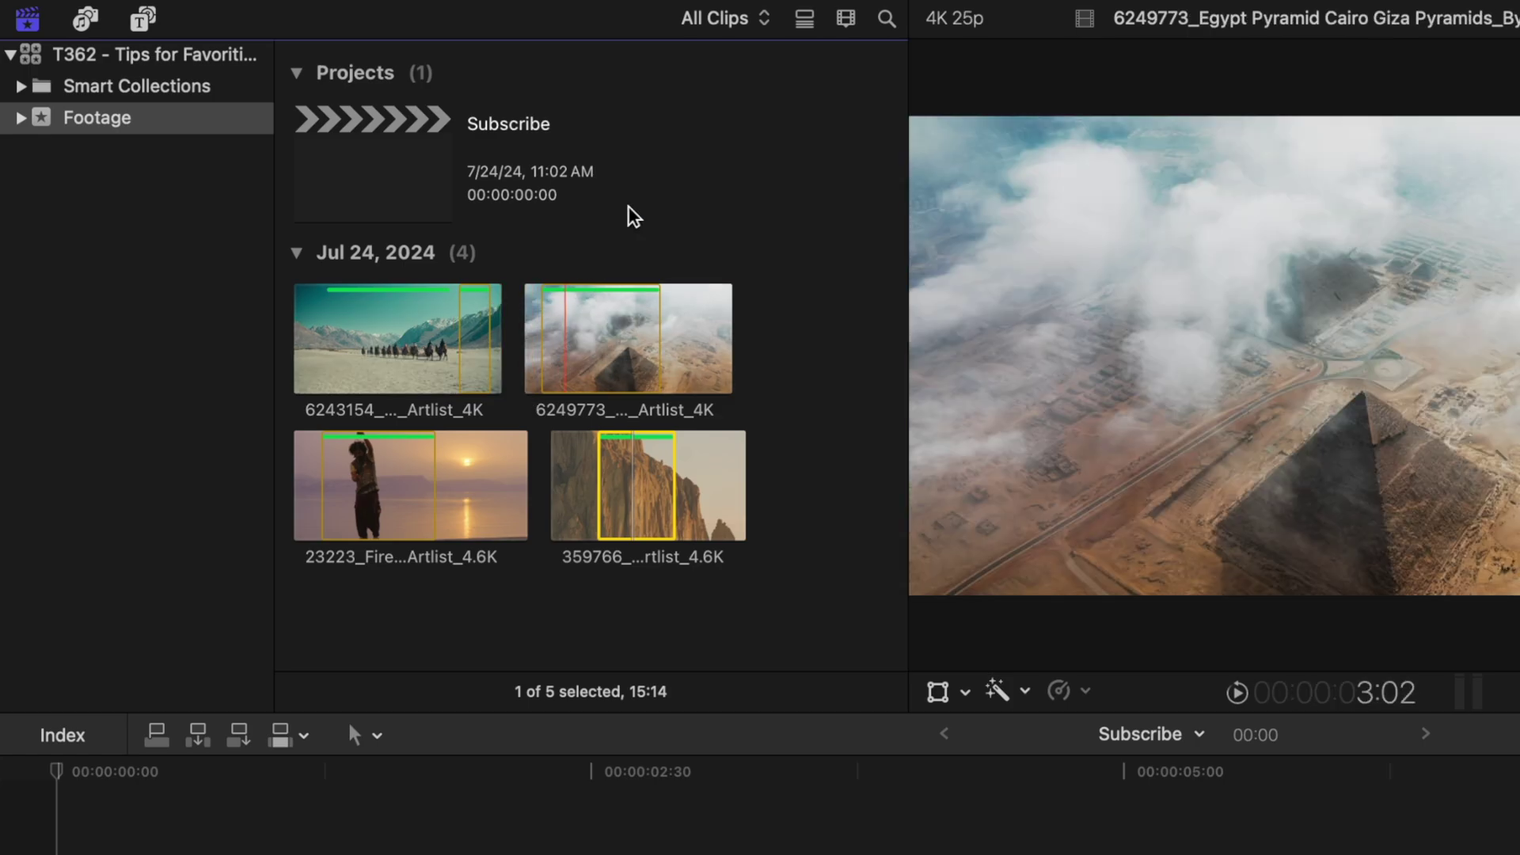
- Filter the Footage event to show only Favorites and select the favorited clips
{"action": "left_click", "coordinate": [729, 22]}
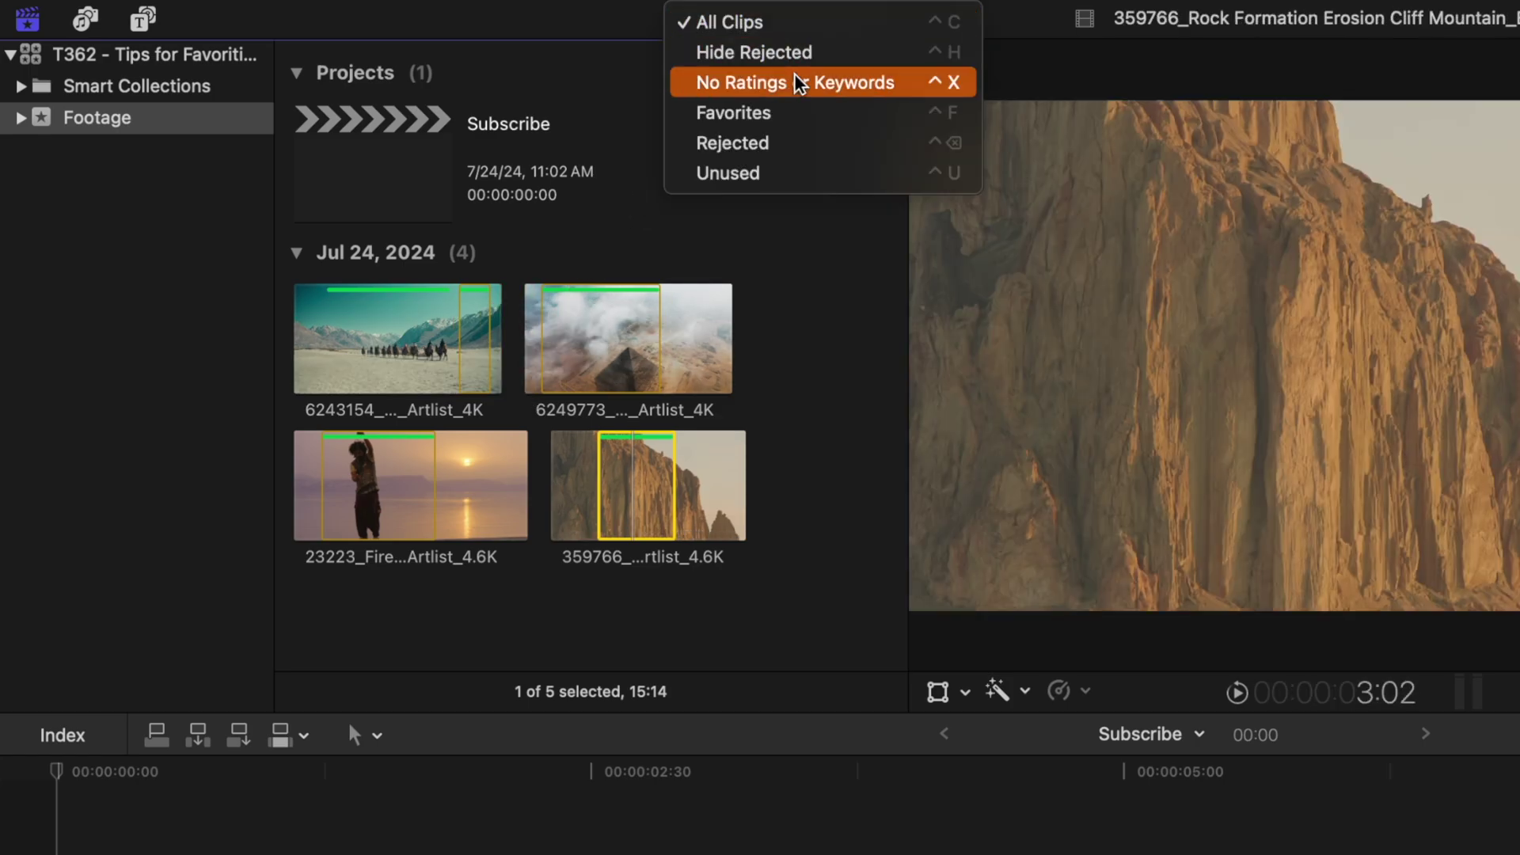
{"action": "left_click", "coordinate": [802, 113]}
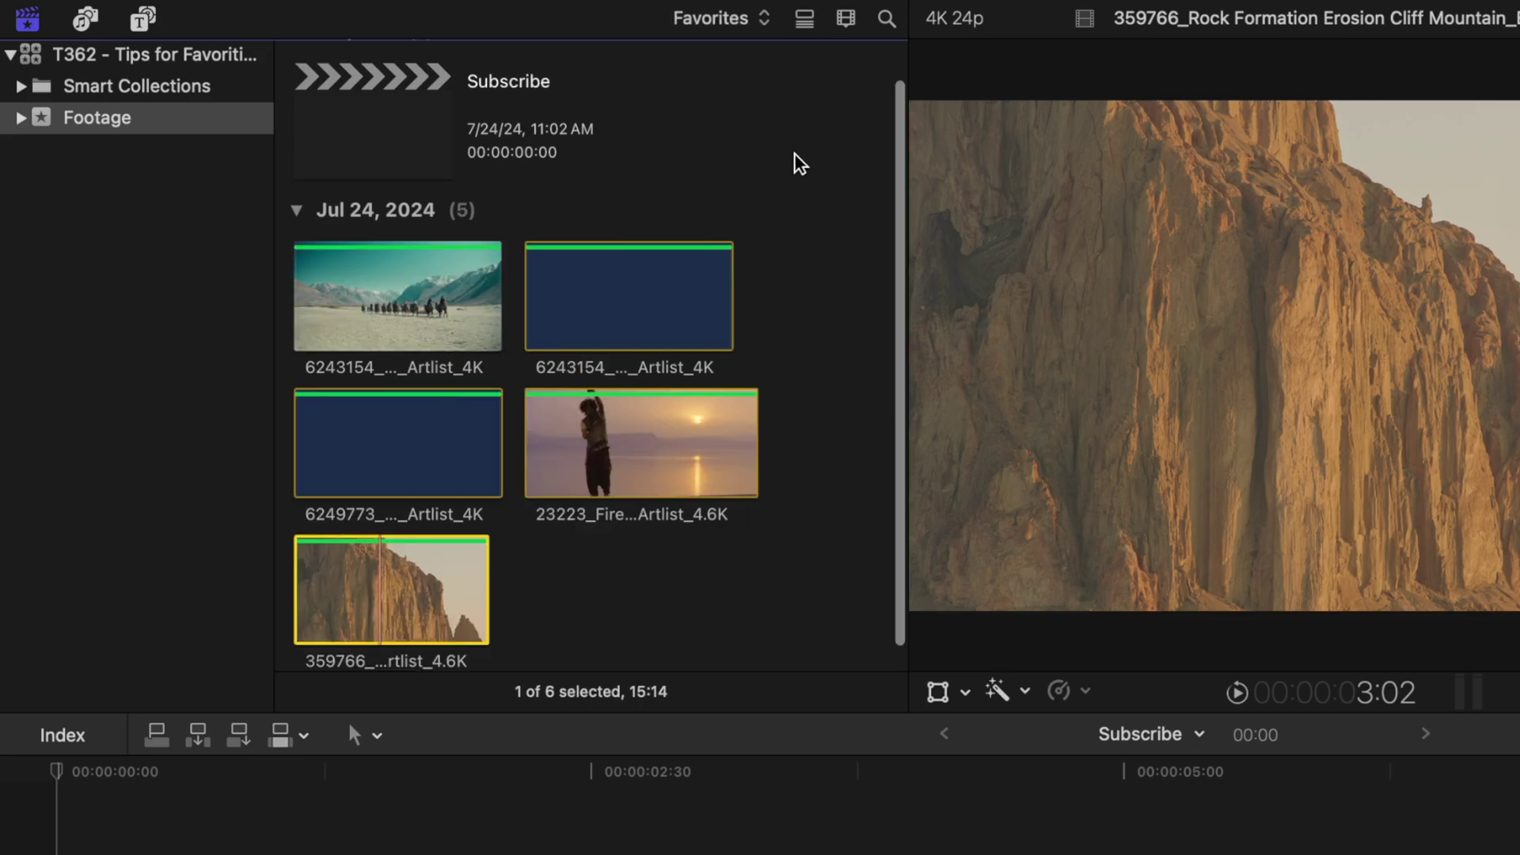
{"action": "scroll", "coordinate": [513, 277], "scroll_direction": "down", "scroll_amount": 1}
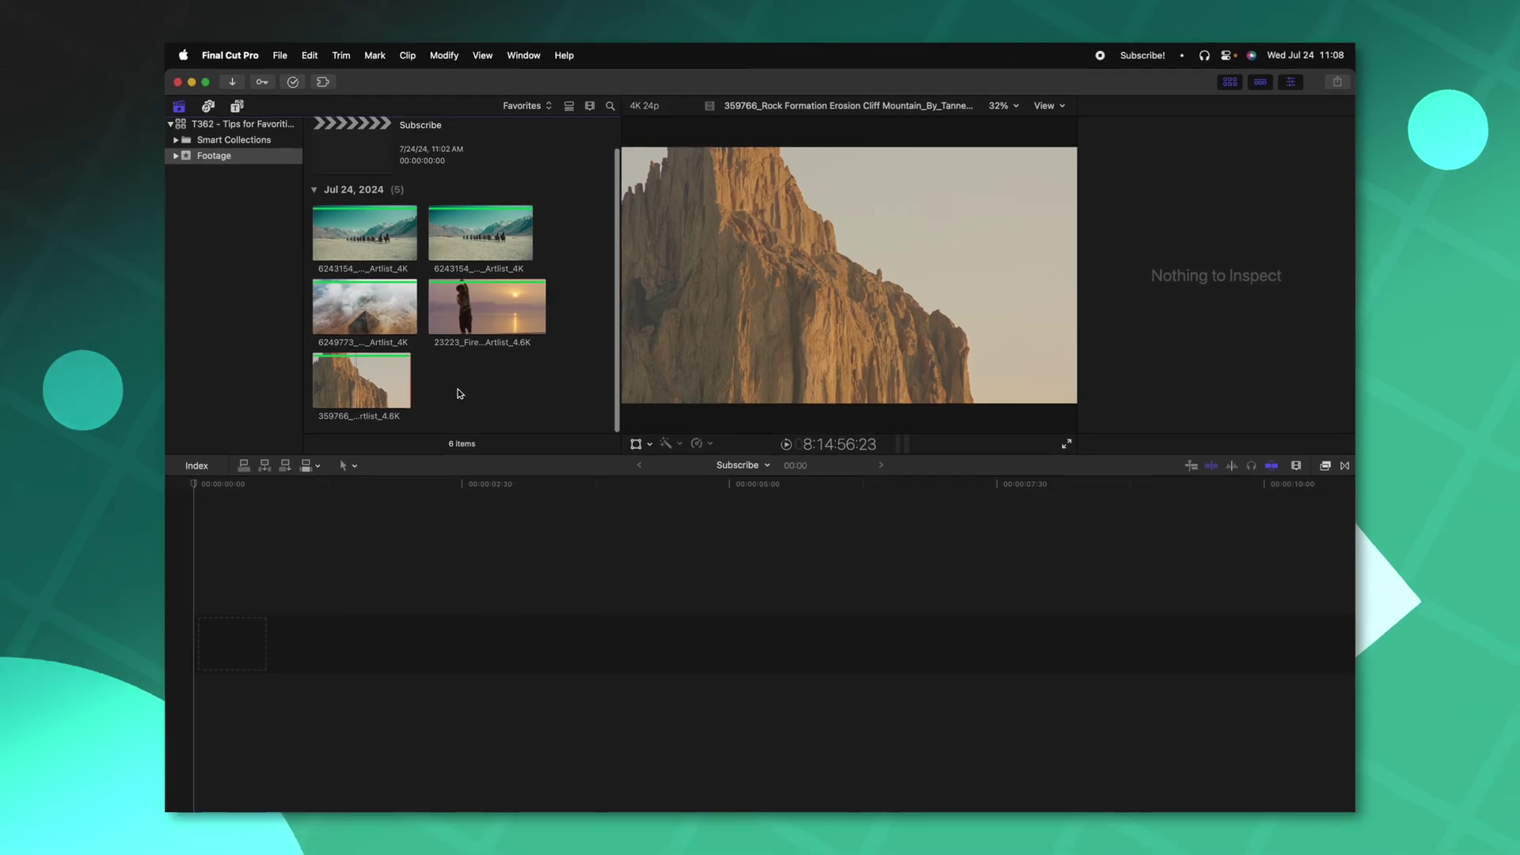
{"action": "left_click_drag", "start_coordinate": [508, 456], "coordinate": [303, 199]}
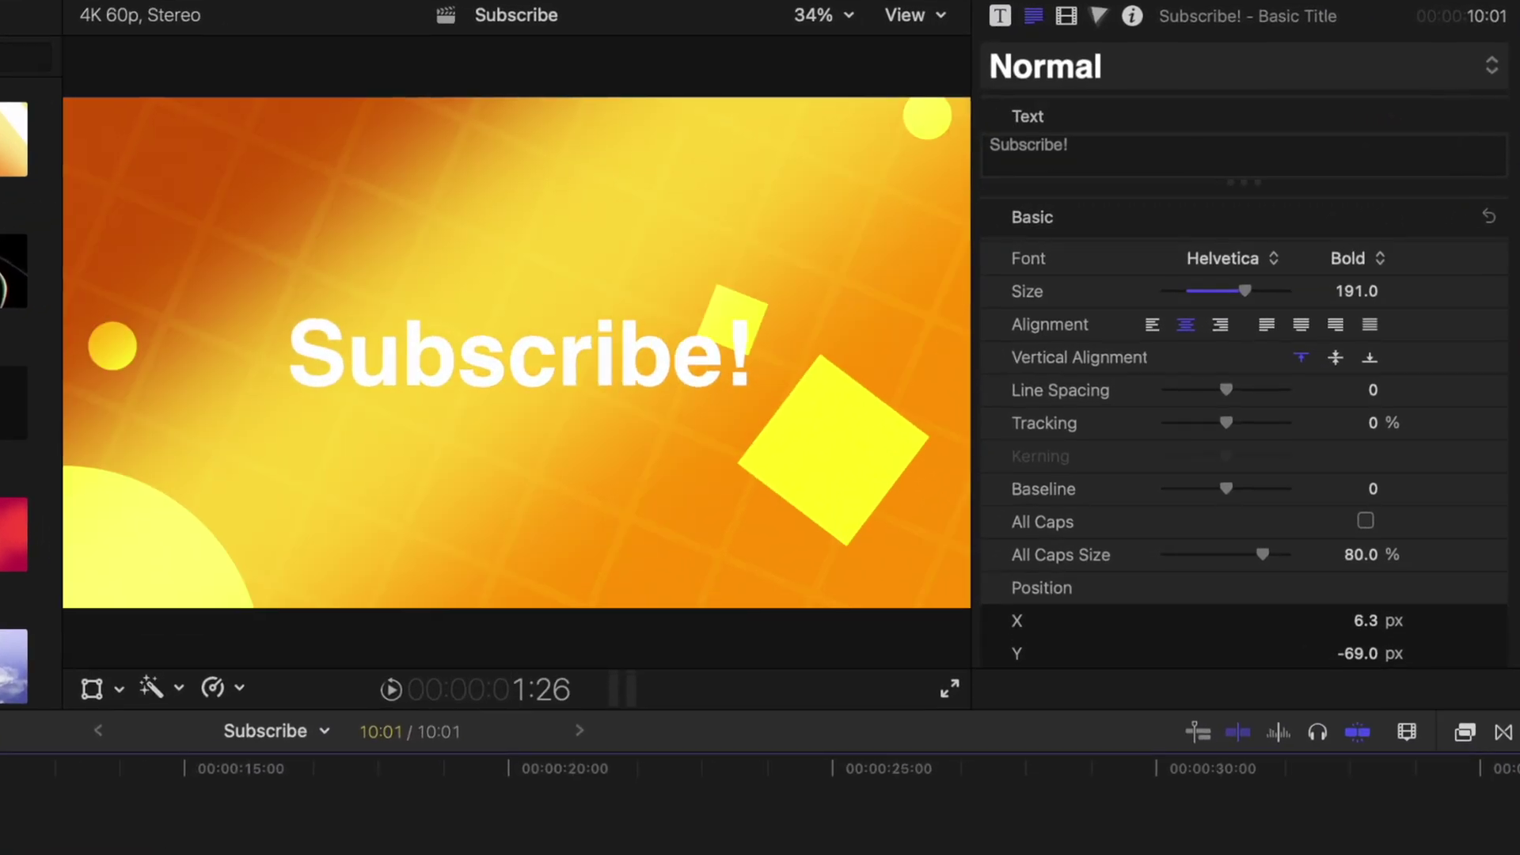
- Reveal the Face settings of the "Subscribe!" title and change its text color to a saturated blue
{"action": "scroll", "coordinate": [1398, 523], "scroll_direction": "down", "scroll_amount": 10}
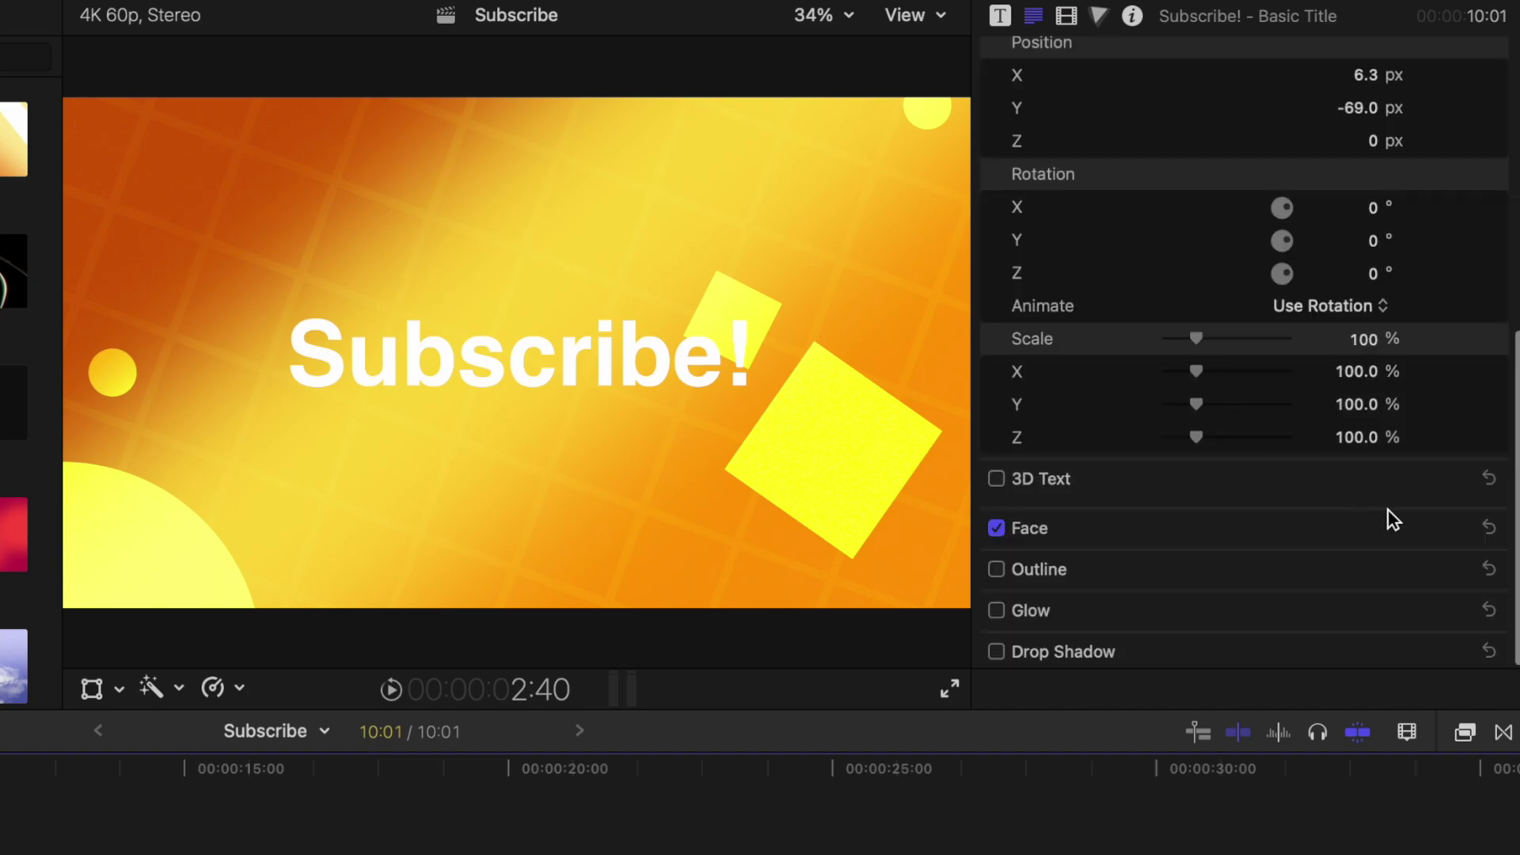
{"action": "left_click", "coordinate": [1457, 527]}
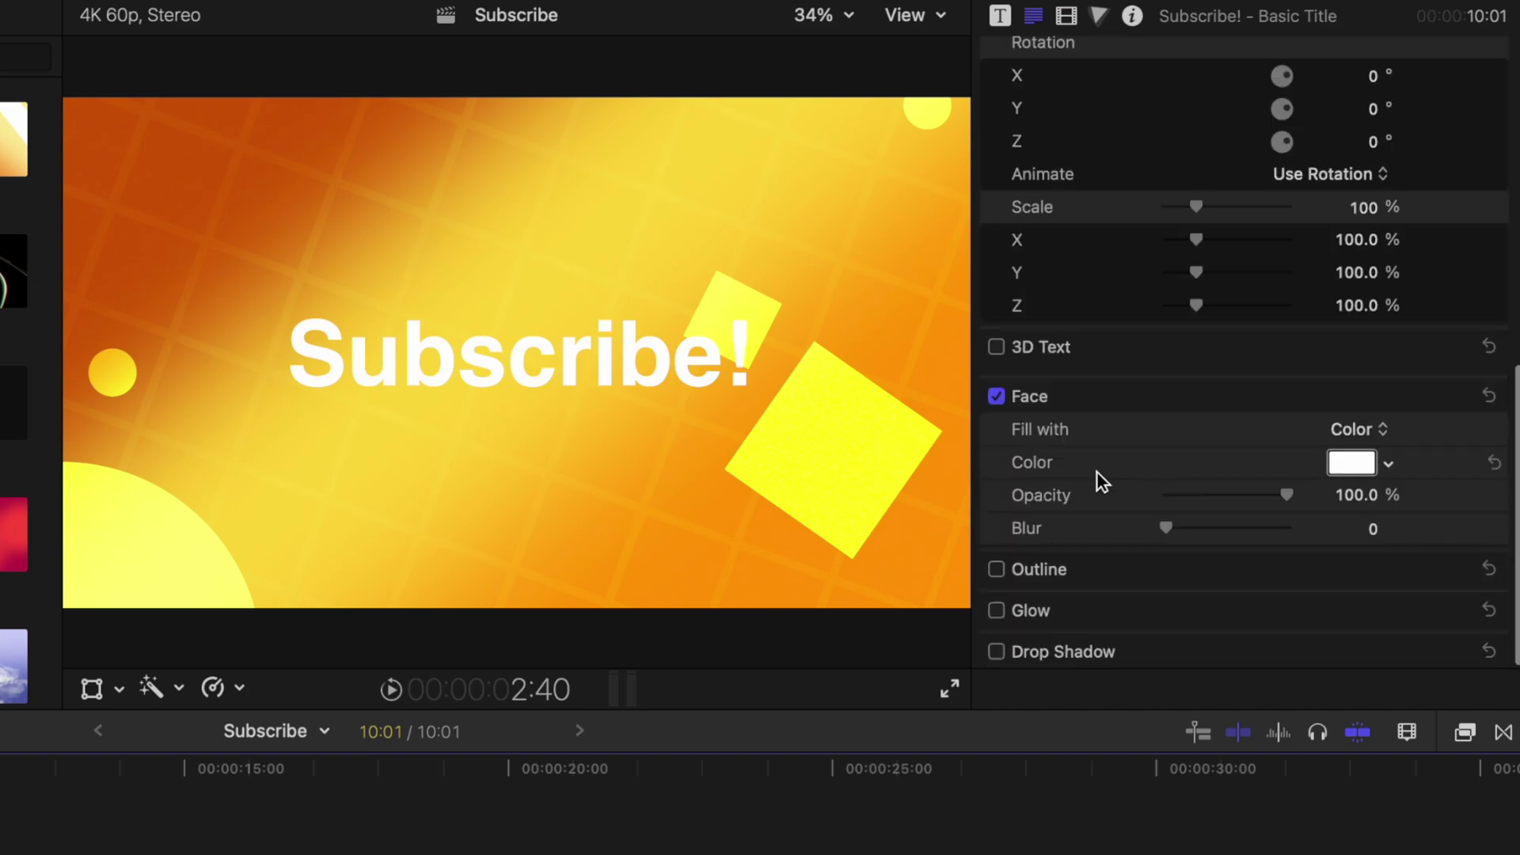
{"action": "left_click", "coordinate": [1340, 467]}
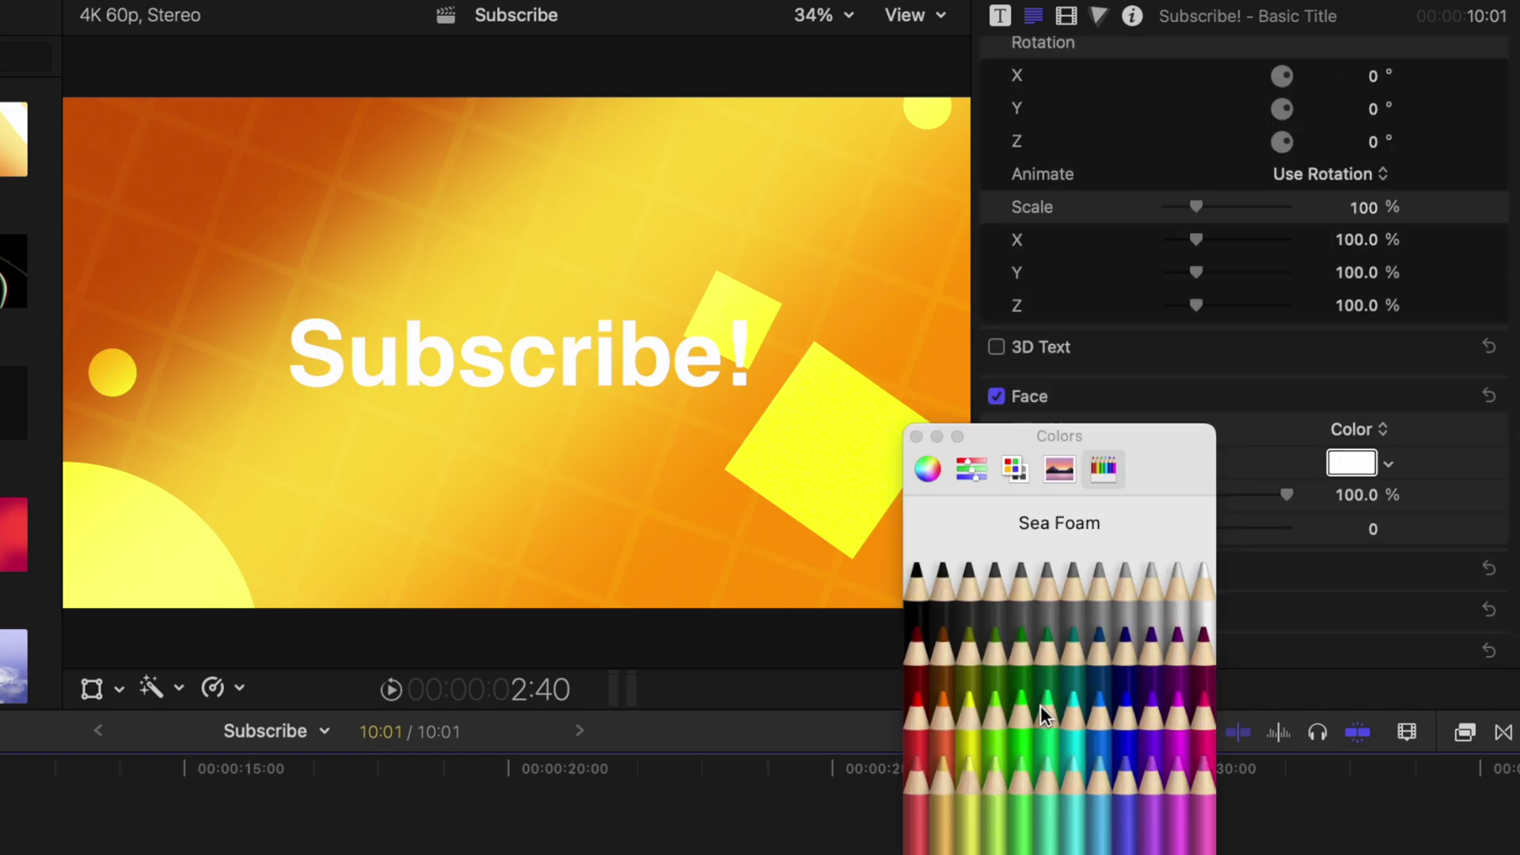
{"action": "key", "text": "Escape"}
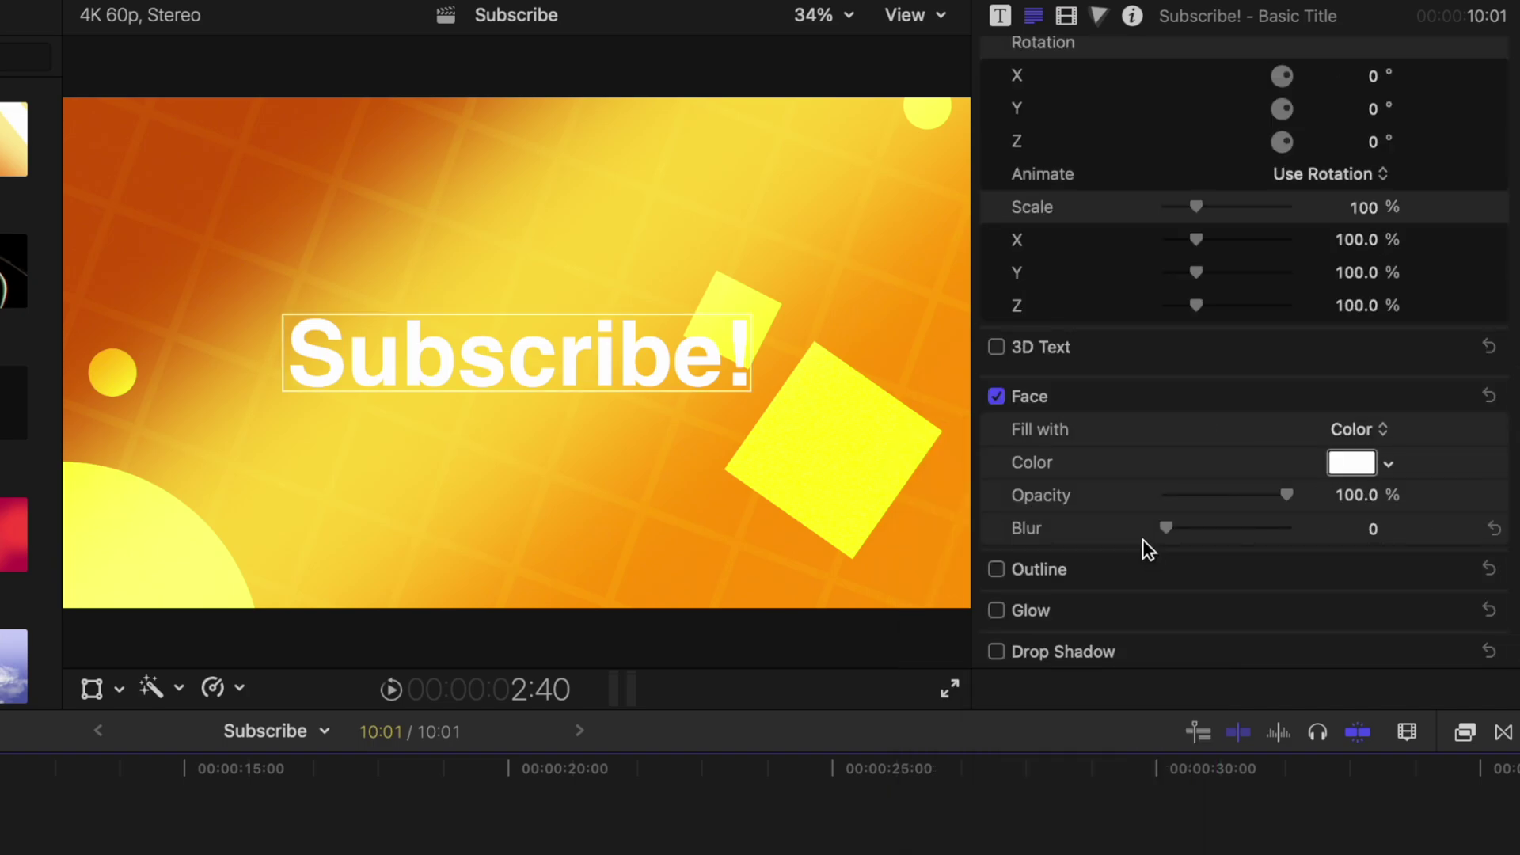
{"action": "left_click", "coordinate": [1339, 468]}
{"action": "left_click_drag", "start_coordinate": [1001, 631], "coordinate": [860, 800]}
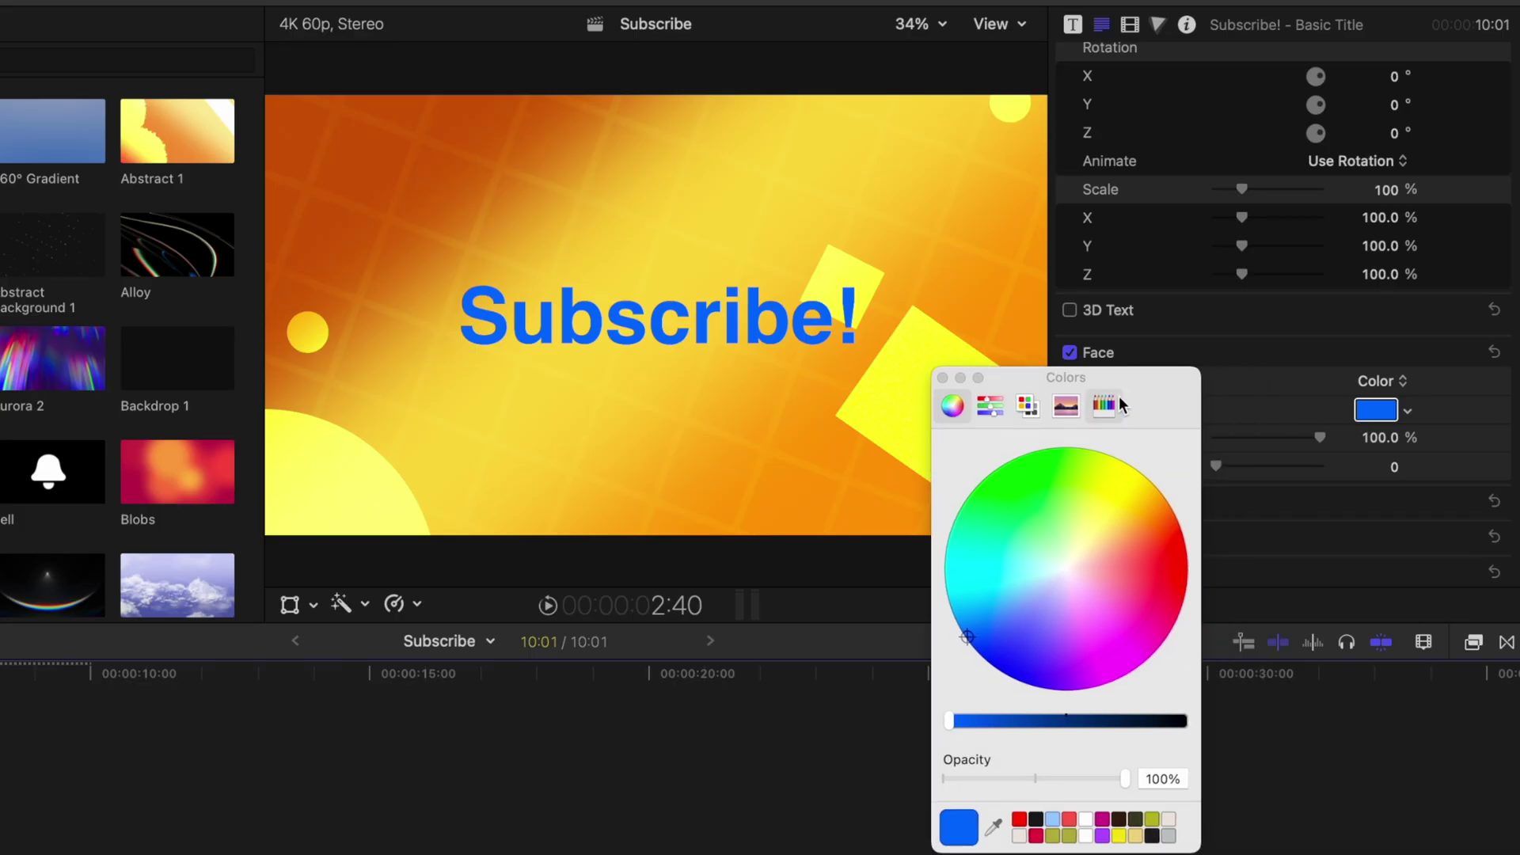
- Create a new color palette holding the current blue and name the swatch "Blue"
{"action": "left_click", "coordinate": [1030, 406]}
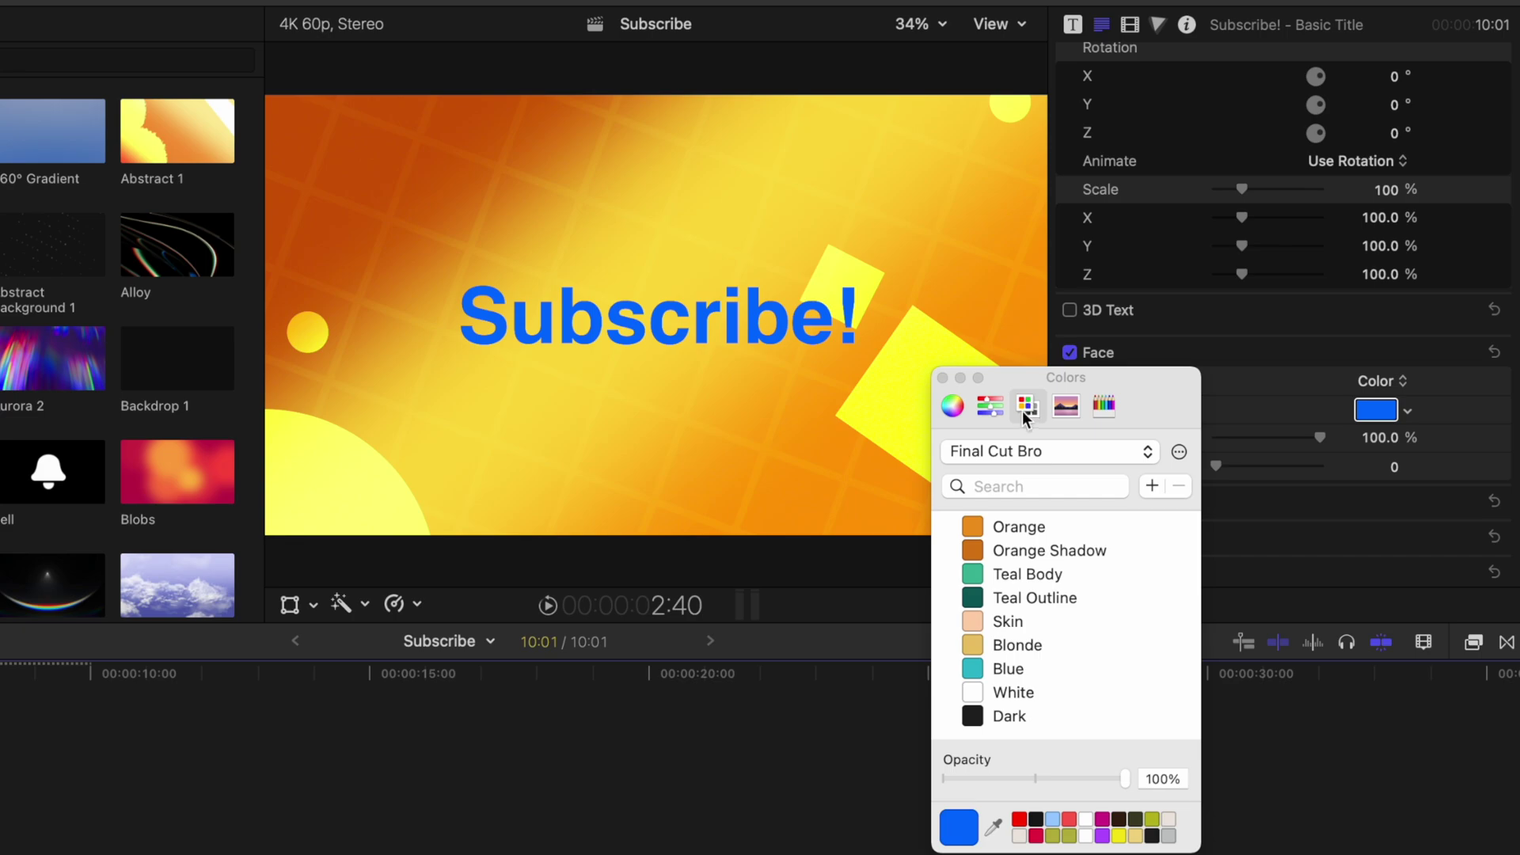
{"action": "left_click", "coordinate": [1179, 452]}
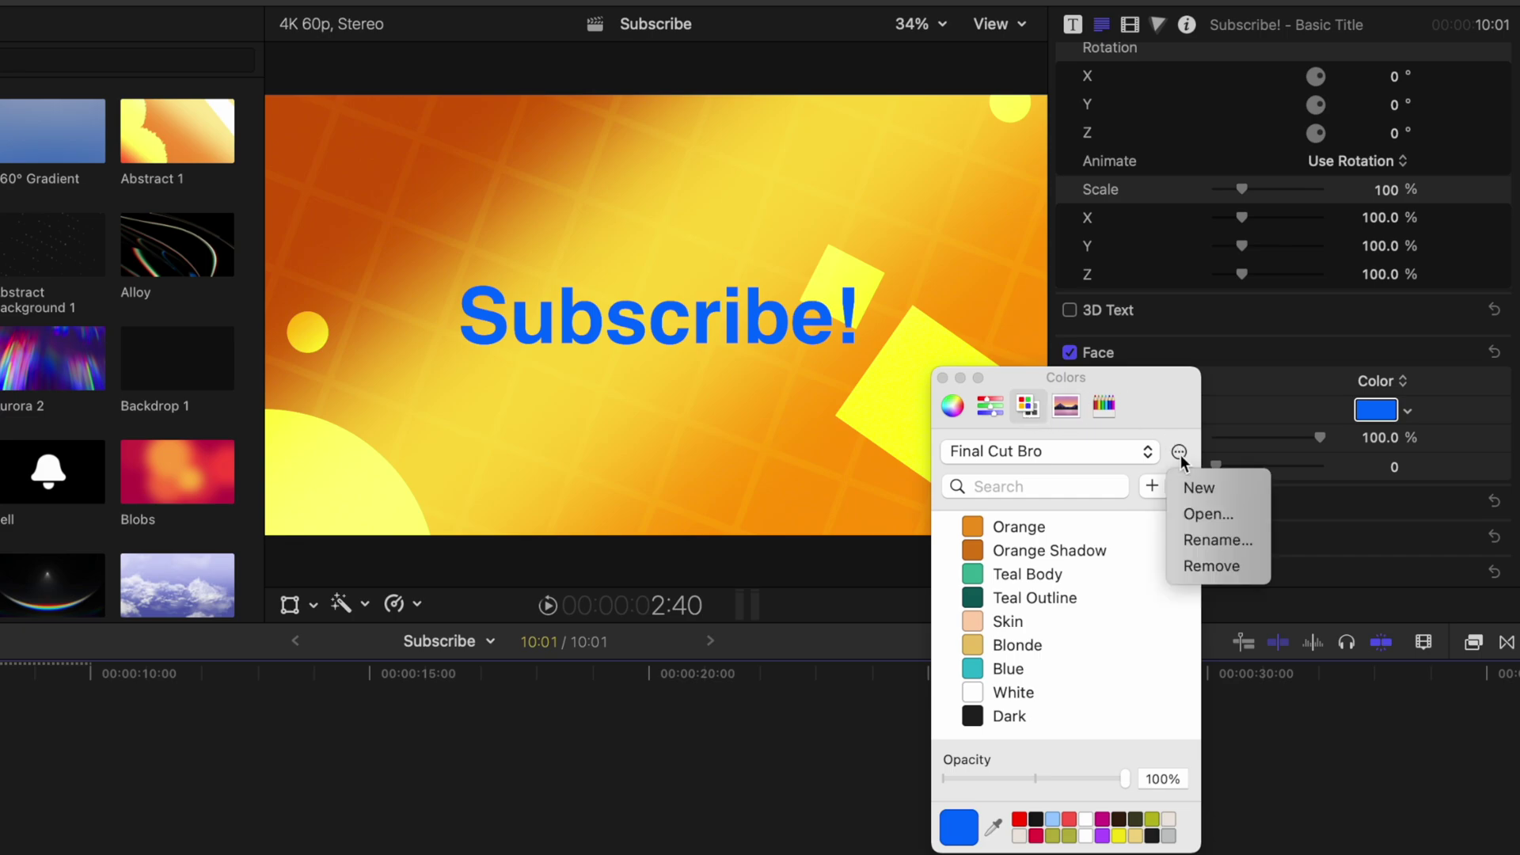
{"action": "left_click", "coordinate": [1231, 493]}
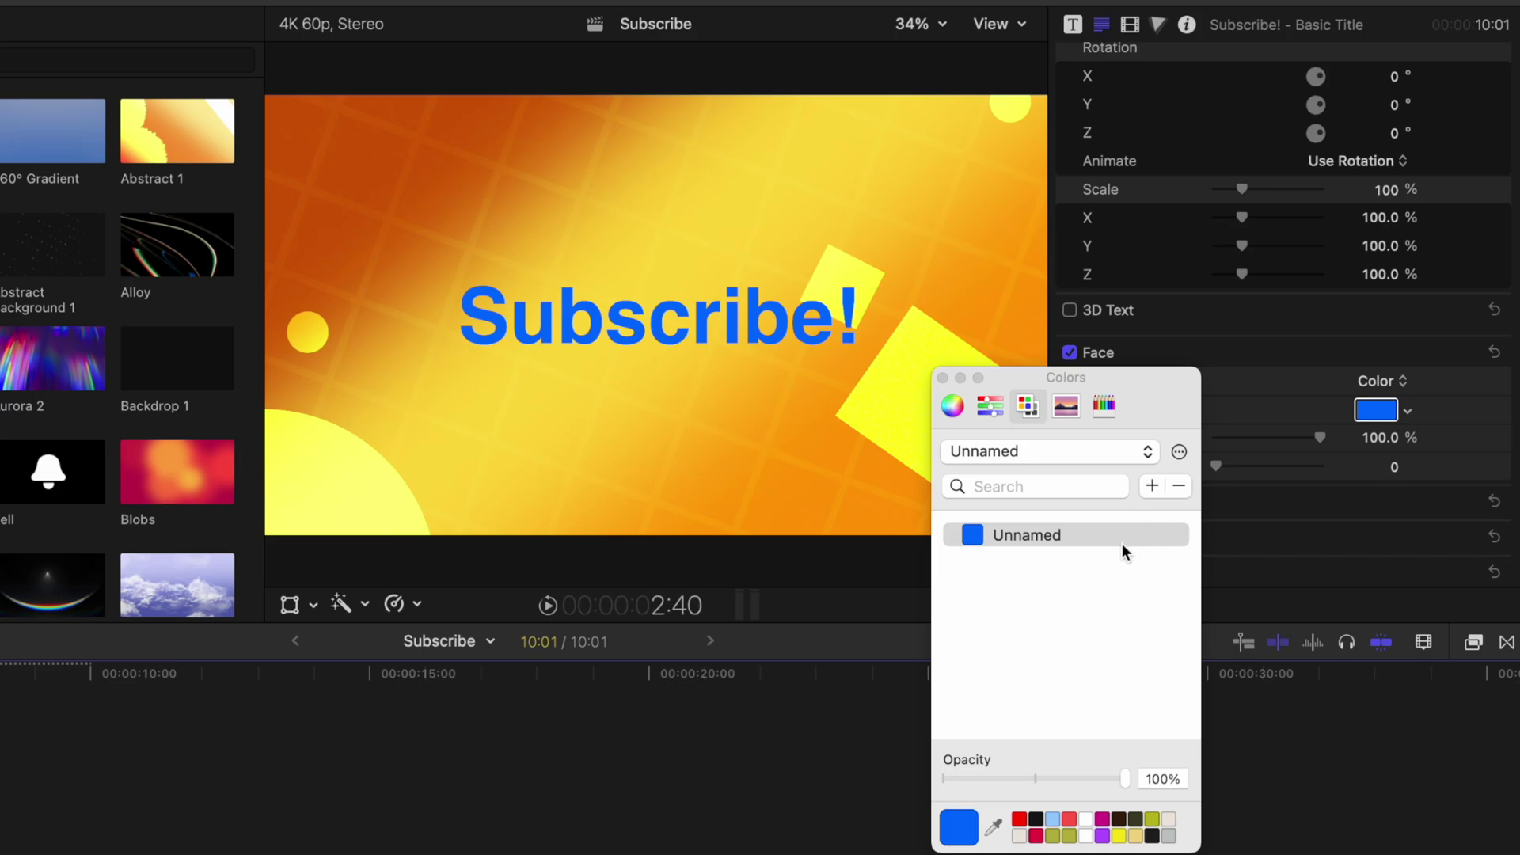
{"action": "left_click", "coordinate": [676, 337]}
{"action": "double_click", "coordinate": [1022, 534]}
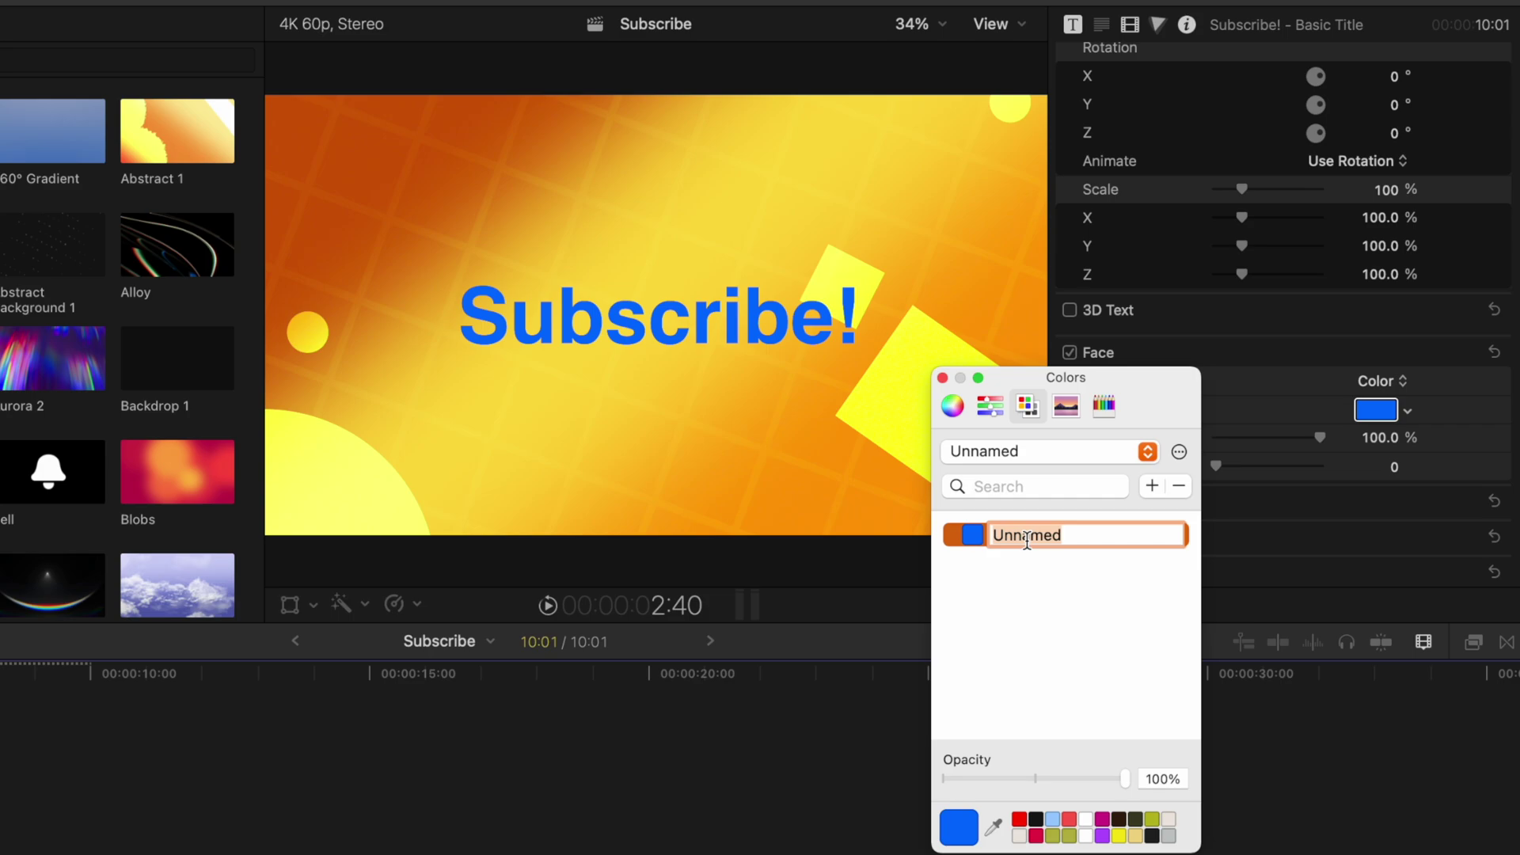
{"action": "type", "text": "Blue"}
{"action": "key", "text": "Return"}
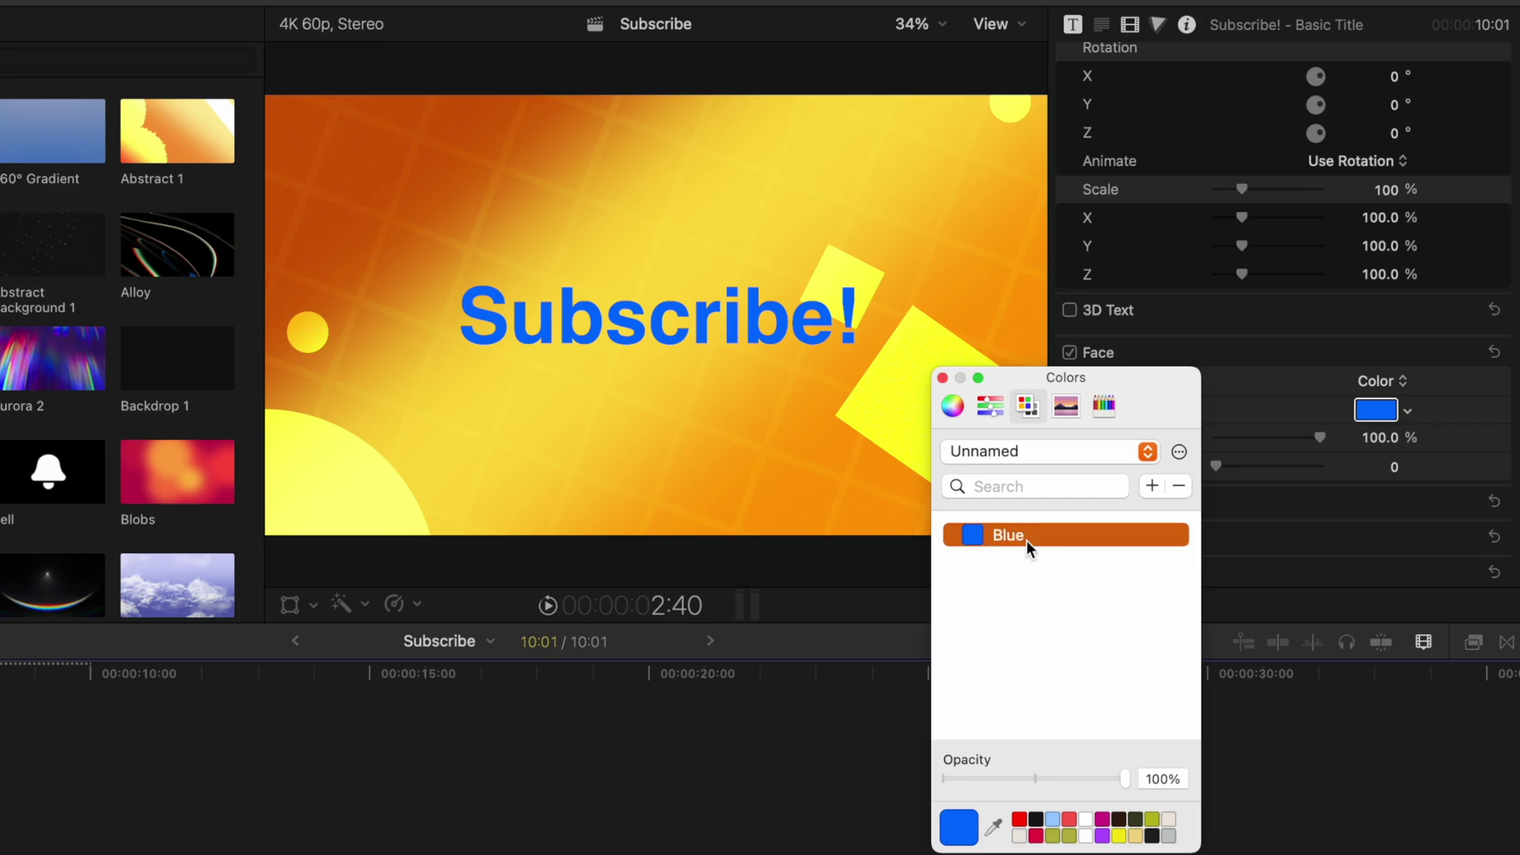
{"action": "left_click", "coordinate": [1101, 568]}
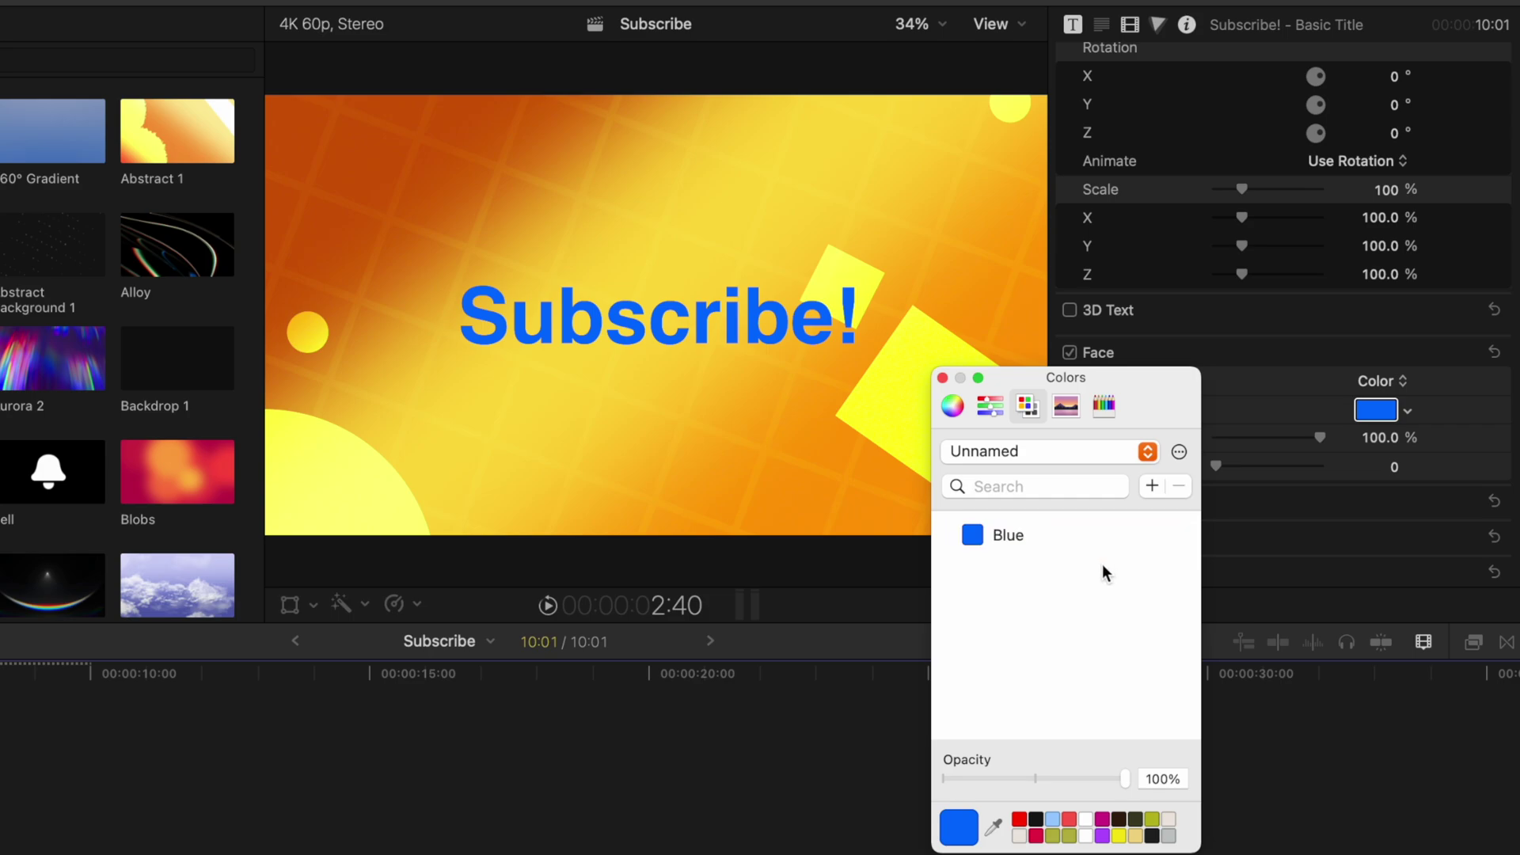
- Sample the yellow of the background beside the title as the title's face color
{"action": "left_click", "coordinate": [952, 407]}
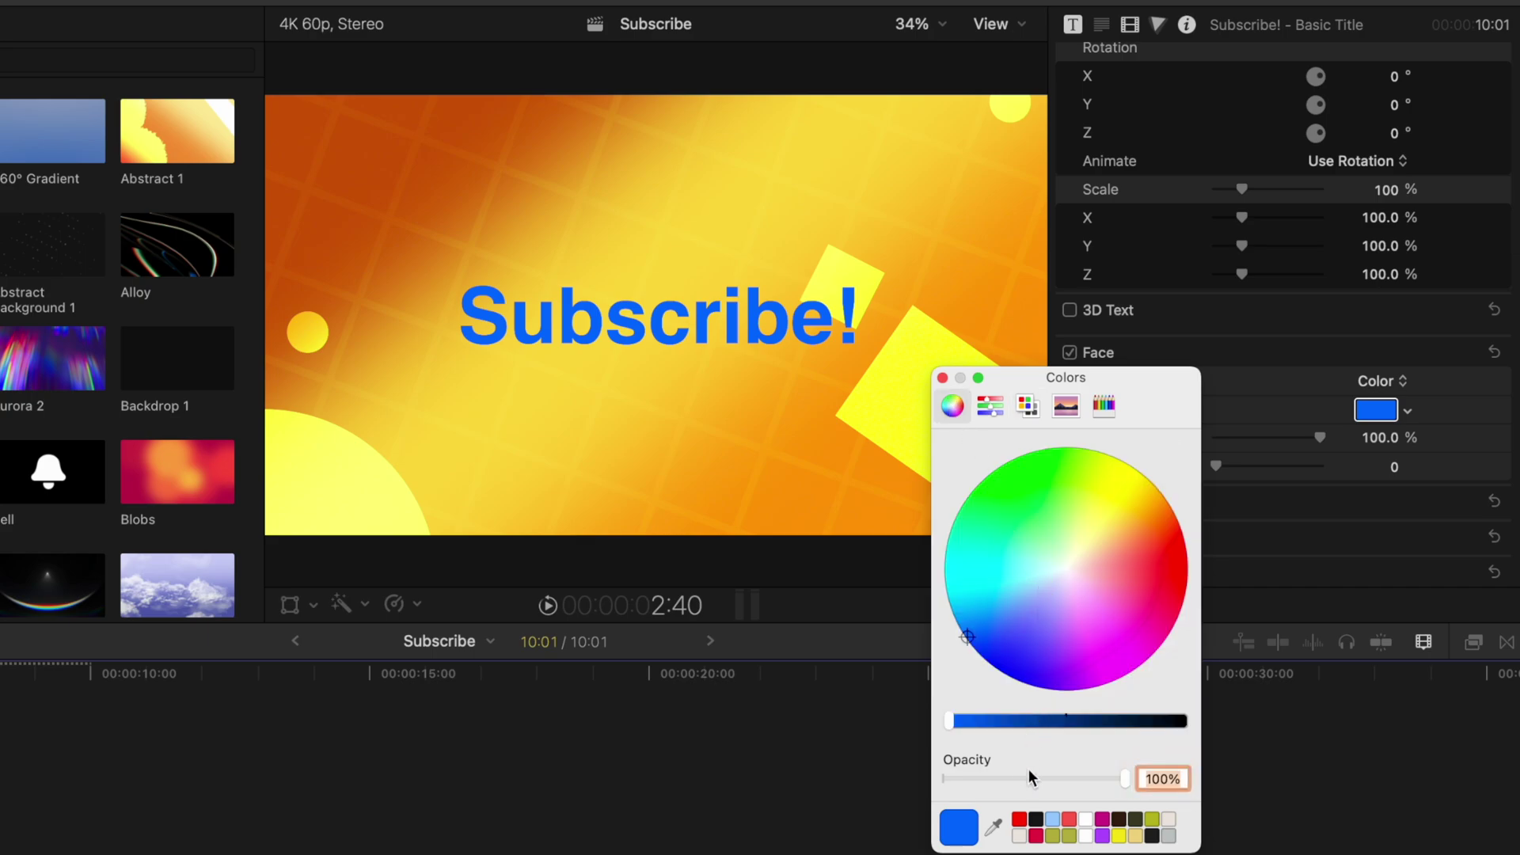
{"action": "left_click", "coordinate": [994, 830]}
{"action": "left_click", "coordinate": [905, 175]}
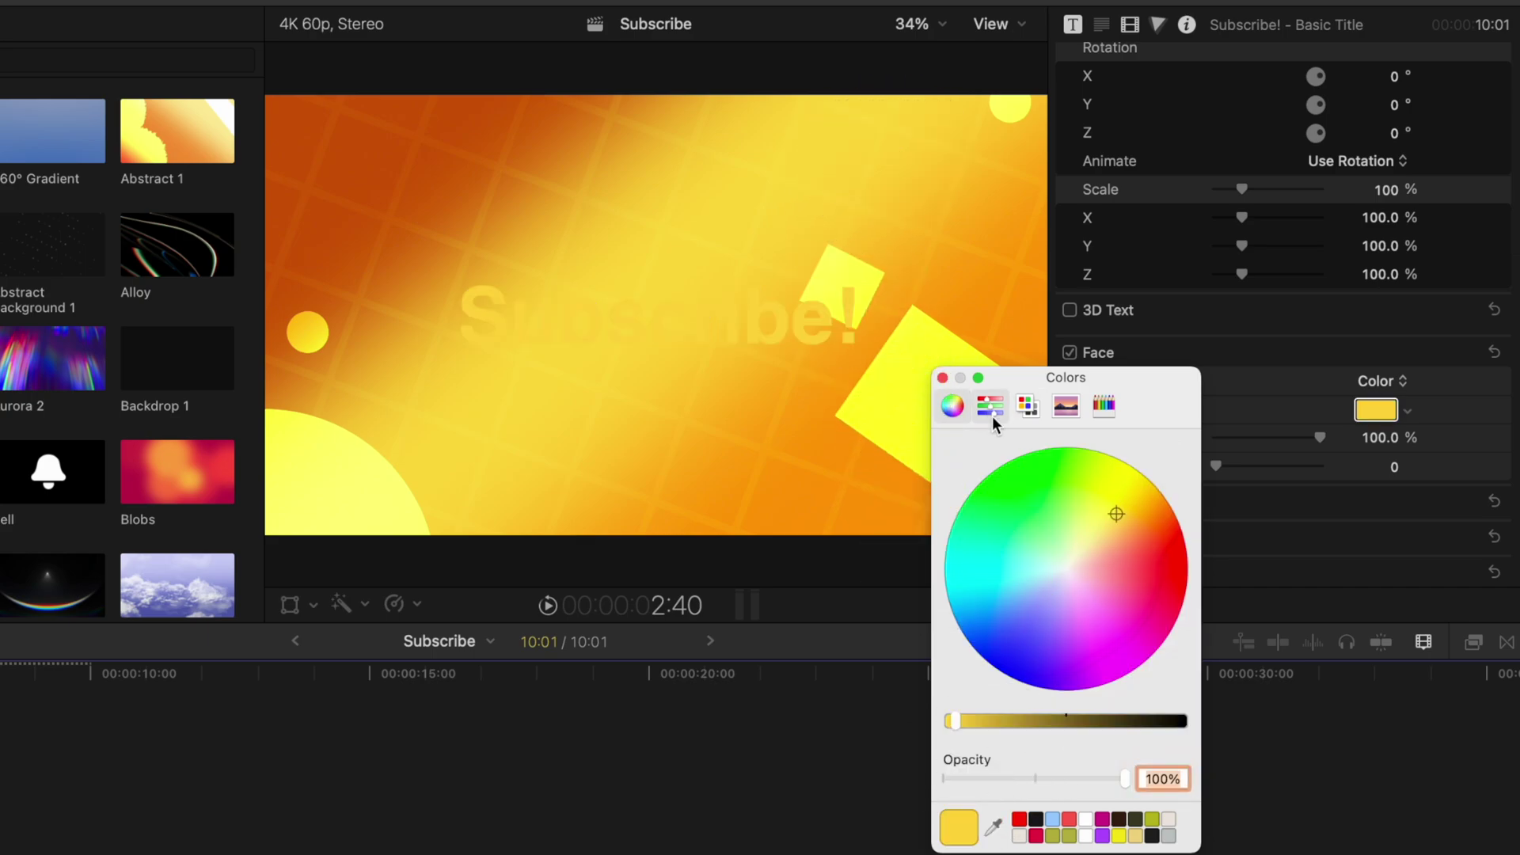
- Add the sampled yellow to the new palette and name the swatch "Orange / Yellow"
{"action": "left_click", "coordinate": [1037, 407]}
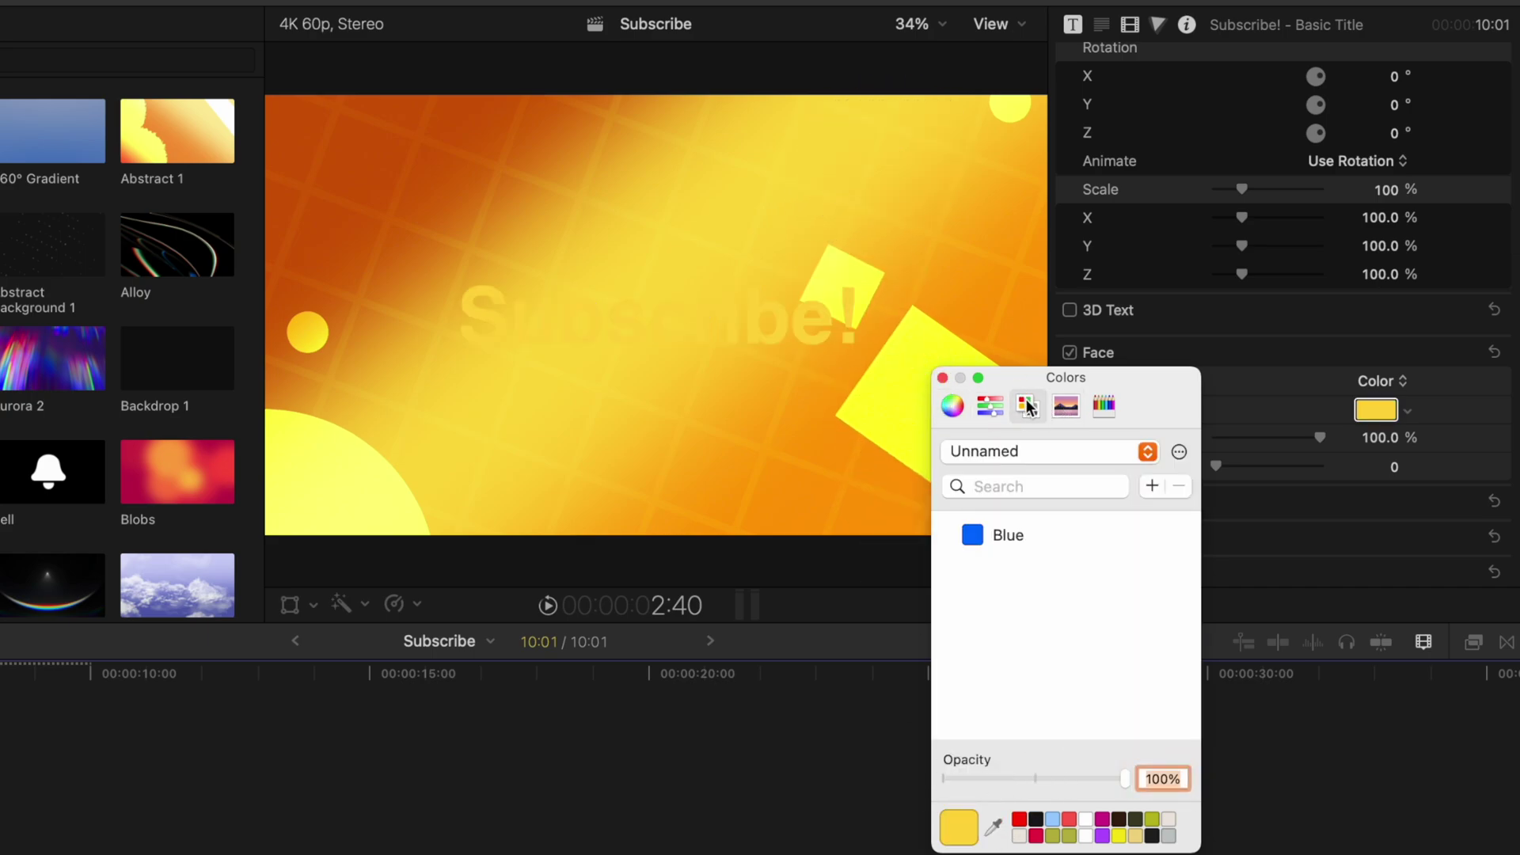
{"action": "left_click", "coordinate": [1150, 483]}
{"action": "double_click", "coordinate": [1039, 558]}
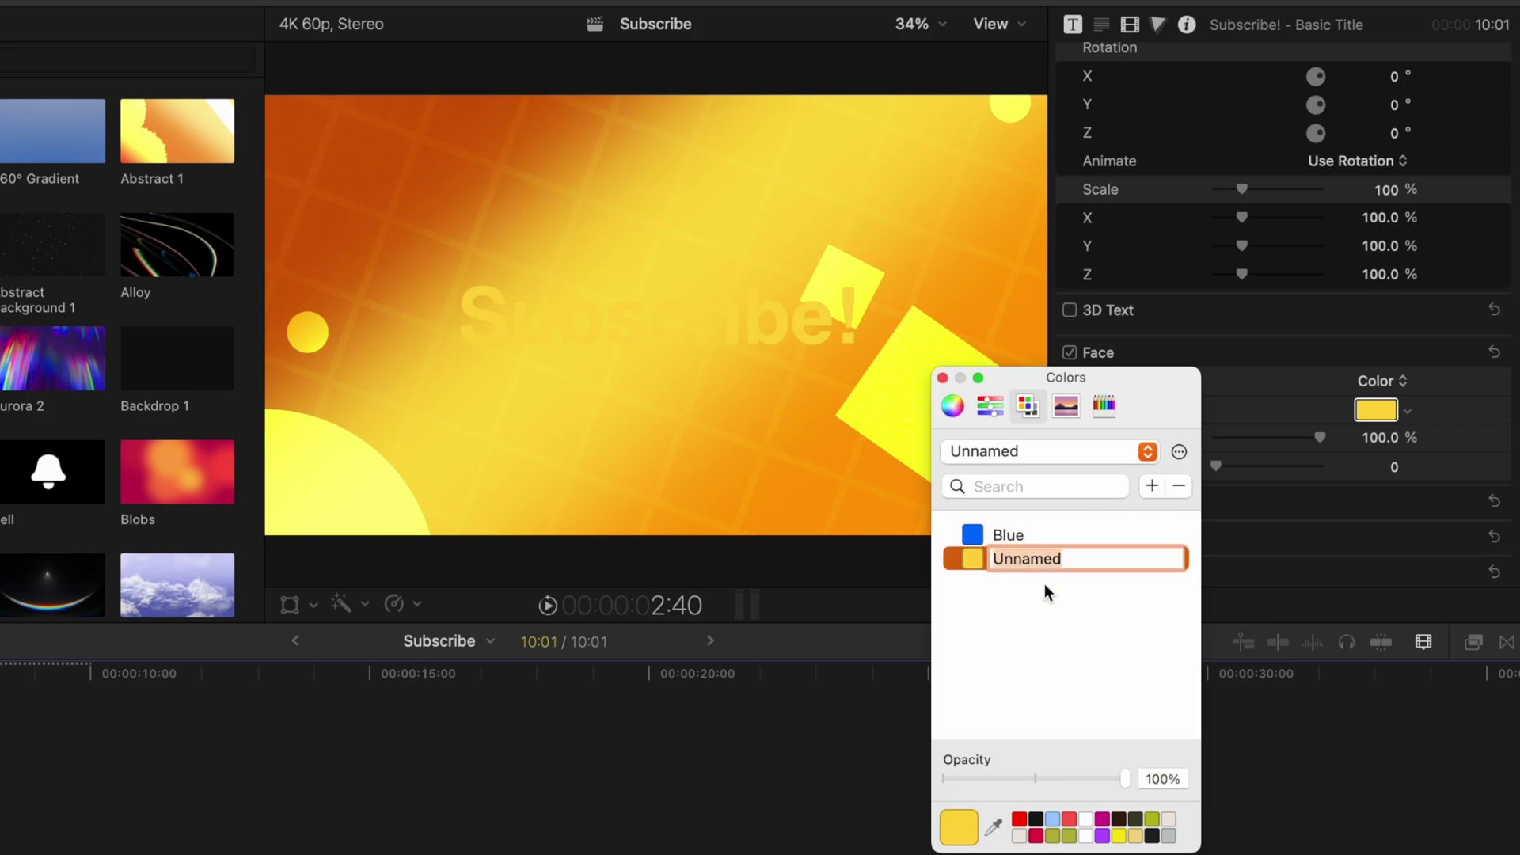
{"action": "type", "text": "Orange / Yellow"}
{"action": "key", "text": "Return"}
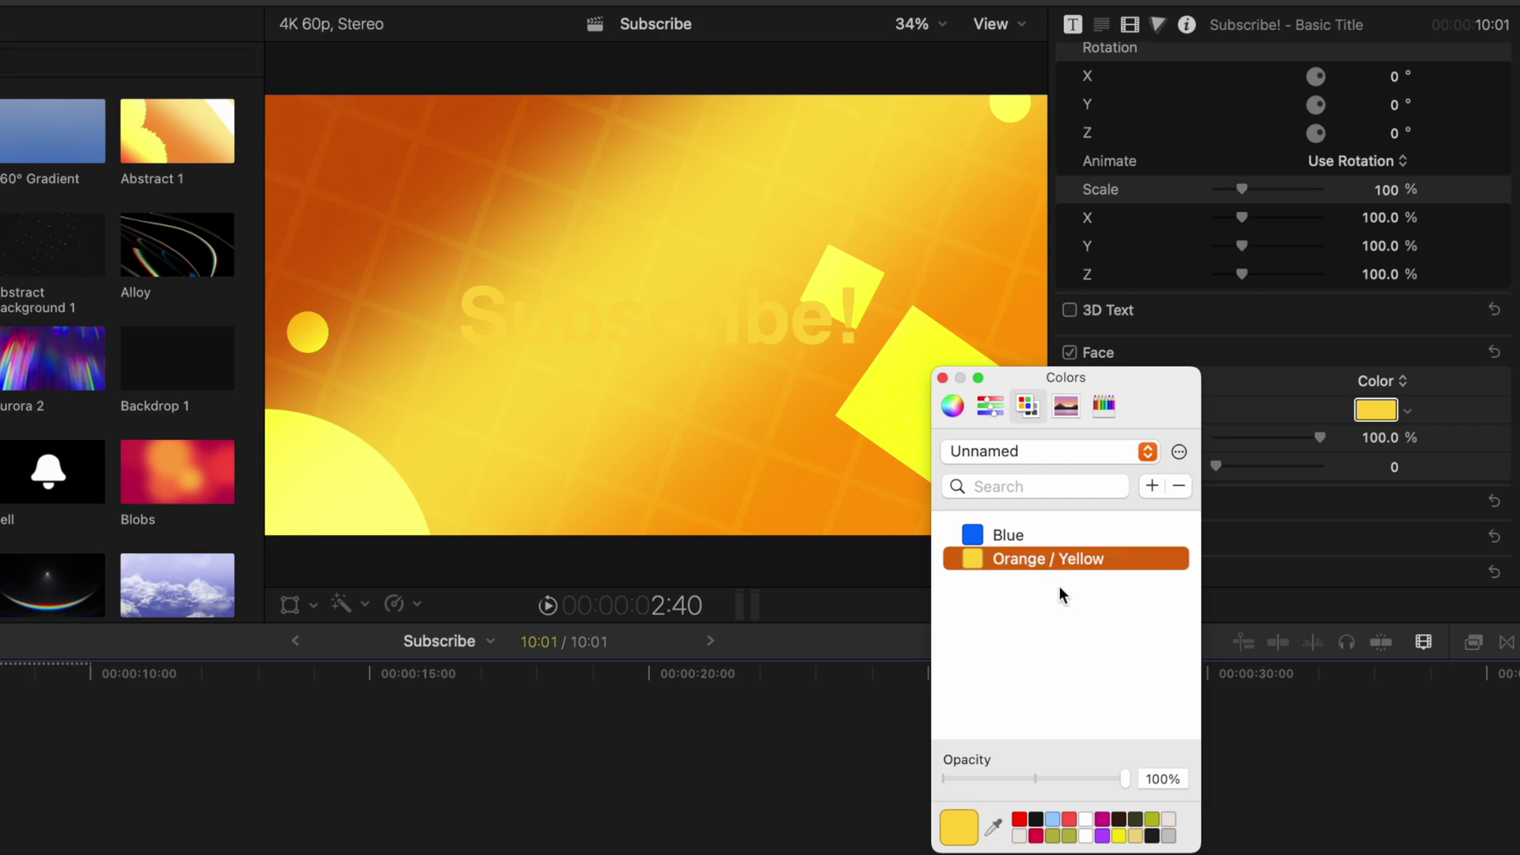
- Try the Blue and Orange / Yellow swatches on the title text, ending on Blue
{"action": "left_click", "coordinate": [968, 537]}
{"action": "left_click", "coordinate": [976, 558]}
{"action": "left_click", "coordinate": [971, 537]}
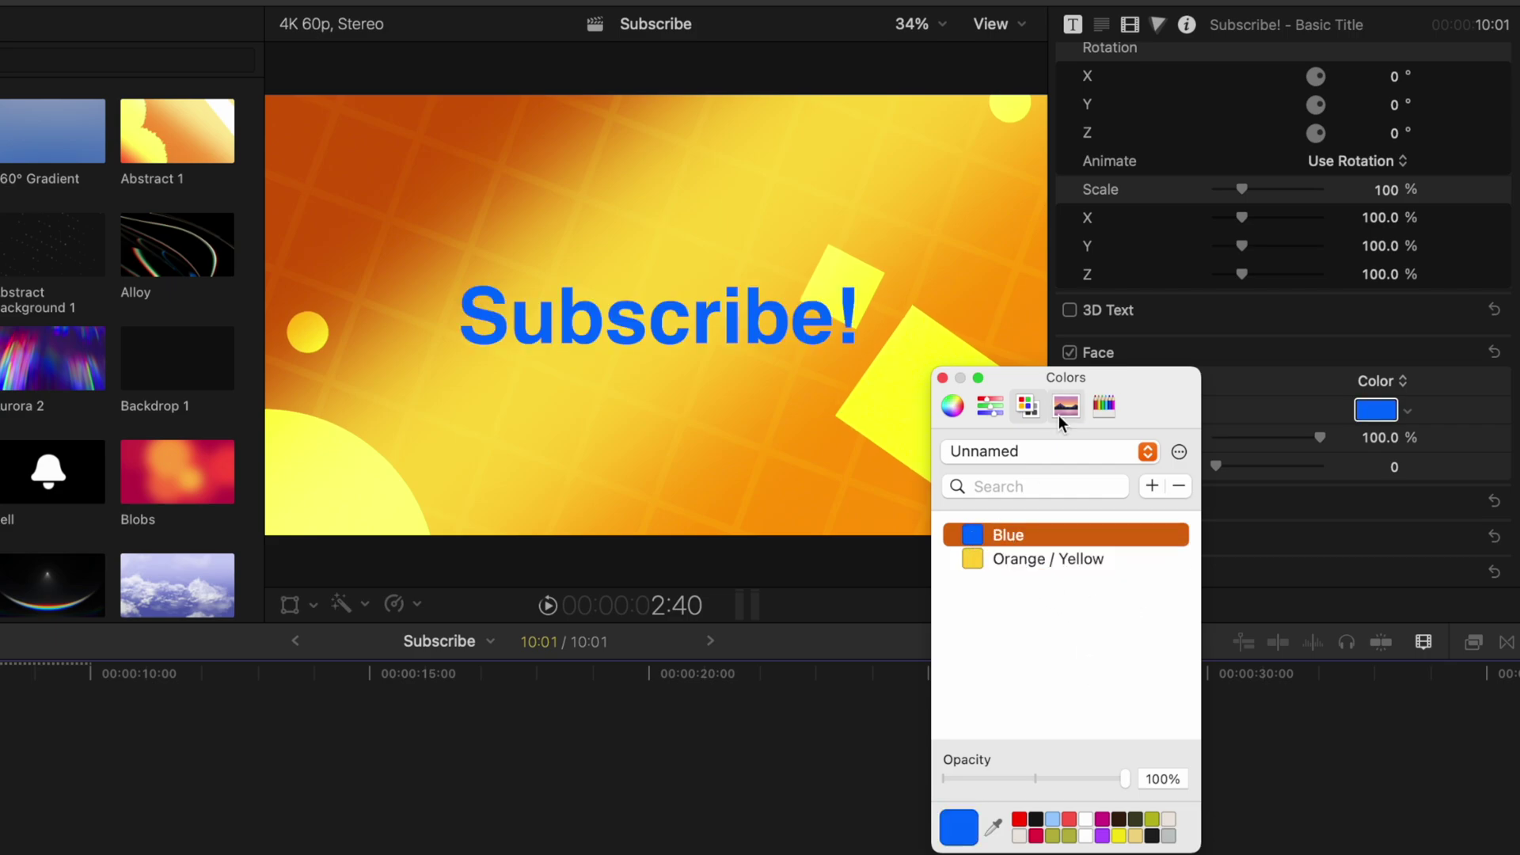
- Switch to the Final Cut Bro palette, try several swatches on the title text and settle on Teal Body
{"action": "left_click", "coordinate": [1066, 450]}
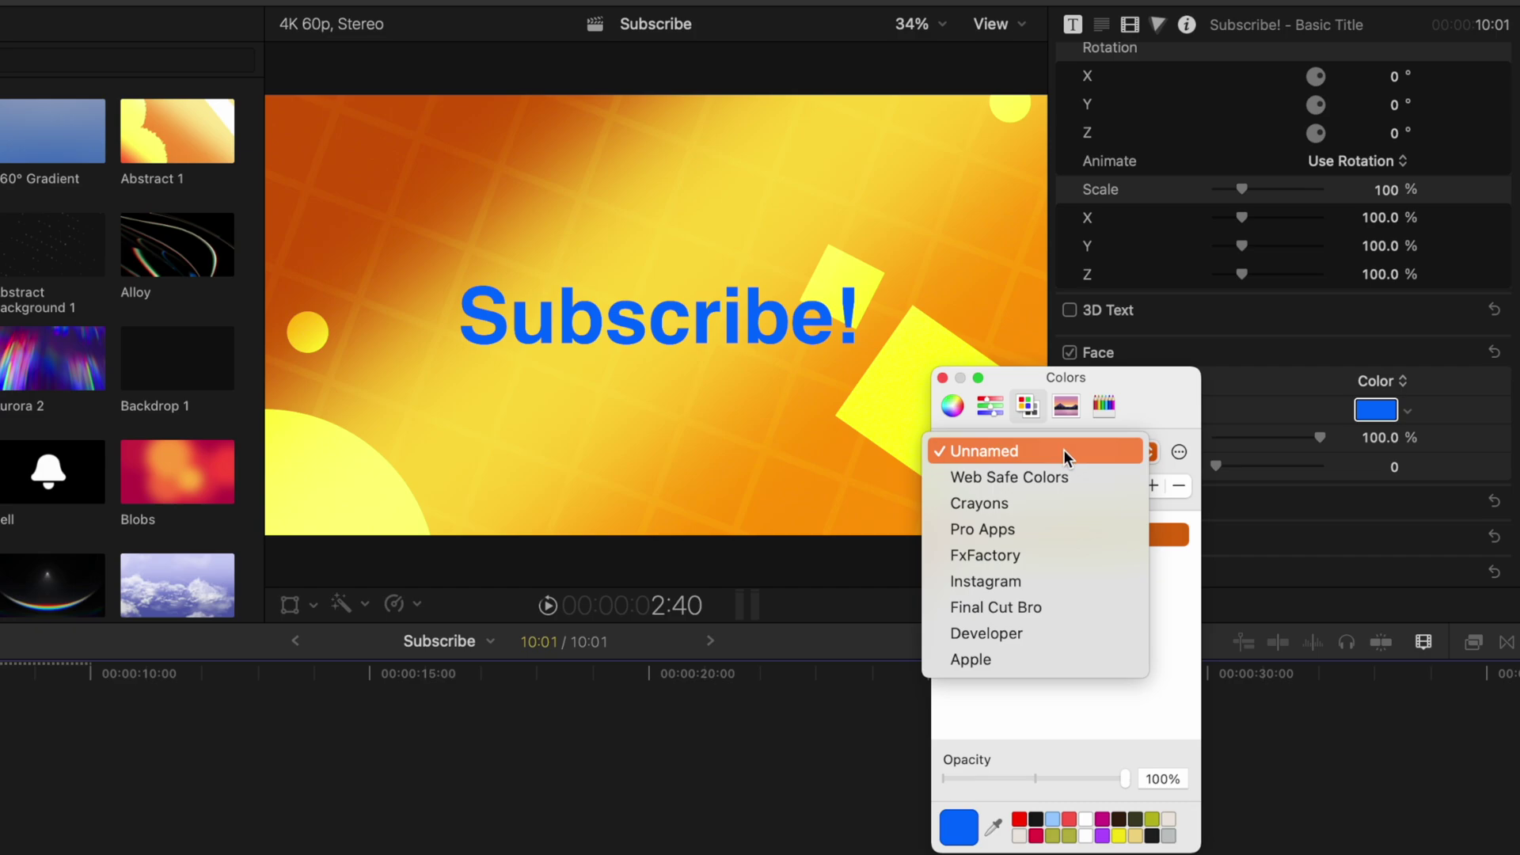
{"action": "left_click", "coordinate": [1026, 605]}
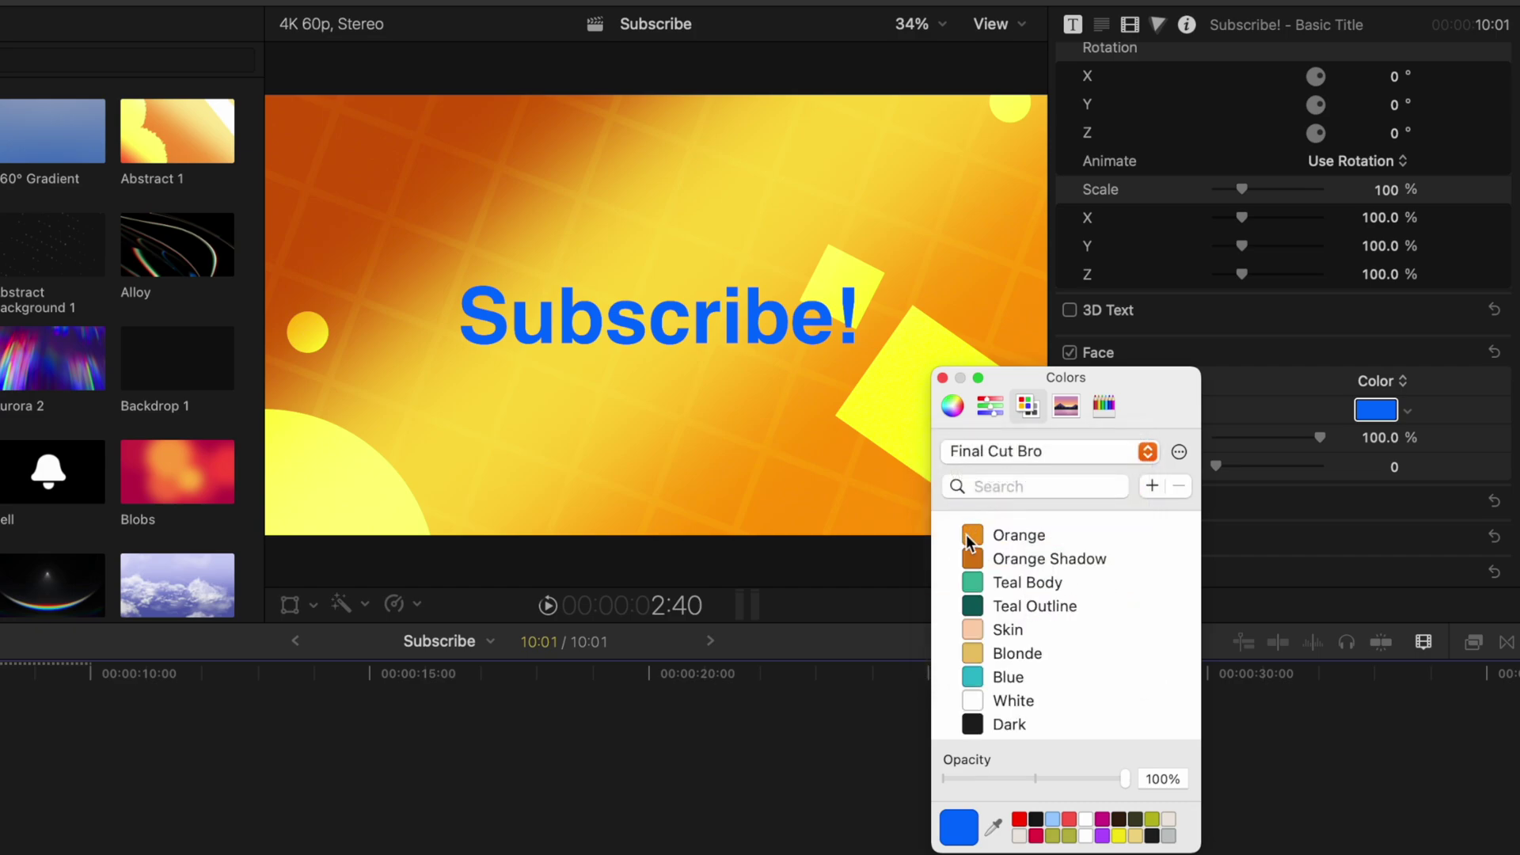
{"action": "left_click", "coordinate": [979, 583]}
{"action": "left_click", "coordinate": [981, 606]}
{"action": "left_click", "coordinate": [982, 559]}
{"action": "left_click", "coordinate": [969, 534]}
{"action": "left_click", "coordinate": [973, 659]}
{"action": "left_click", "coordinate": [981, 583]}
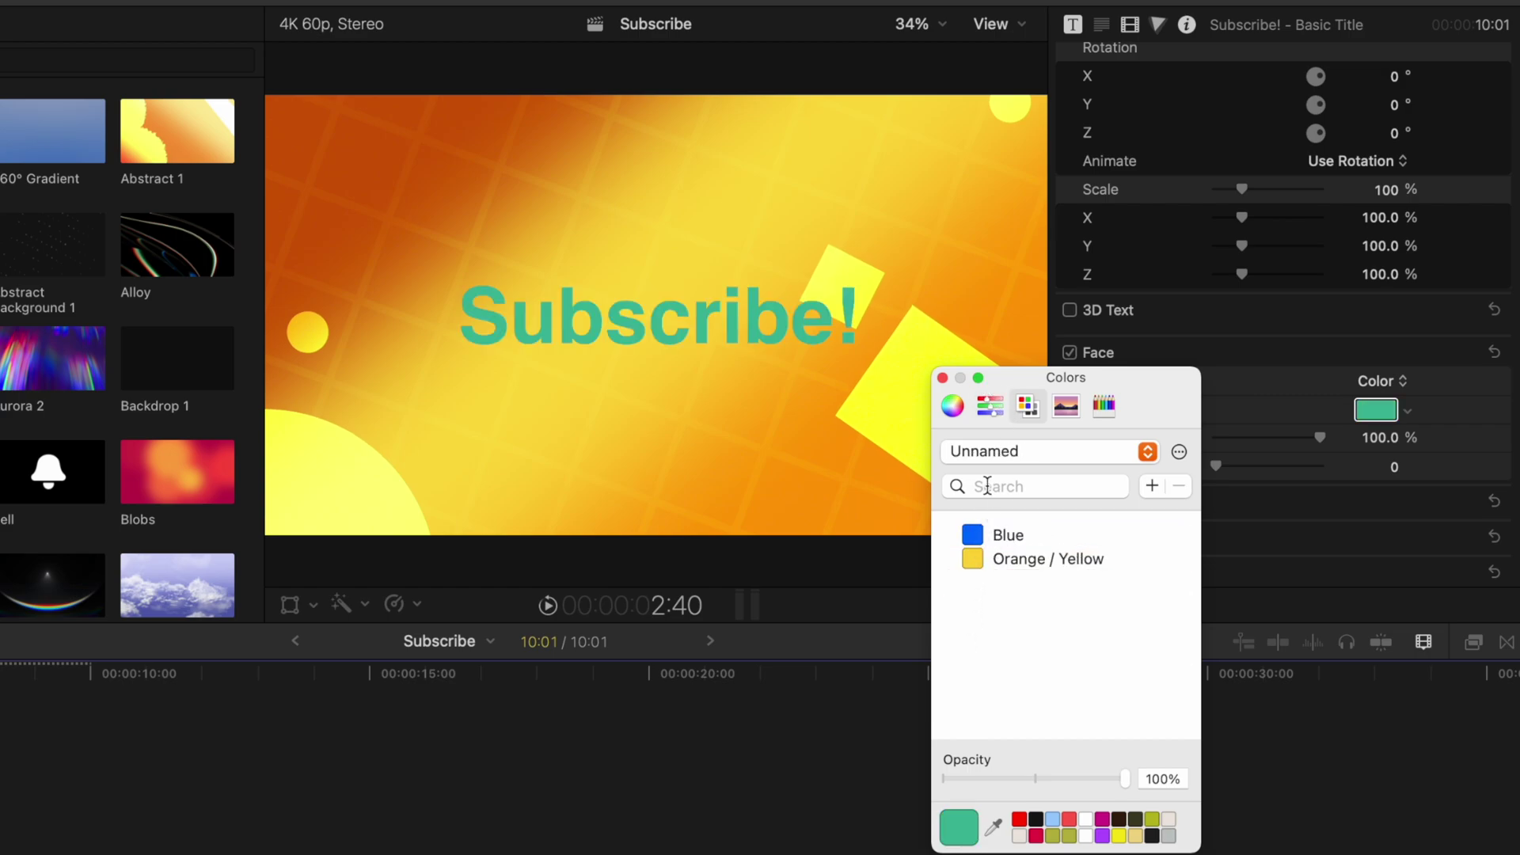
- Rename the unnamed palette containing Blue and Orange / Yellow as "Color Presets"
{"action": "left_click", "coordinate": [1179, 453]}
{"action": "left_click", "coordinate": [1162, 611]}
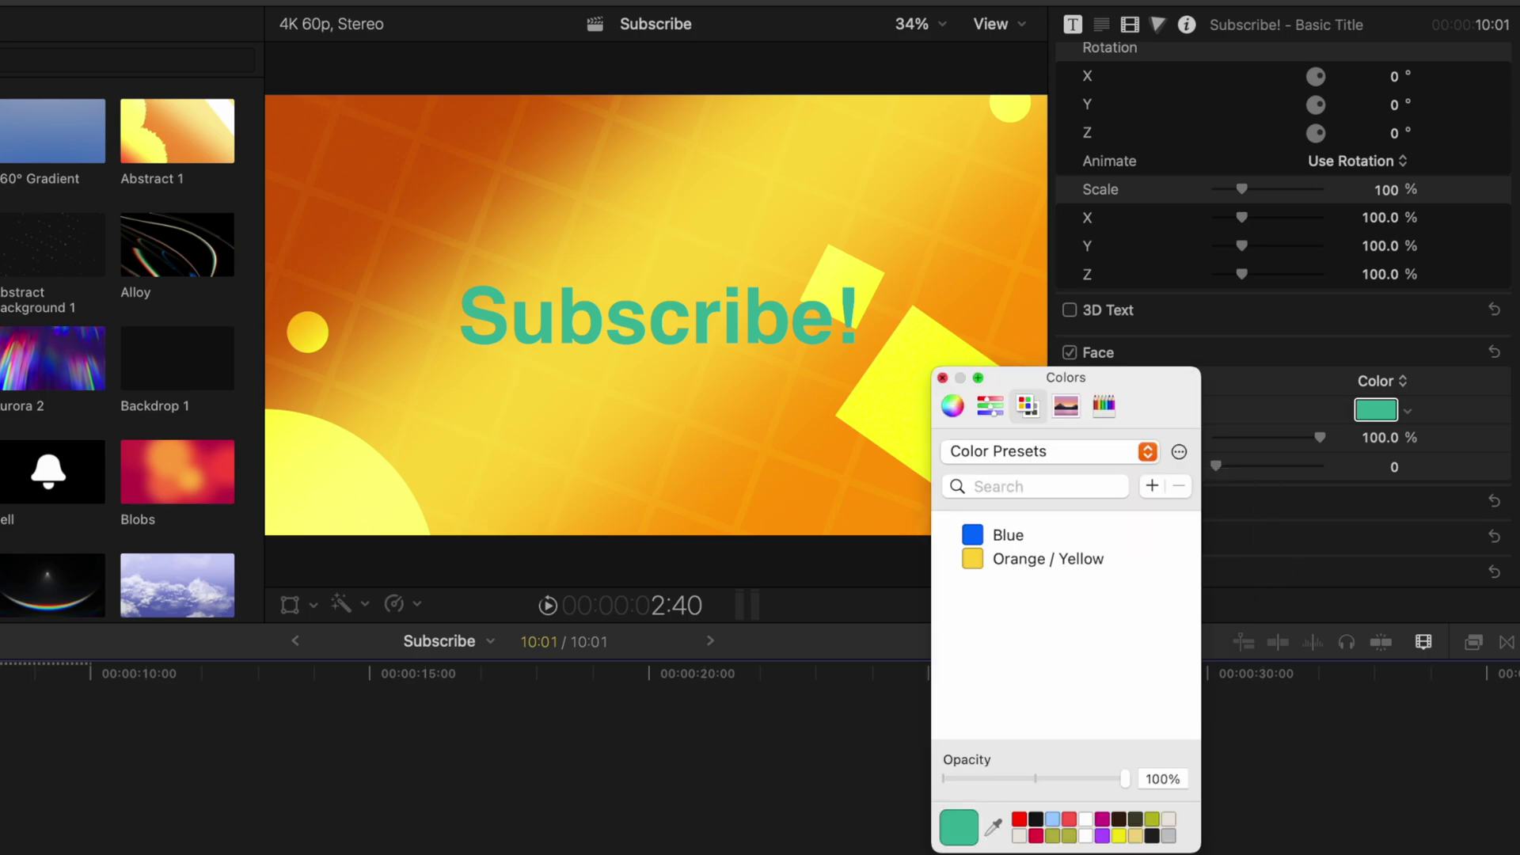
- Close the color picker and set the Subscribe! title's font to Roboto Bold at size 288
{"action": "left_click", "coordinate": [942, 377]}
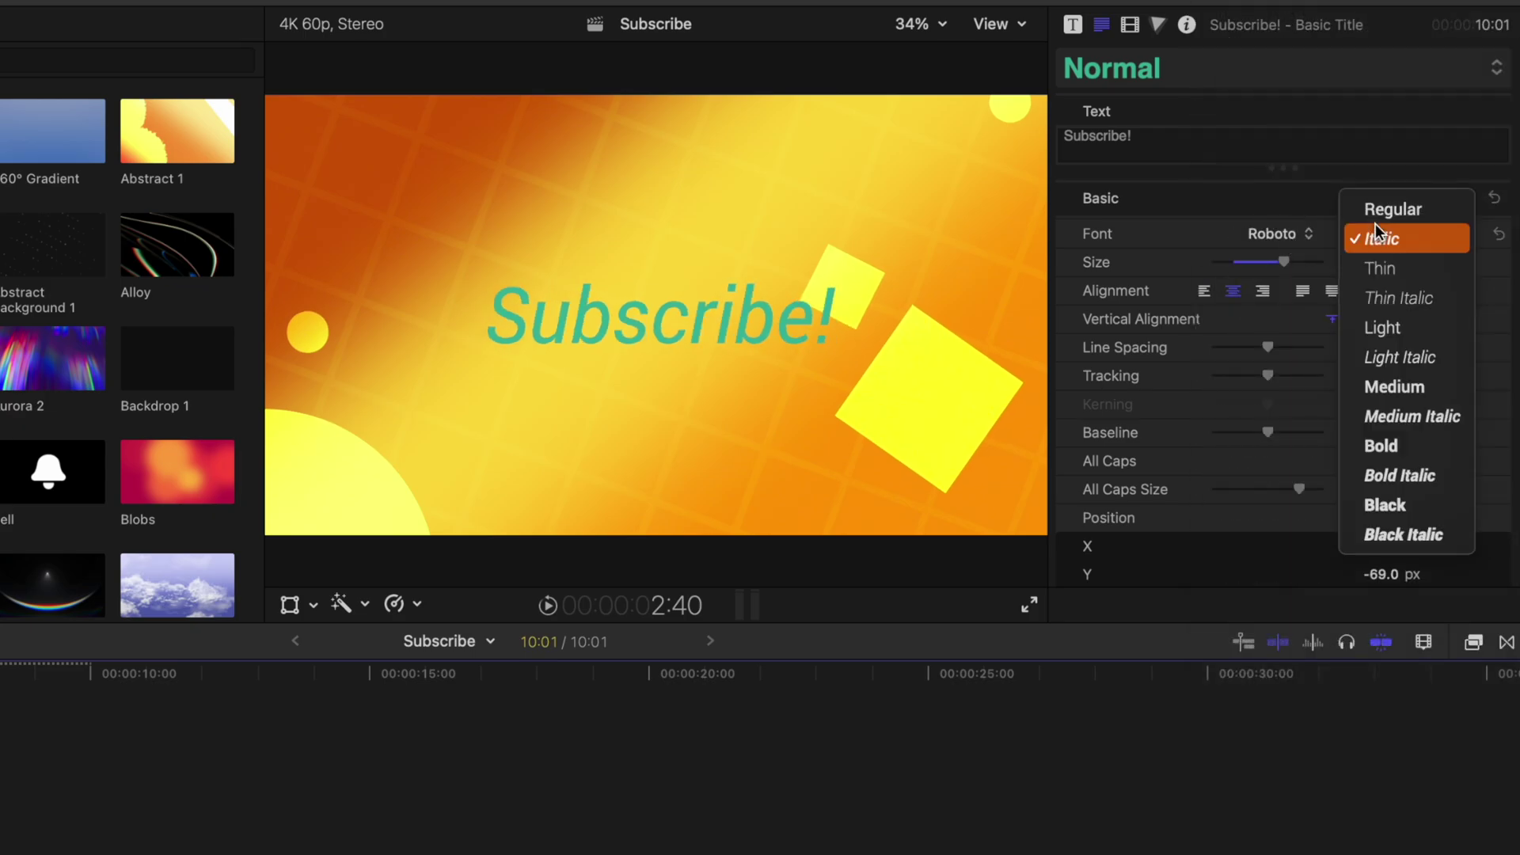
{"action": "left_click", "coordinate": [1402, 448]}
{"action": "left_click_drag", "start_coordinate": [1308, 263], "coordinate": [1339, 263]}
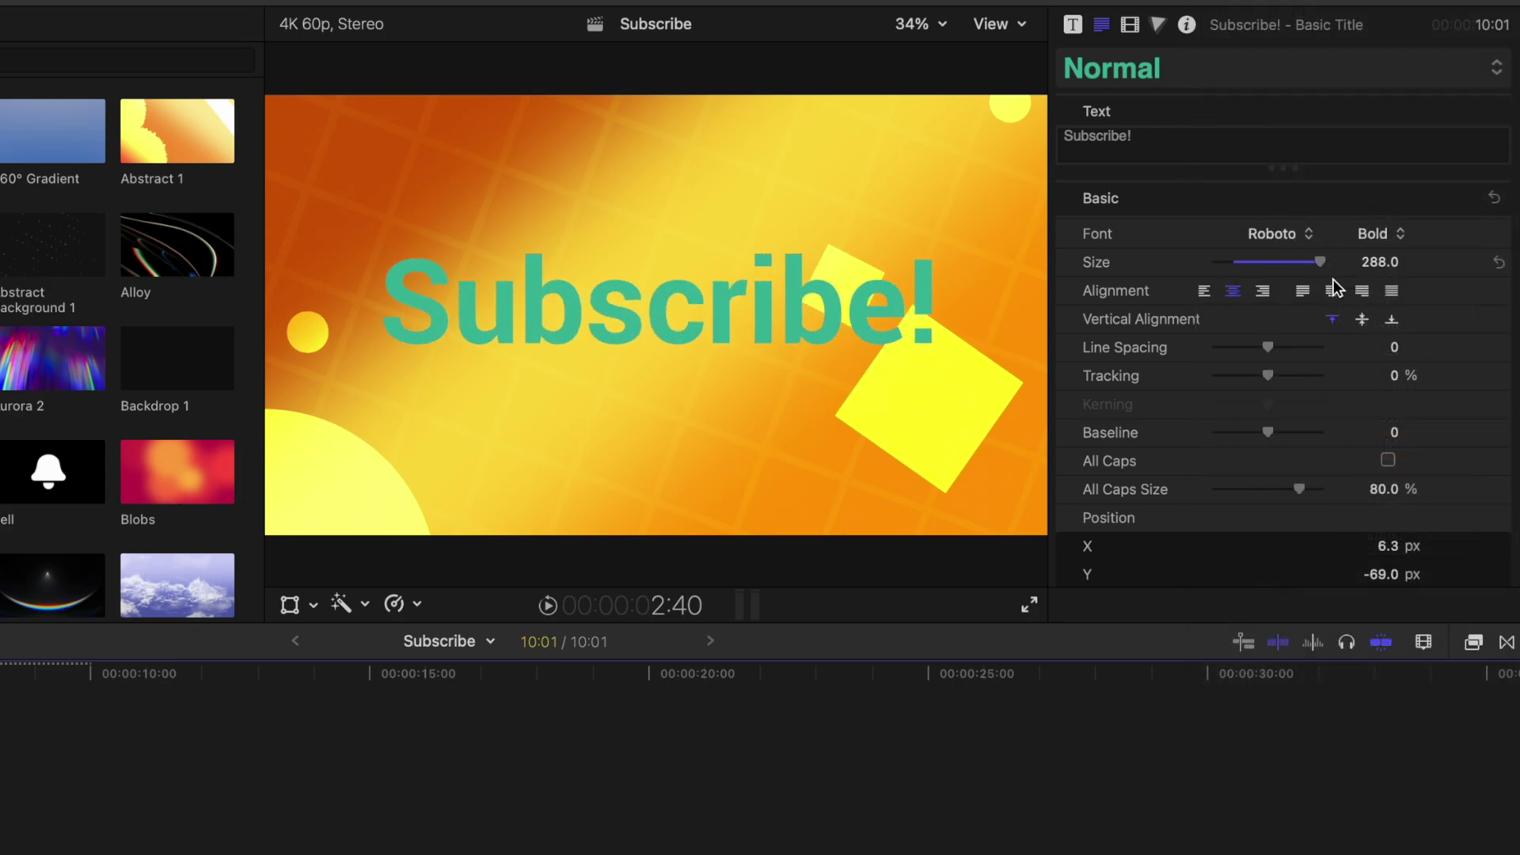
- Add a drop shadow to the title with 100% opacity, 0 blur, distance 26 and the Orange Shadow color from the Final Cut Bro palette
{"action": "scroll", "coordinate": [1368, 255], "scroll_direction": "down", "scroll_amount": 10}
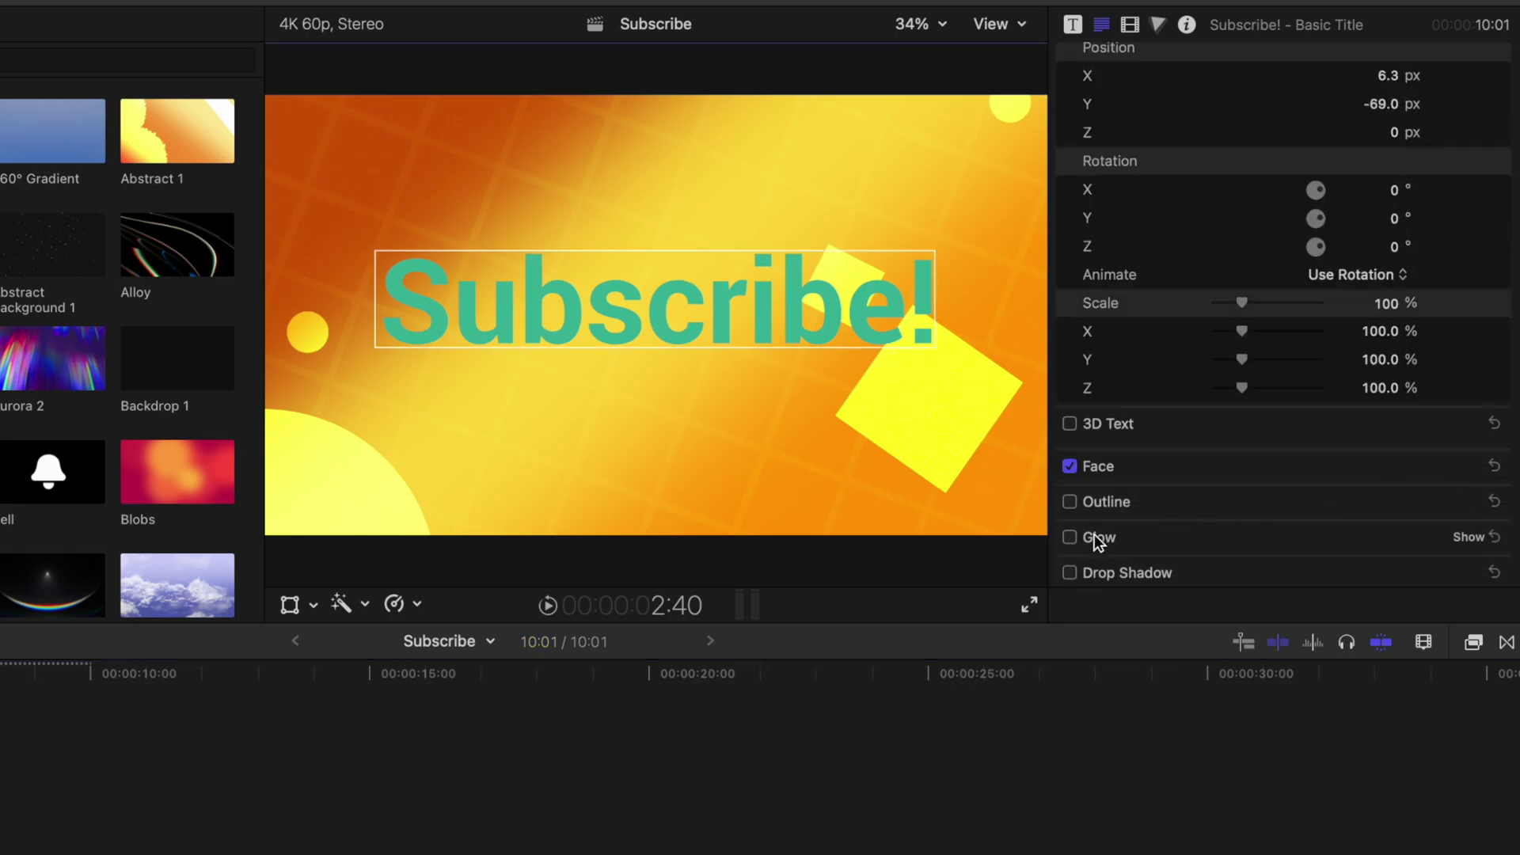
{"action": "left_click", "coordinate": [1071, 572]}
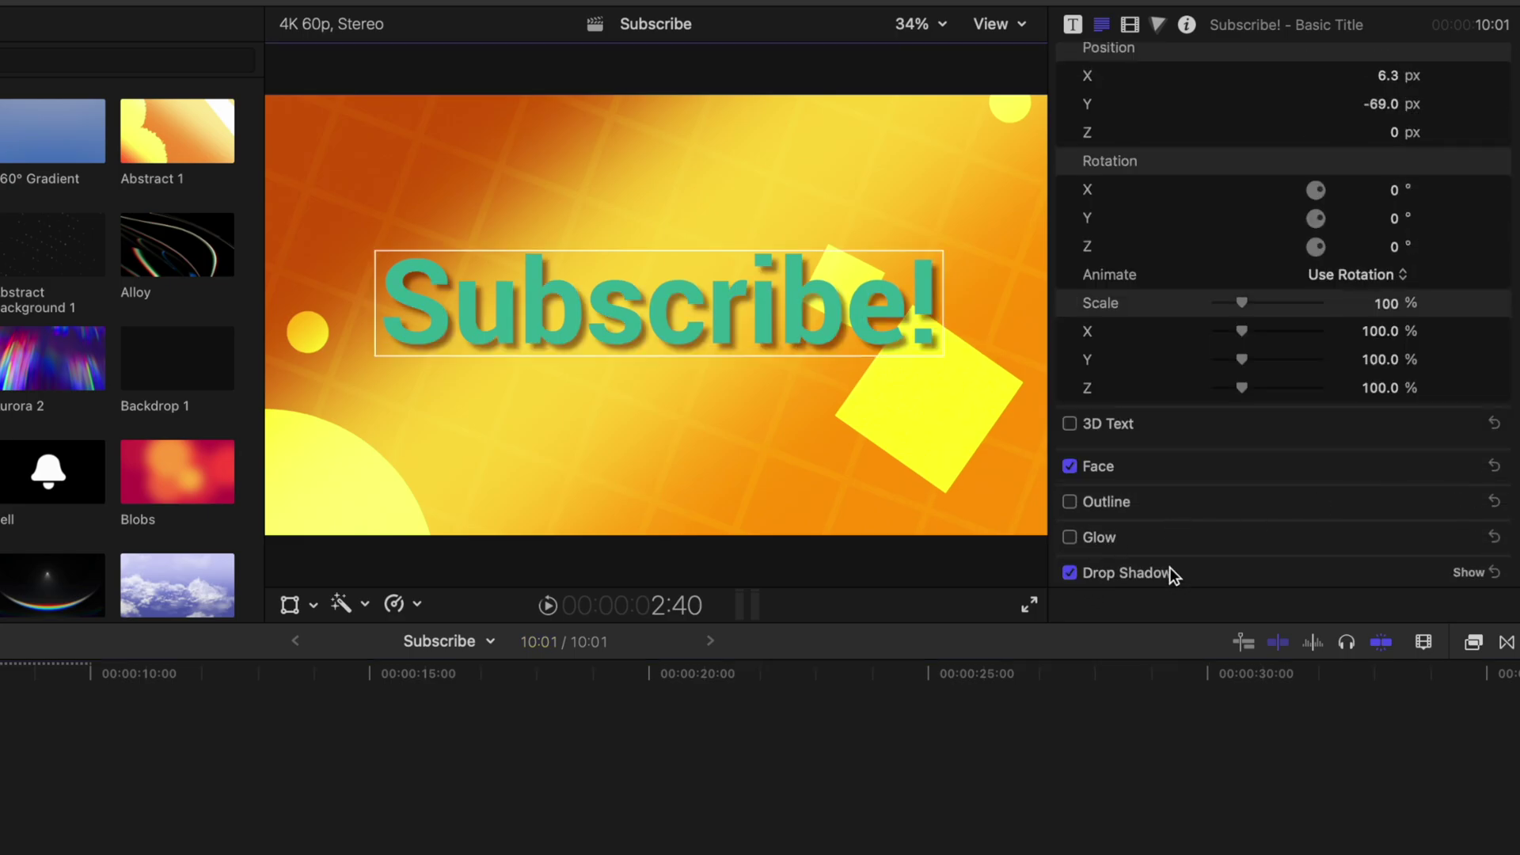
{"action": "left_click", "coordinate": [1452, 567]}
{"action": "scroll", "coordinate": [1443, 559], "scroll_direction": "down", "scroll_amount": 3}
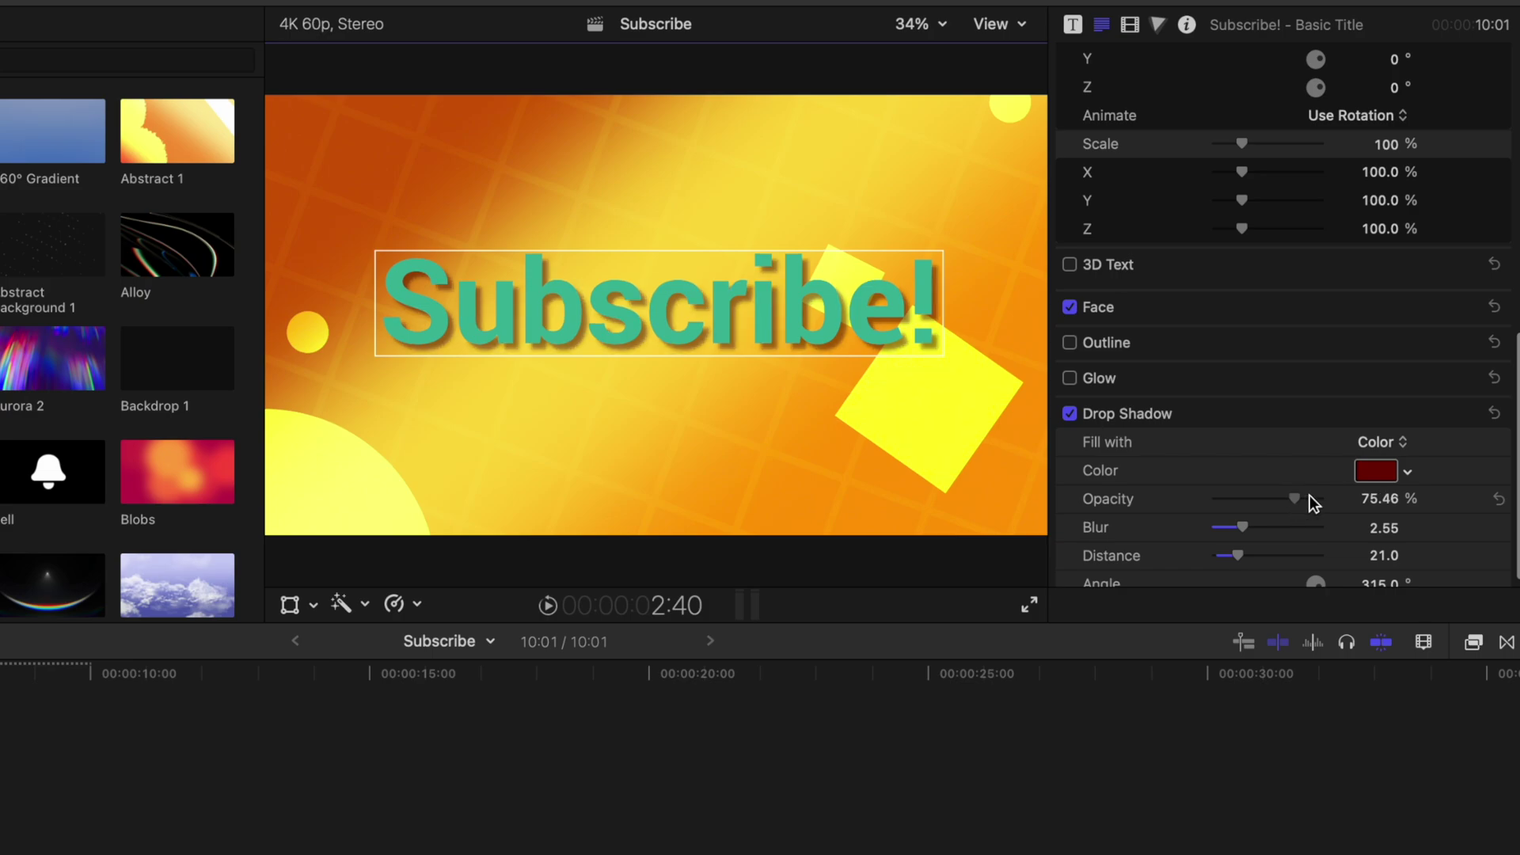
{"action": "left_click_drag", "start_coordinate": [1335, 502], "coordinate": [1476, 509]}
{"action": "left_click_drag", "start_coordinate": [1226, 529], "coordinate": [1073, 553]}
{"action": "left_click_drag", "start_coordinate": [1241, 555], "coordinate": [1246, 556]}
{"action": "left_click", "coordinate": [1374, 472]}
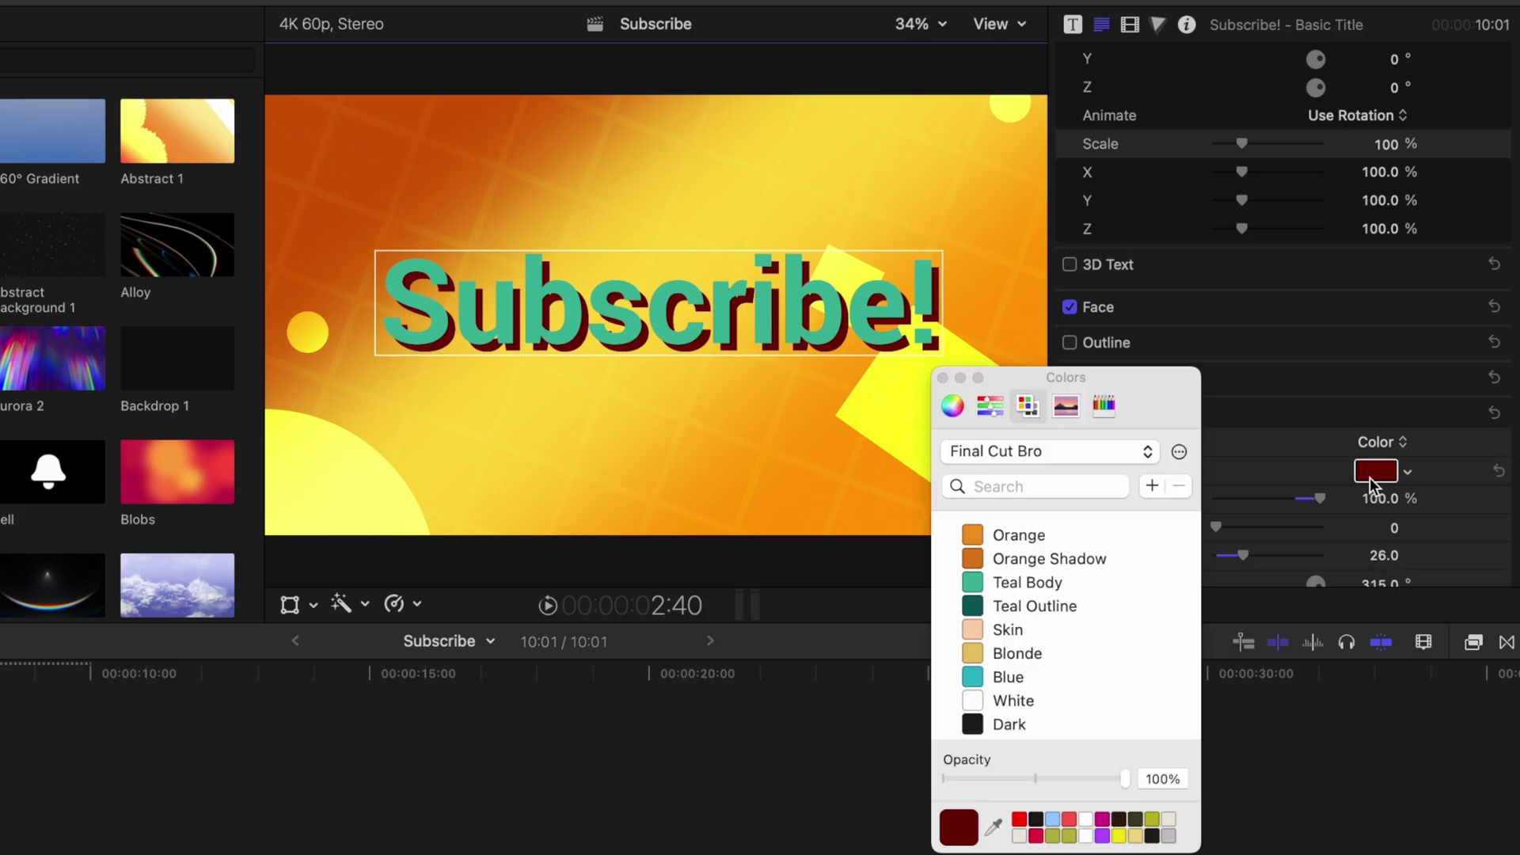
{"action": "left_click", "coordinate": [980, 559]}
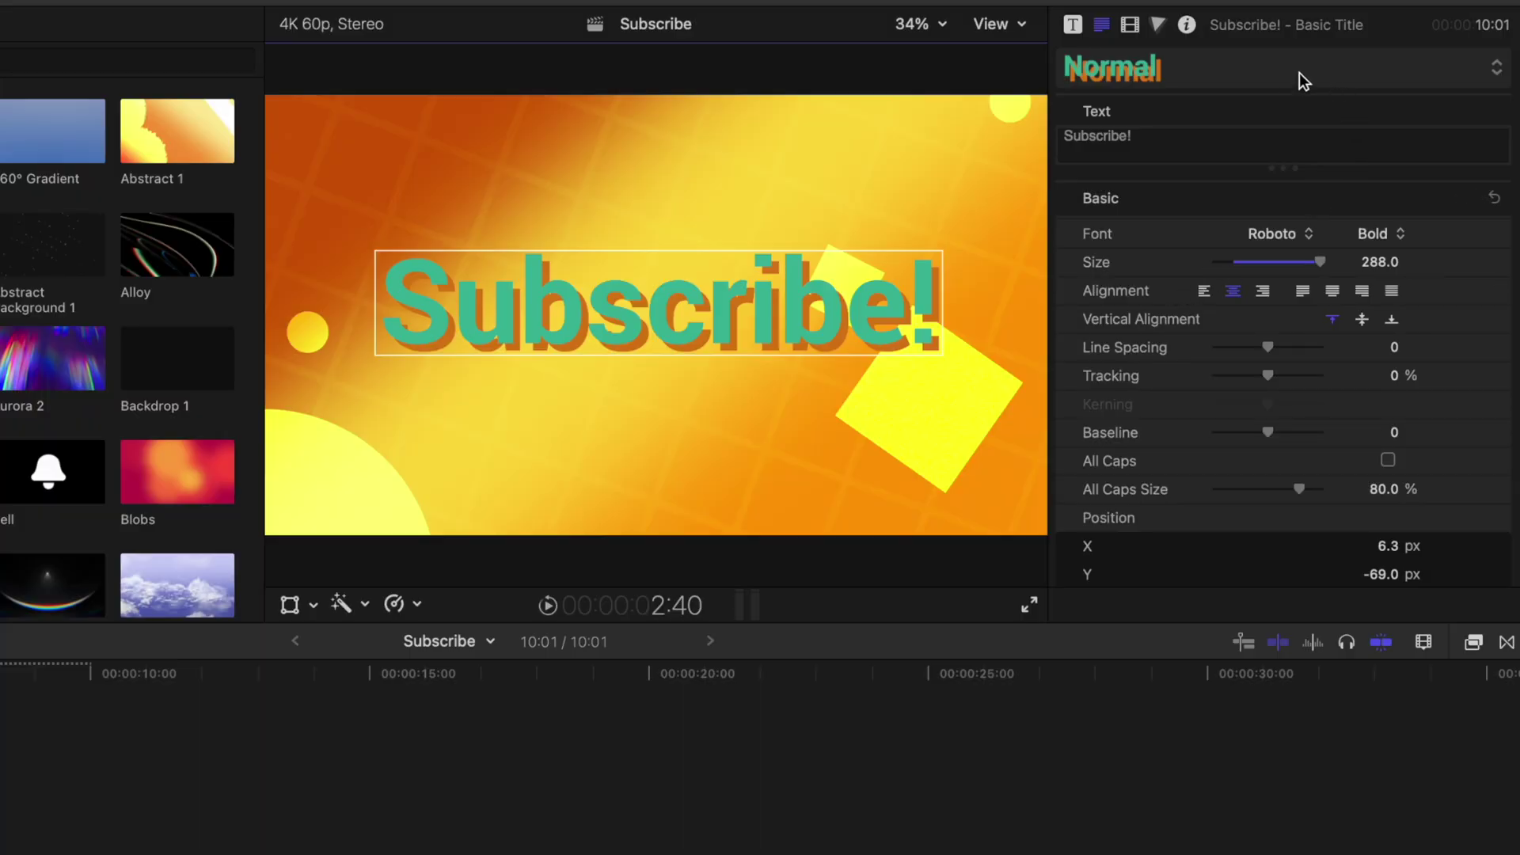
- Examine the preset saving options and the title's format and appearance attributes, from font and scale through drop shadow
{"action": "left_click", "coordinate": [1235, 71]}
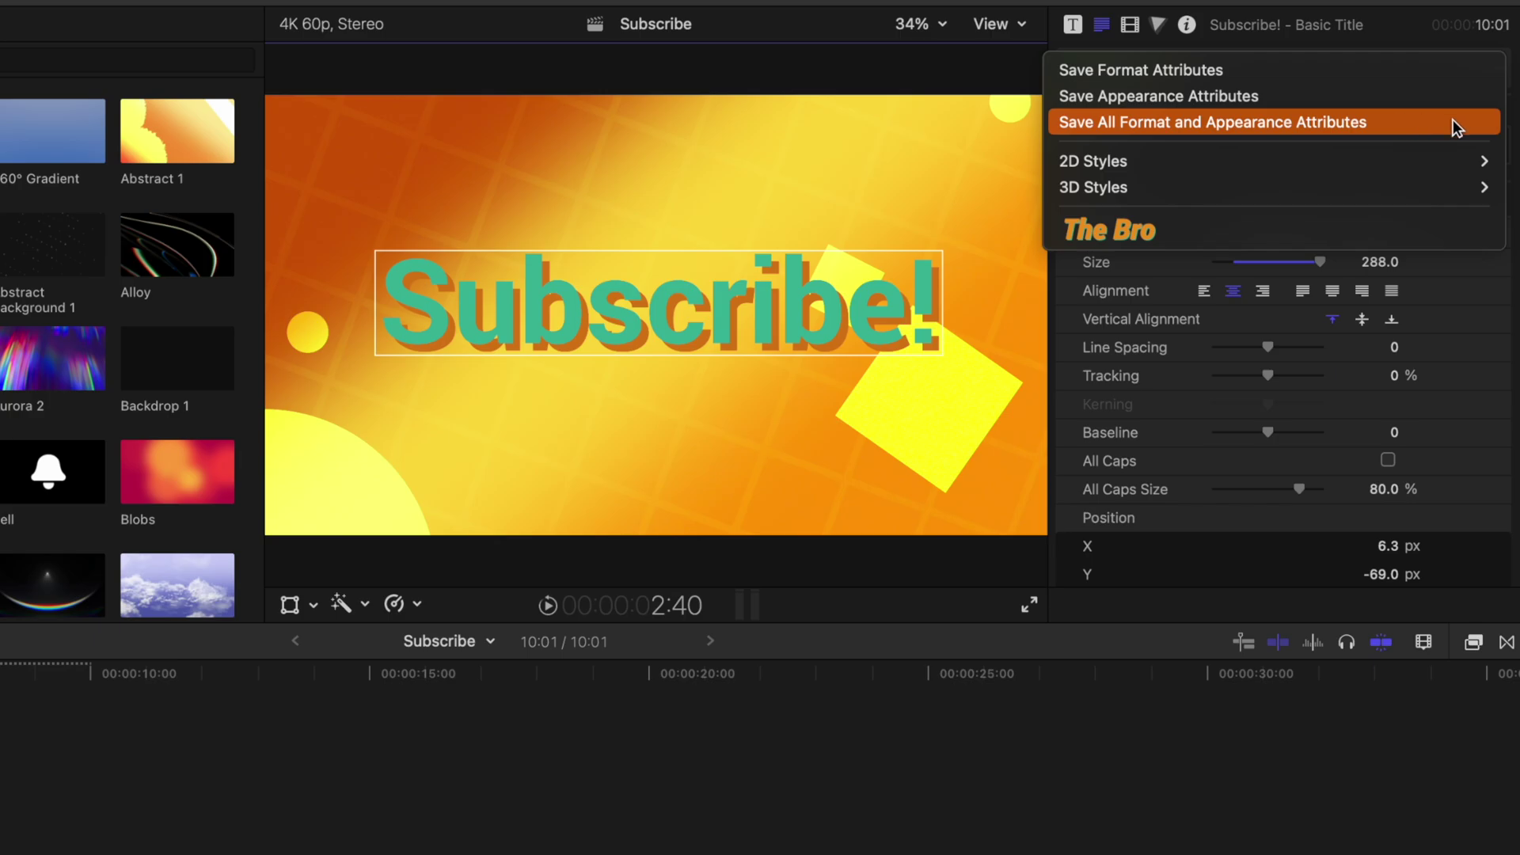
{"action": "left_click", "coordinate": [1180, 247]}
{"action": "scroll", "coordinate": [1180, 246], "scroll_direction": "down", "scroll_amount": 1}
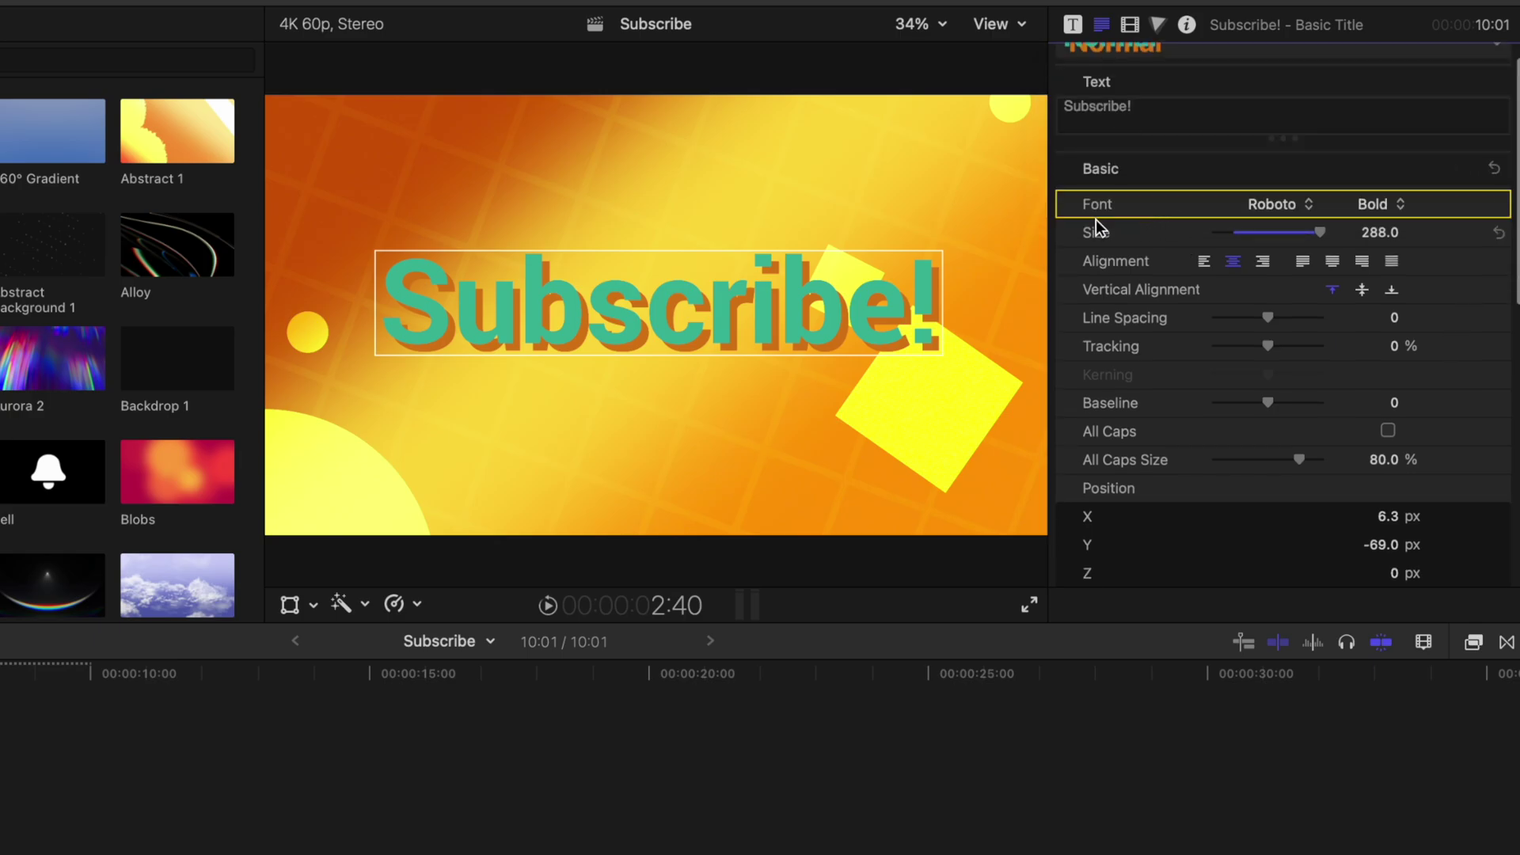
{"action": "scroll", "coordinate": [1111, 219], "scroll_direction": "down", "scroll_amount": 10}
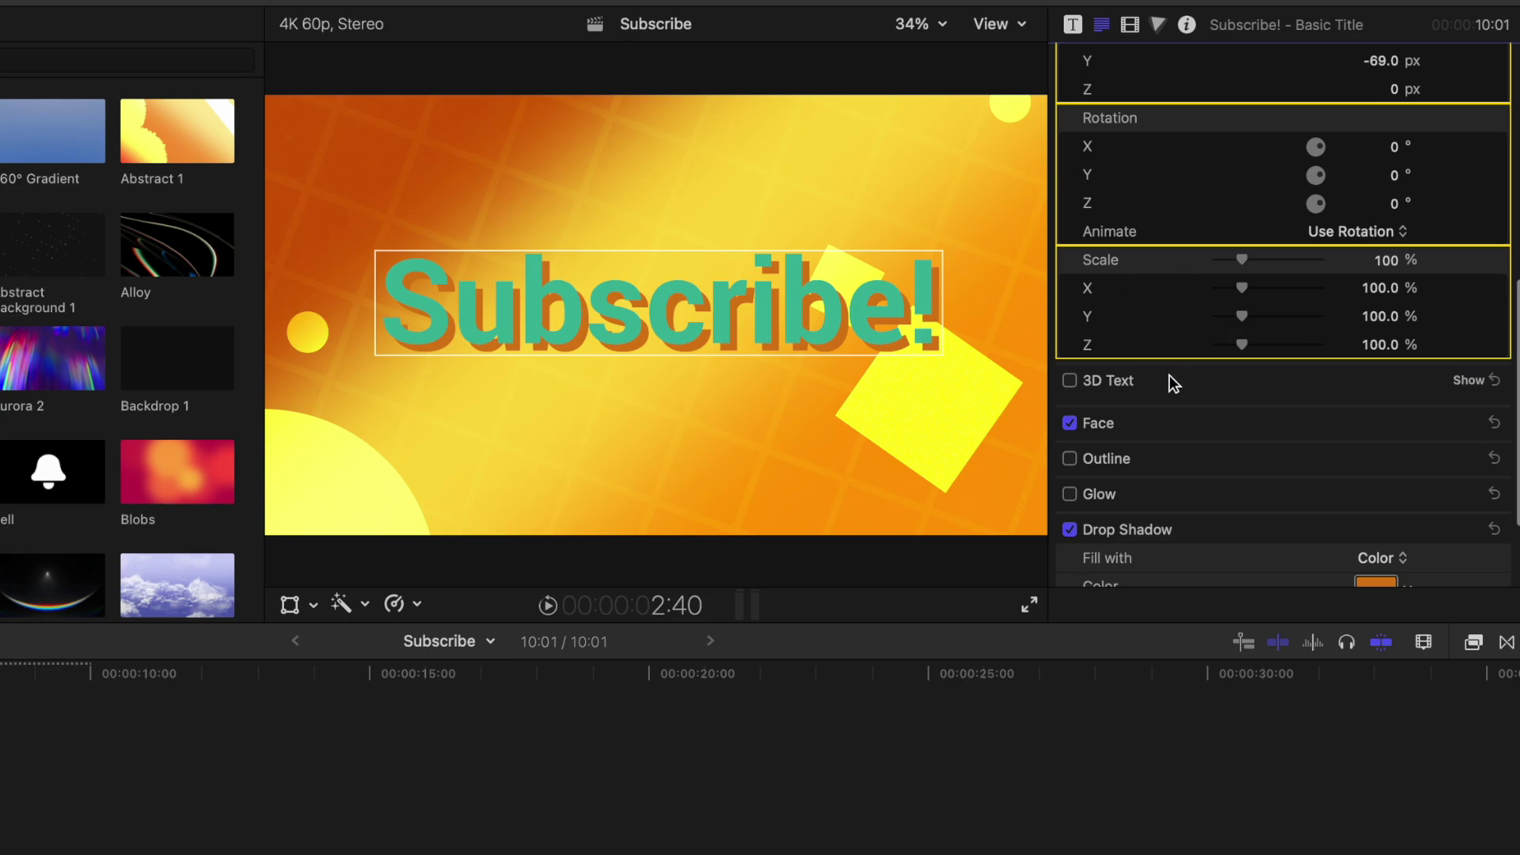
{"action": "scroll", "coordinate": [1161, 382], "scroll_direction": "down", "scroll_amount": 2}
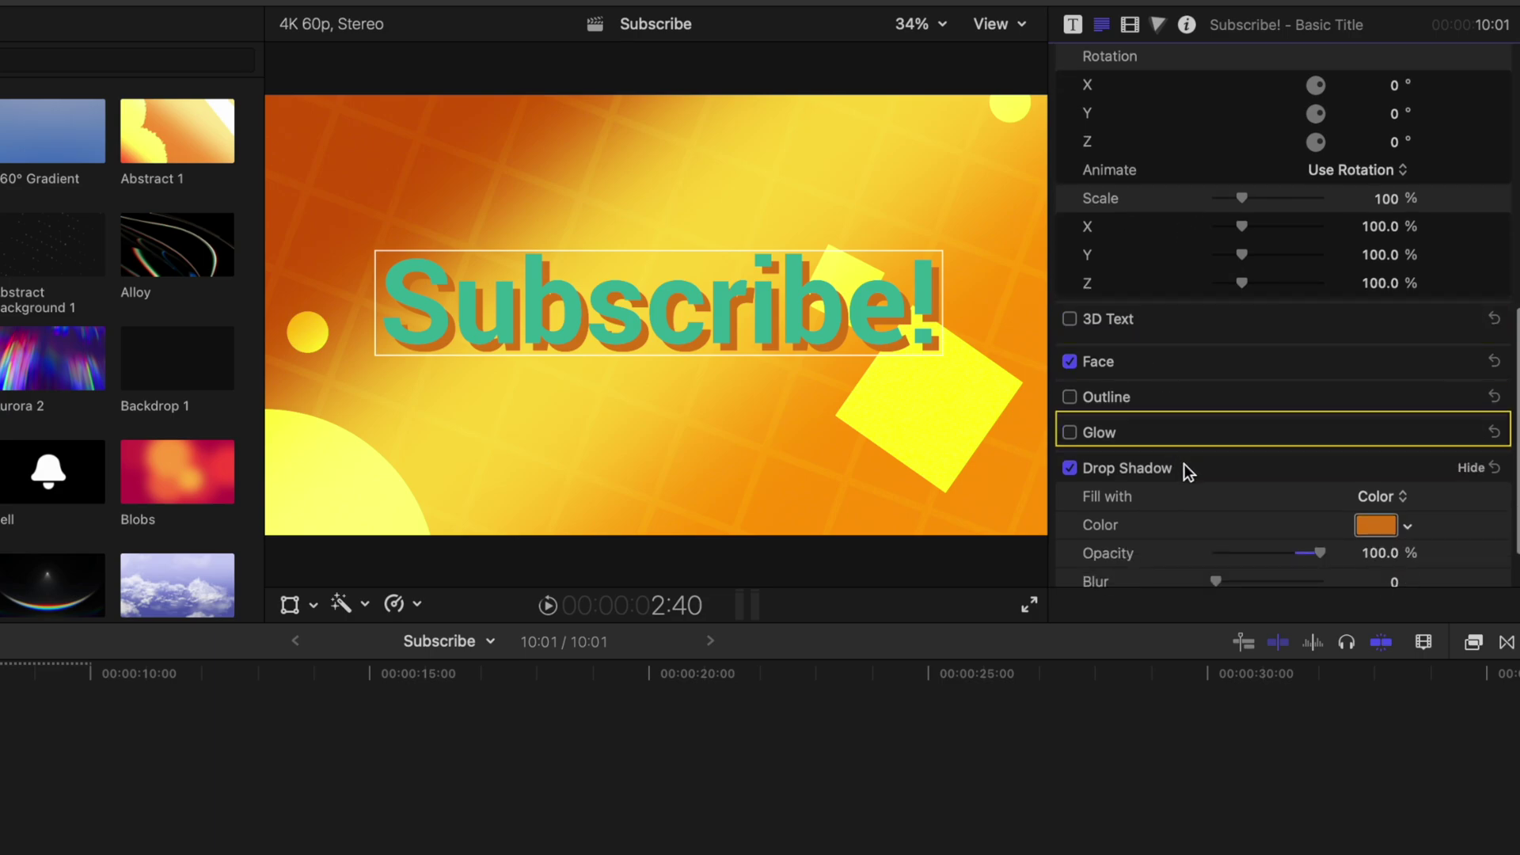
{"action": "scroll", "coordinate": [1188, 475], "scroll_direction": "down", "scroll_amount": 2}
{"action": "scroll", "coordinate": [1189, 452], "scroll_direction": "up", "scroll_amount": 20}
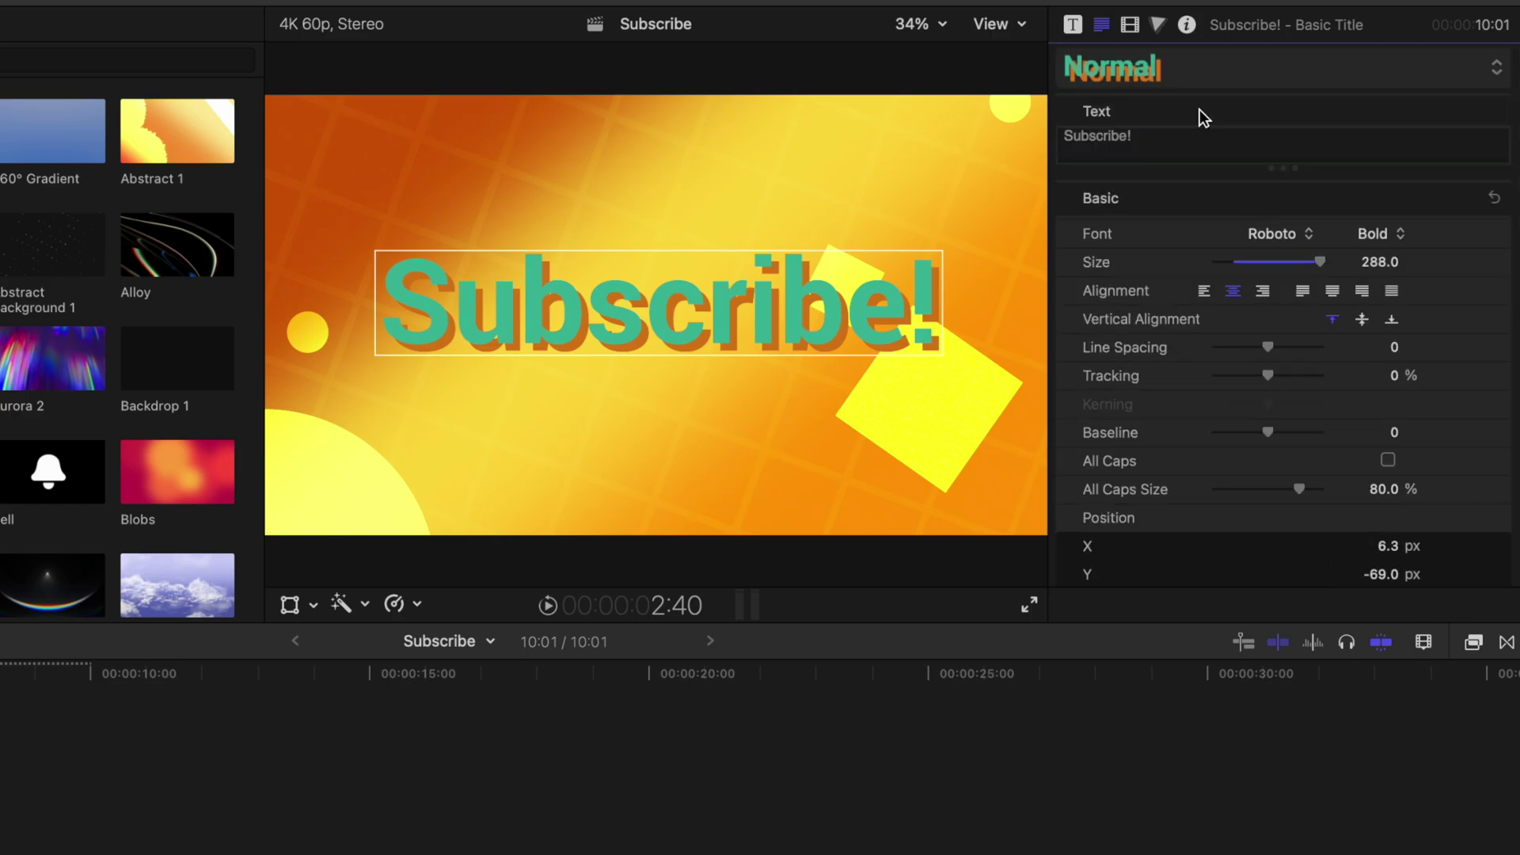
- Save all format and appearance attributes of the title as a preset named "Subscribe"
{"action": "left_click", "coordinate": [1286, 79]}
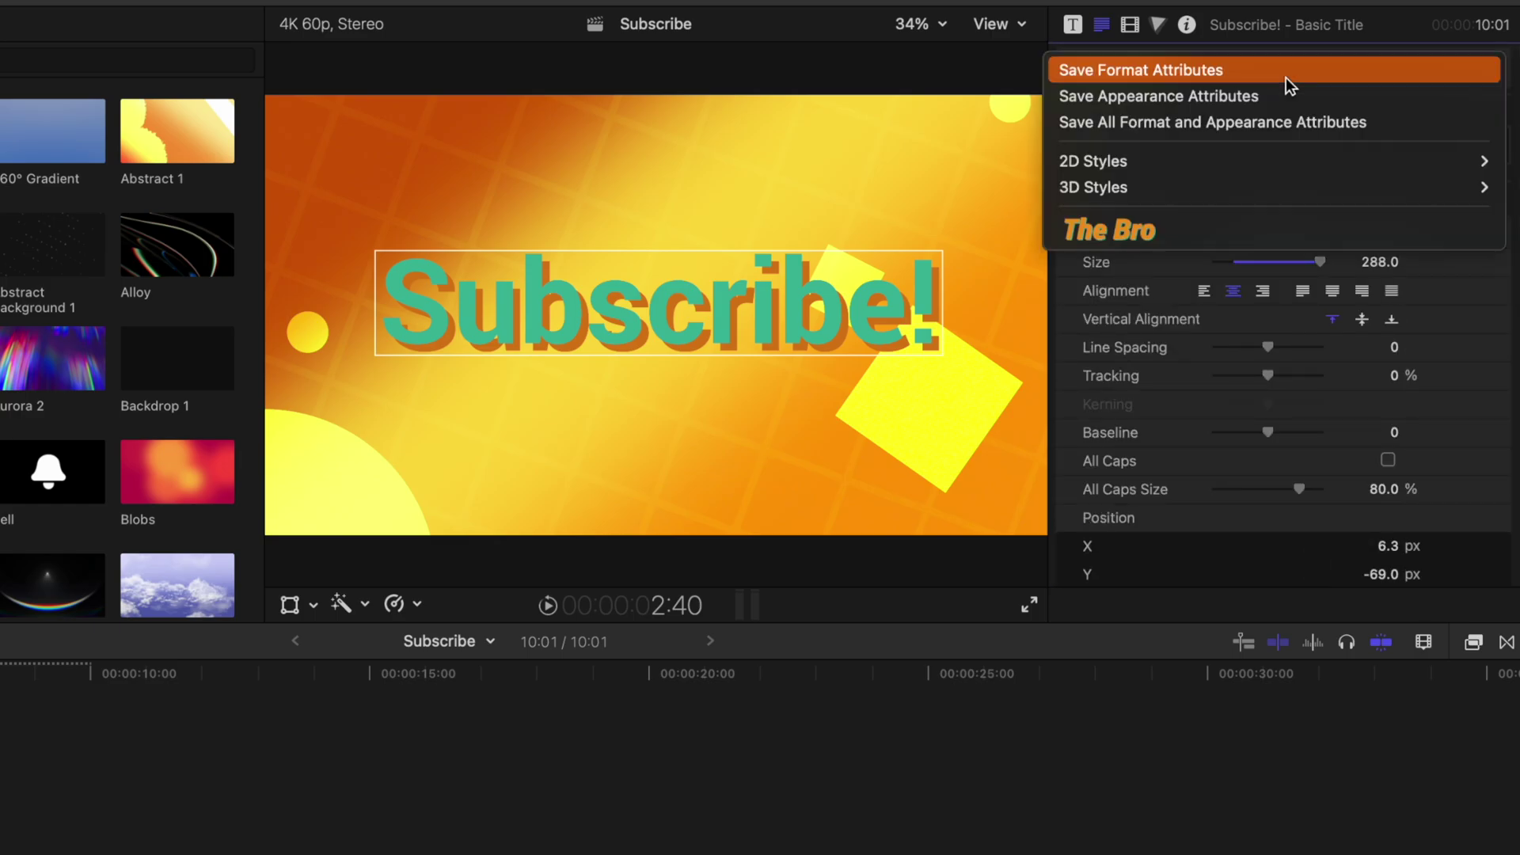
{"action": "left_click", "coordinate": [1270, 121]}
{"action": "type", "text": "Subscribe"}
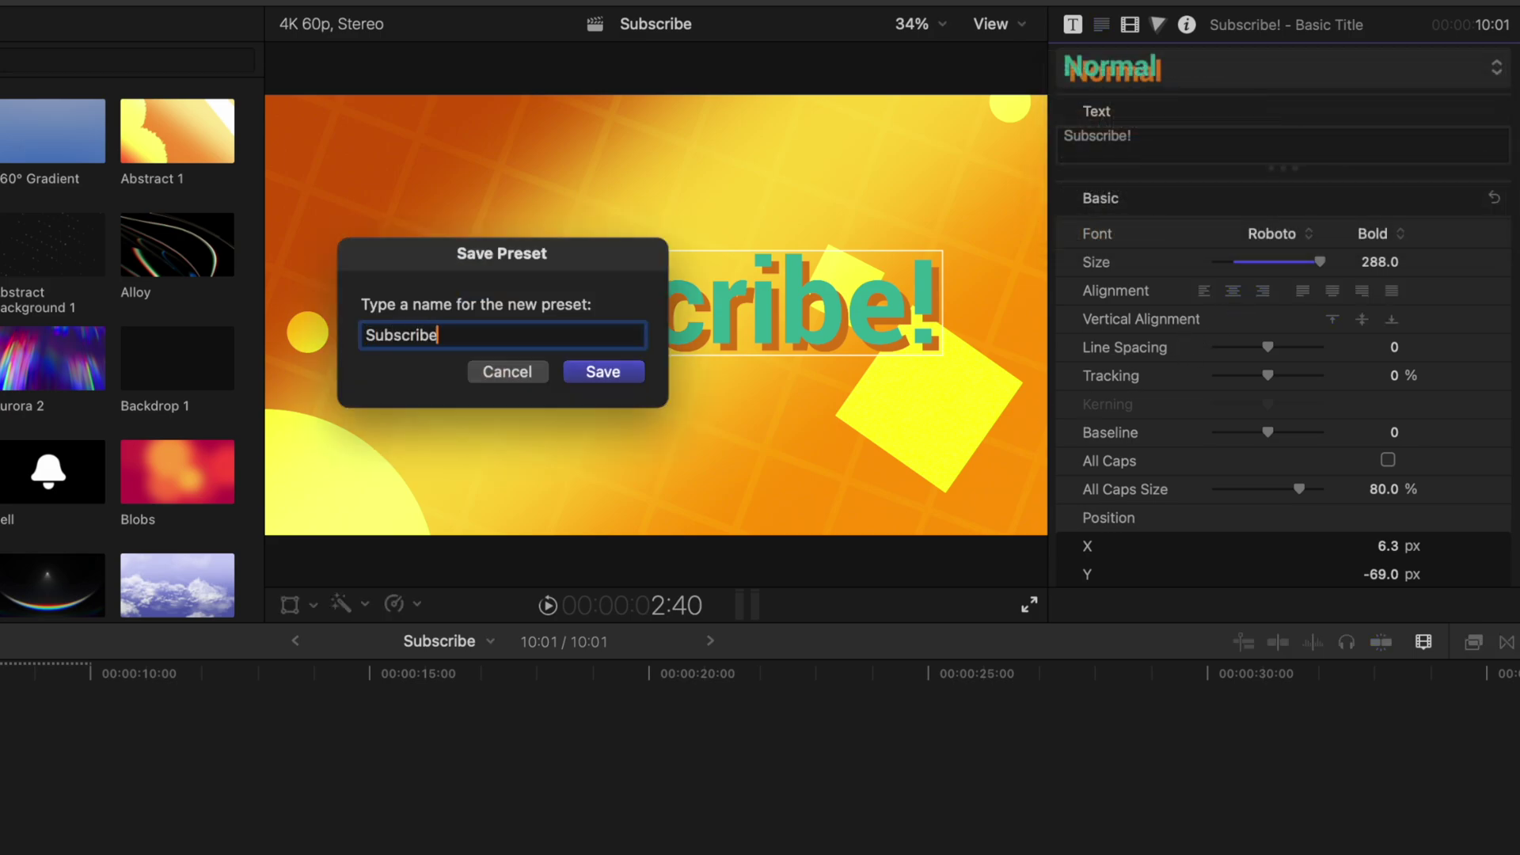
{"action": "key", "text": "Return"}
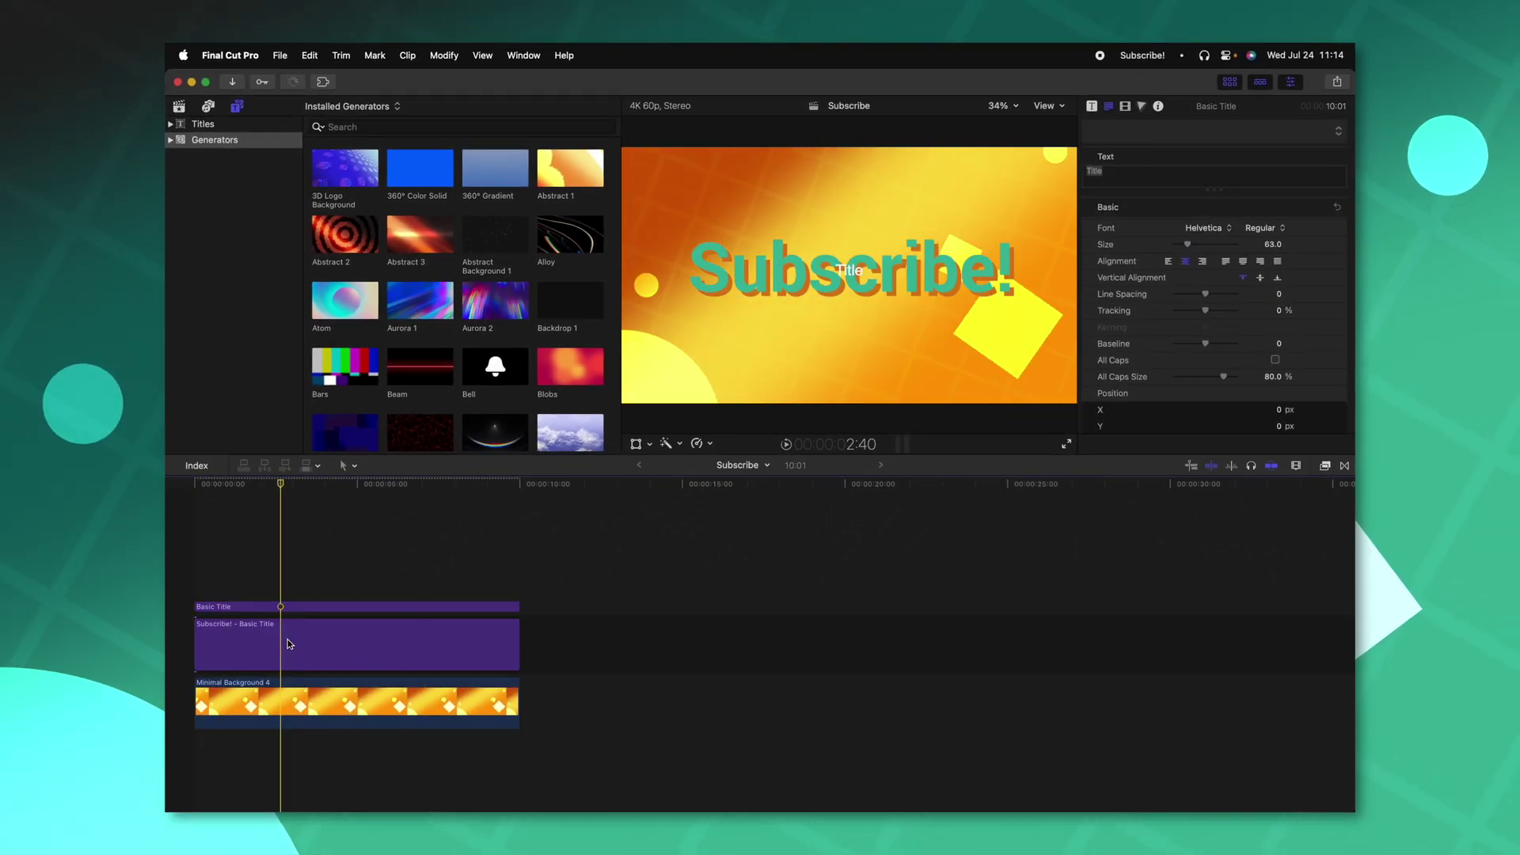
- Disable the Subscribe! title clip, apply the Subscribe preset to the Basic Title above it and check the applied attributes
{"action": "left_click", "coordinate": [284, 624]}
{"action": "left_click", "coordinate": [287, 607]}
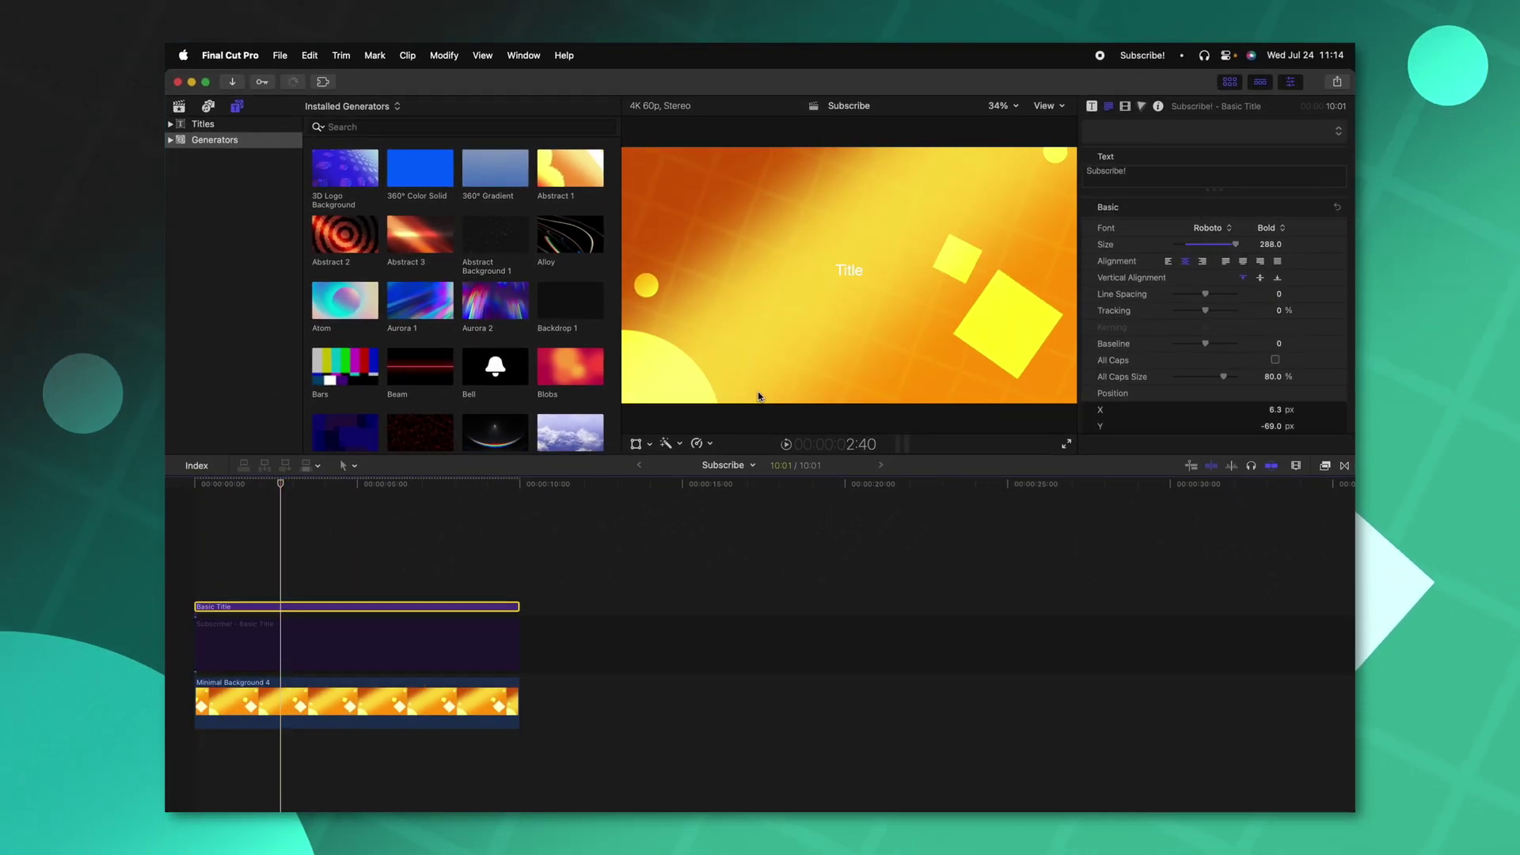
{"action": "left_click", "coordinate": [1161, 131]}
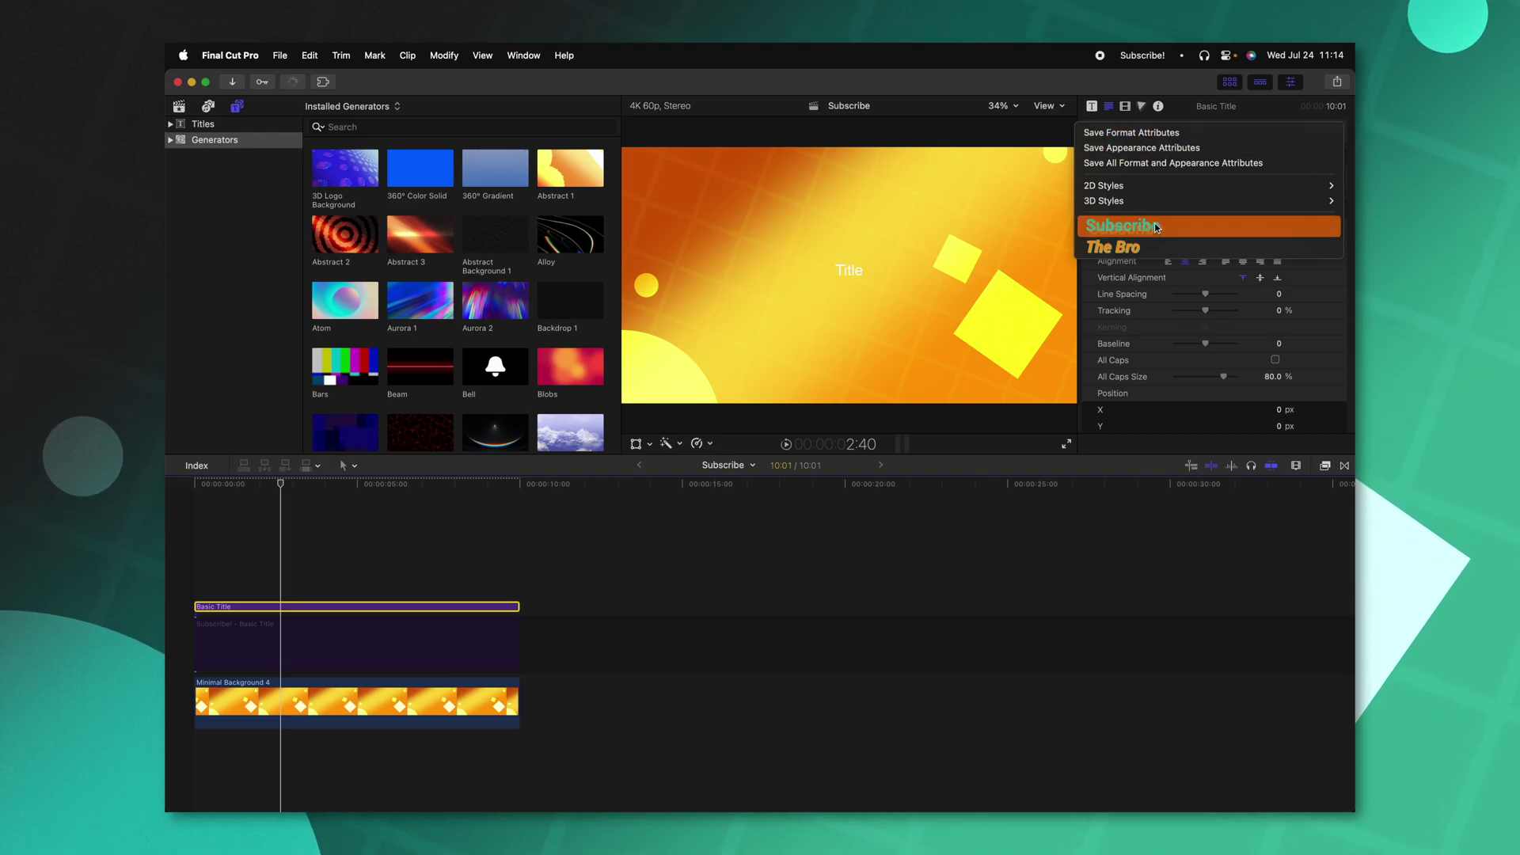
{"action": "left_click", "coordinate": [1156, 226]}
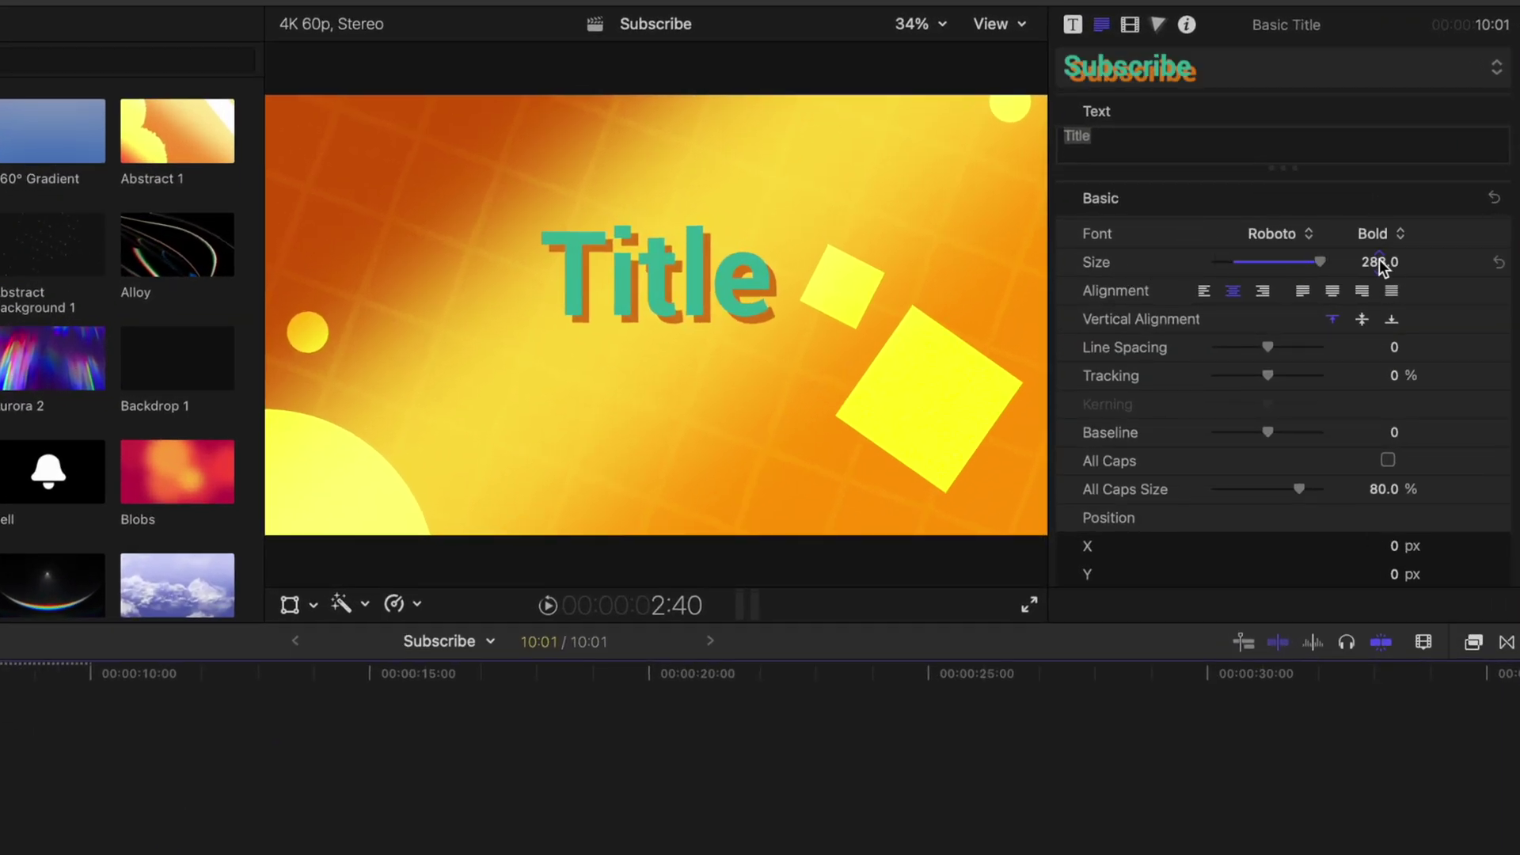
{"action": "scroll", "coordinate": [1180, 292], "scroll_direction": "down", "scroll_amount": 10}
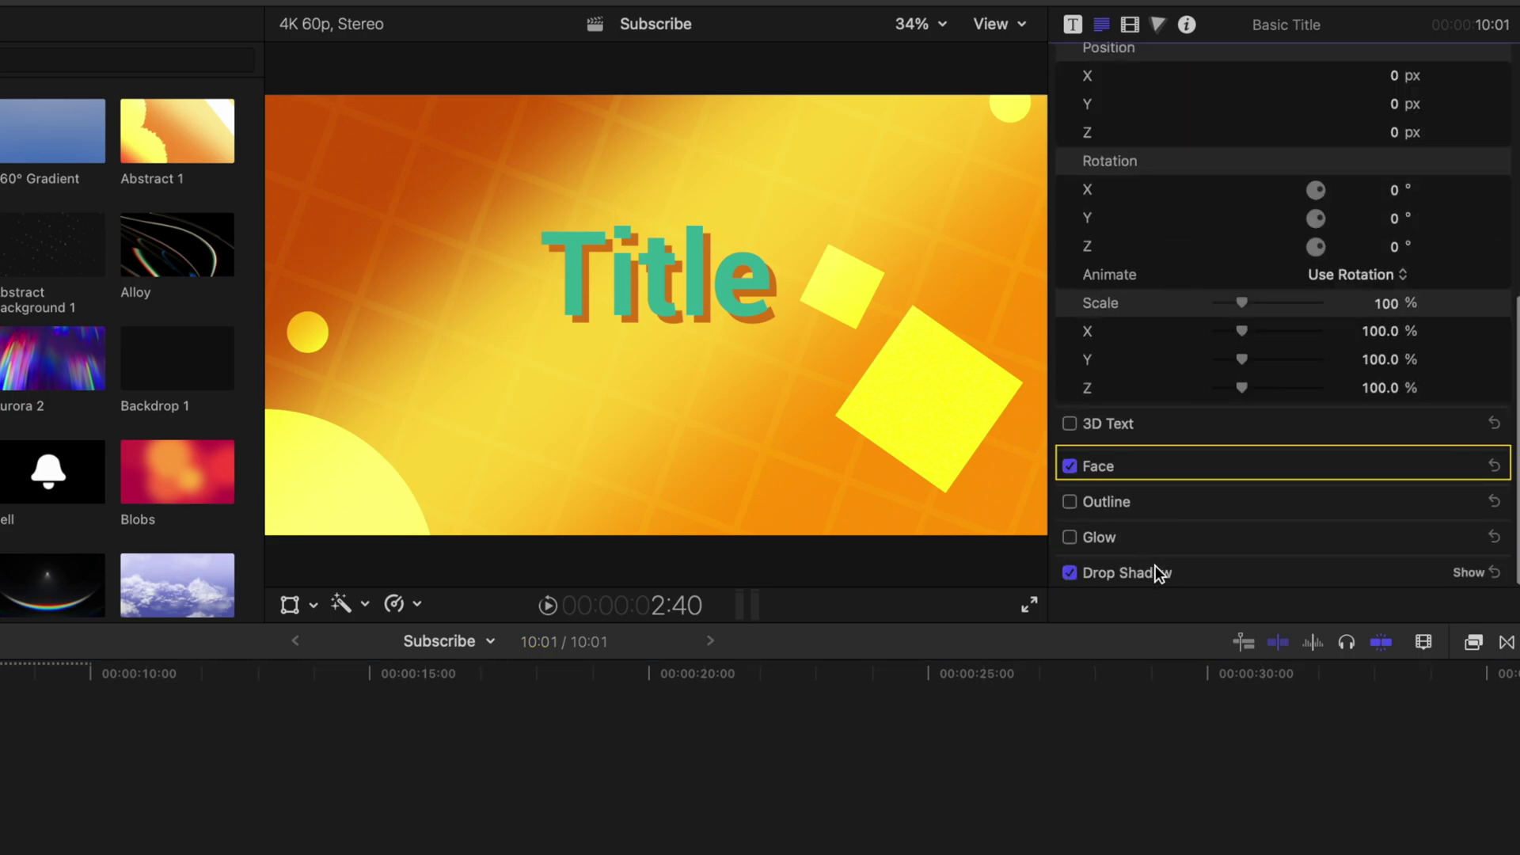
{"action": "scroll", "coordinate": [1220, 80], "scroll_direction": "up", "scroll_amount": 10}
- Change the upper title's text to "The Final Cut Bro" in the Subscribe style, with its size set to 222
{"action": "key", "text": "BackSpace"}
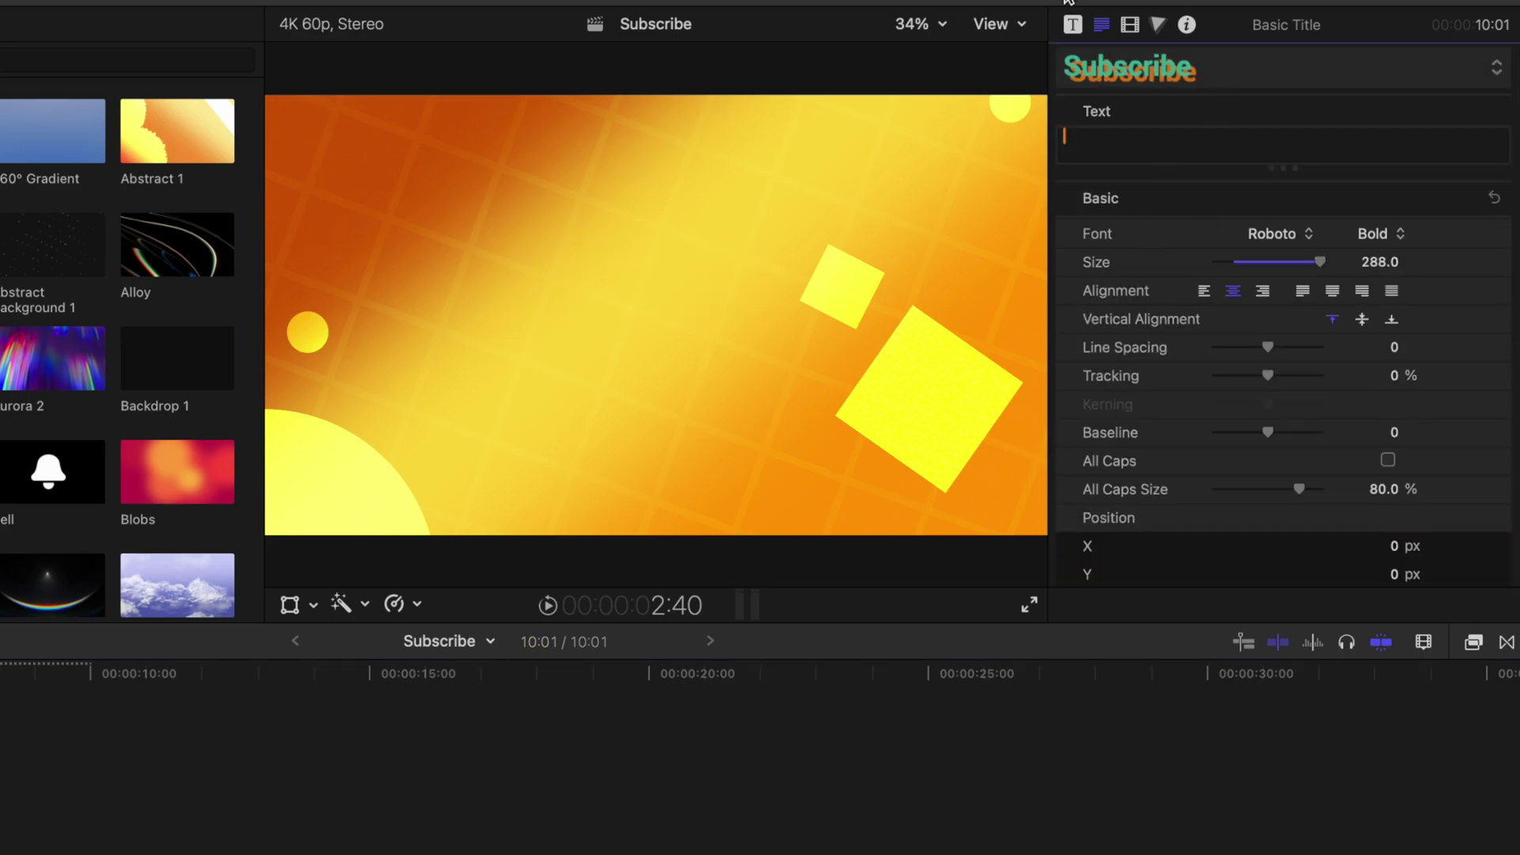
{"action": "type", "text": "The Final Cut Bro"}
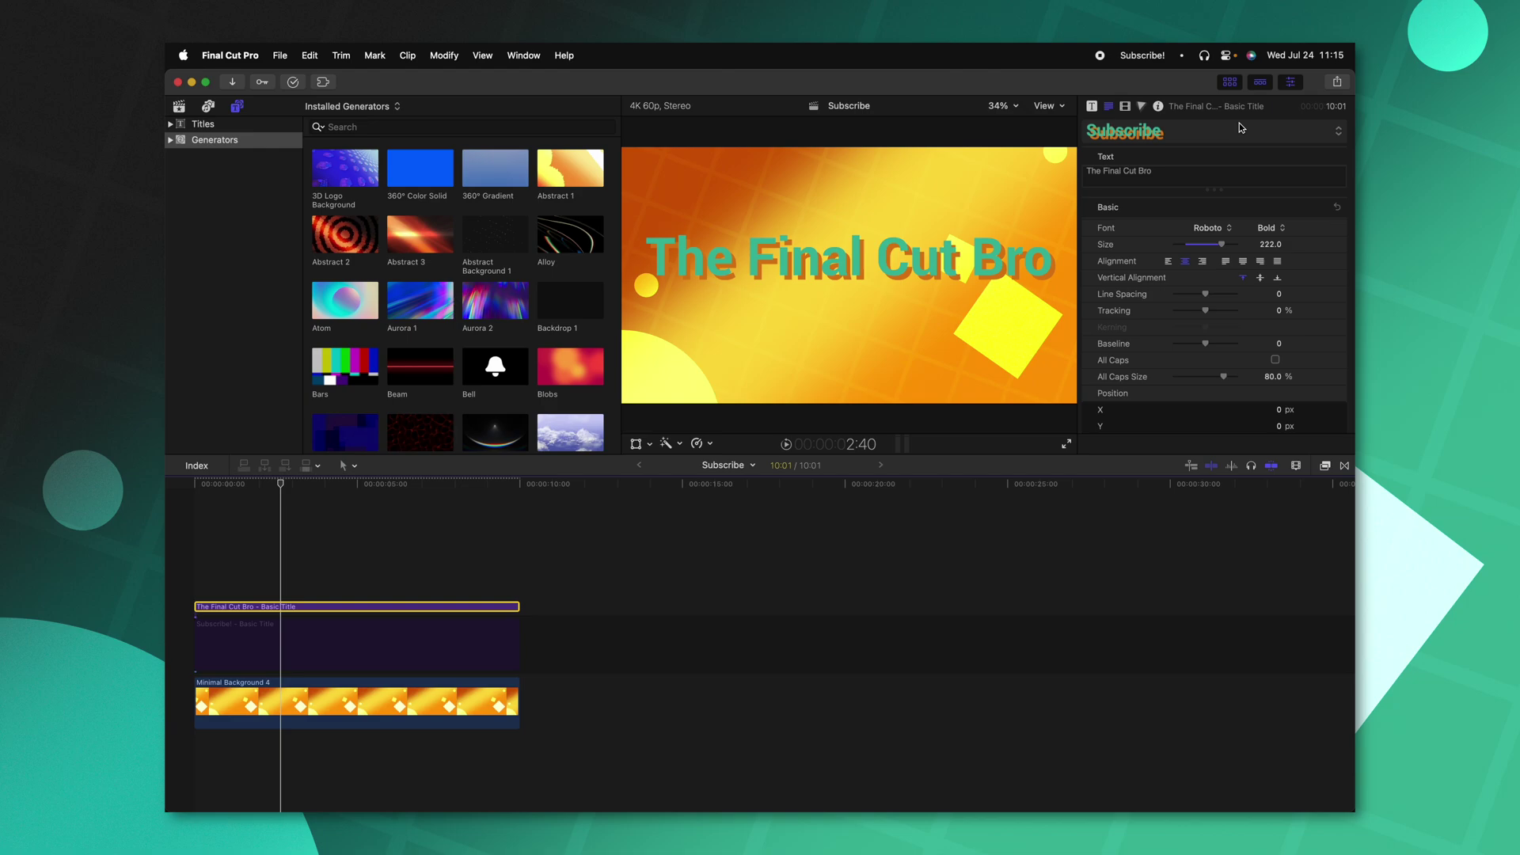
{"action": "left_click", "coordinate": [1239, 122]}
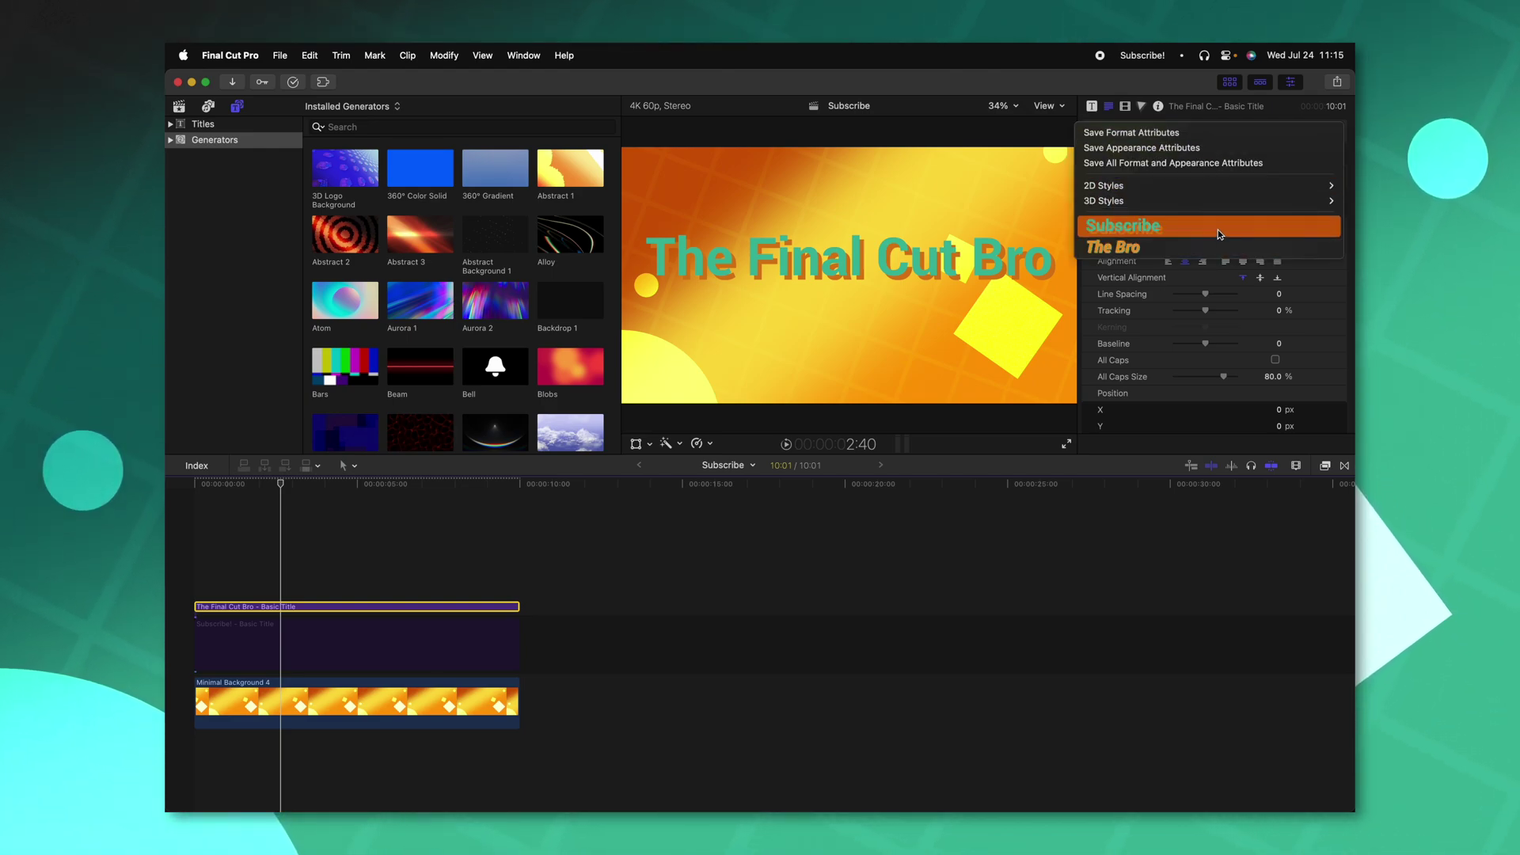
{"action": "left_click", "coordinate": [1218, 227]}
{"action": "left_click", "coordinate": [1267, 127]}
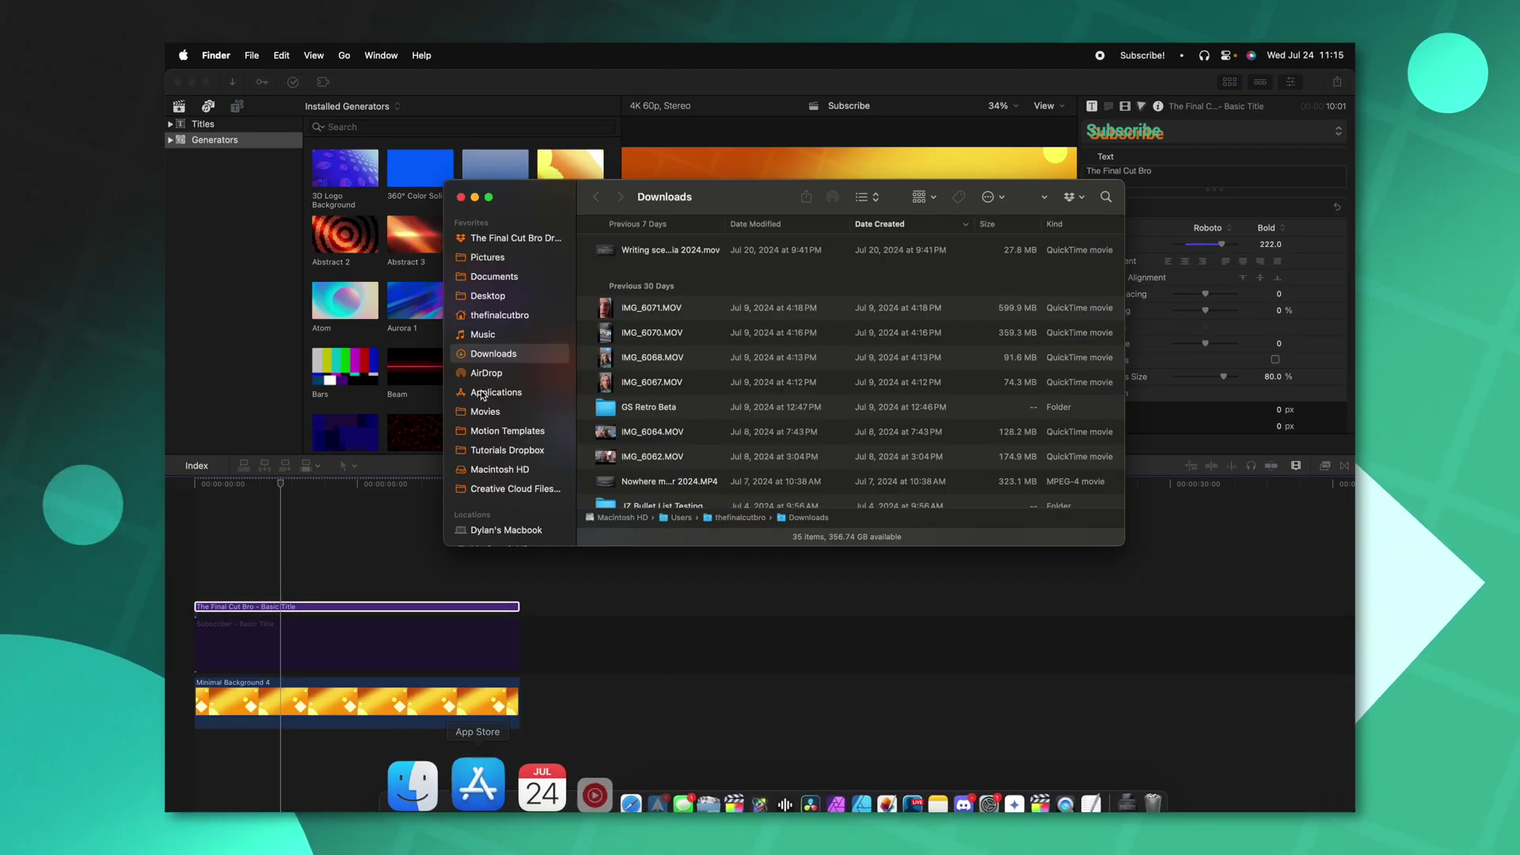
- In Finder, open the user's hidden Library folder
{"action": "left_click", "coordinate": [346, 55]}
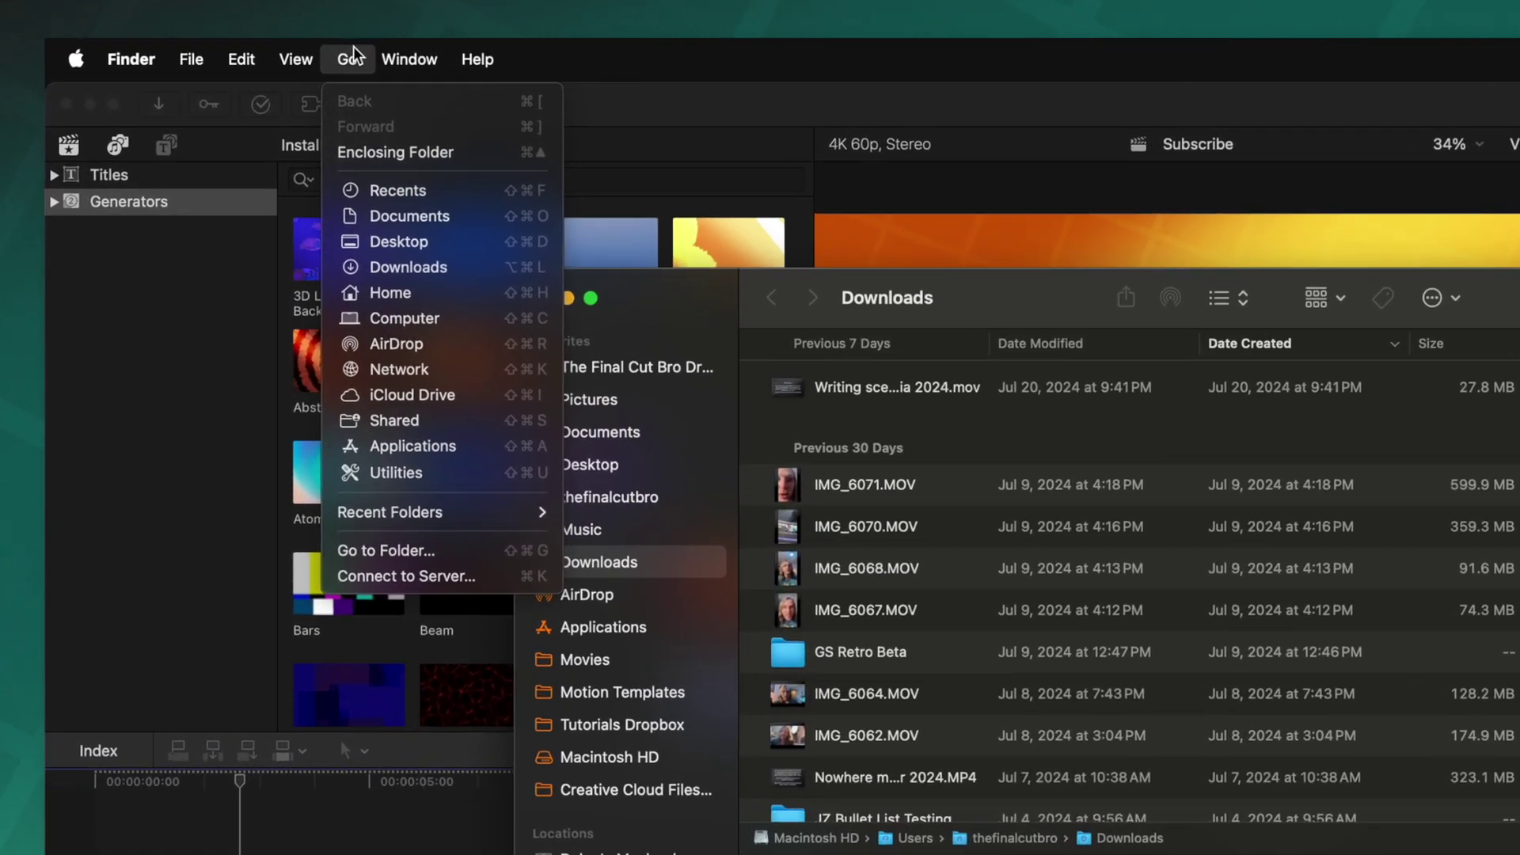
{"action": "key", "text": "alt"}
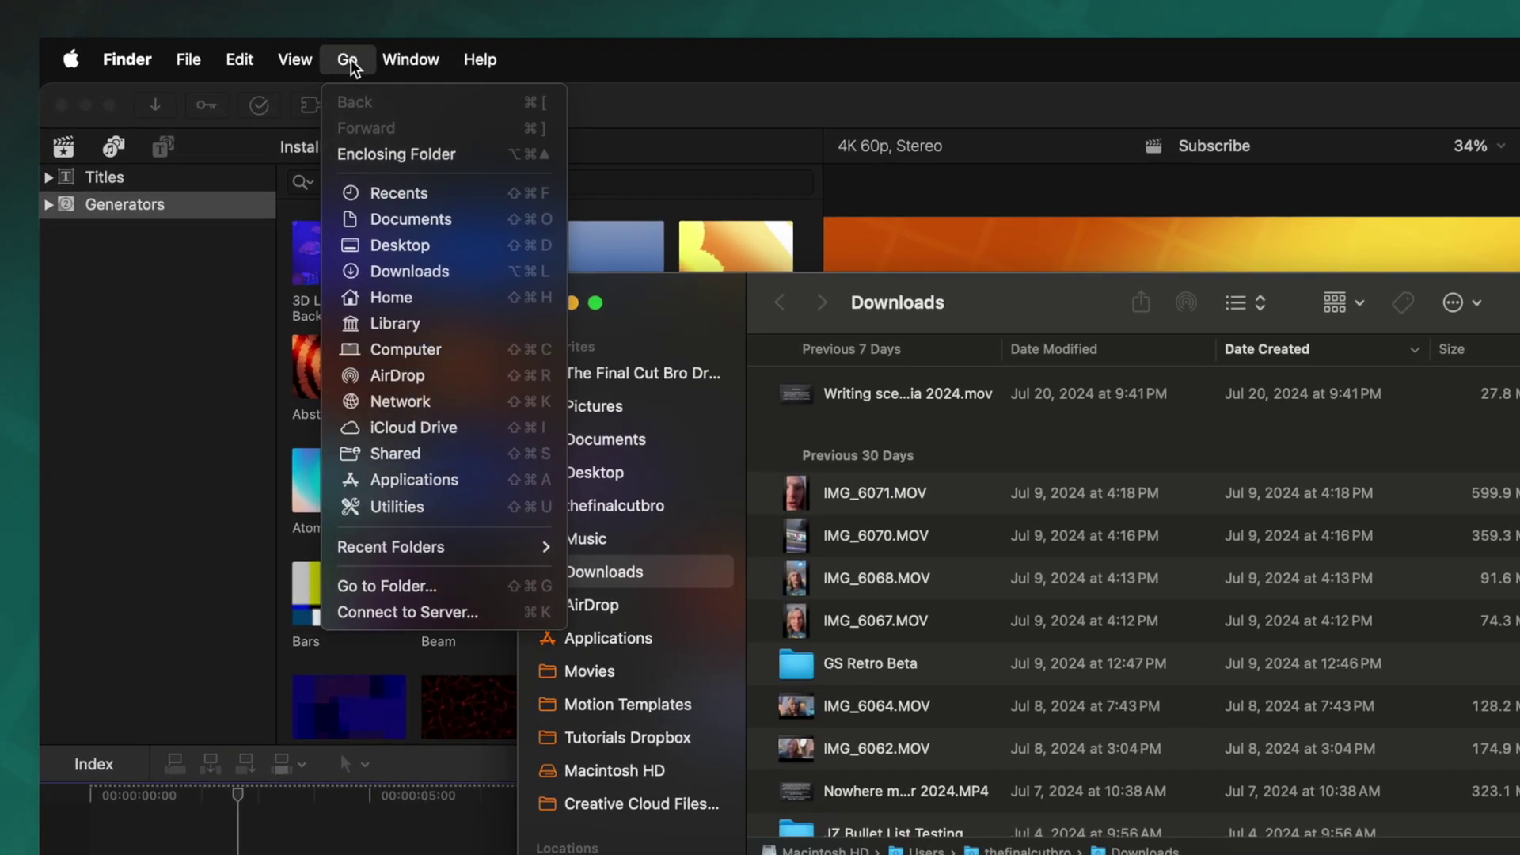
{"action": "left_click", "coordinate": [419, 331]}
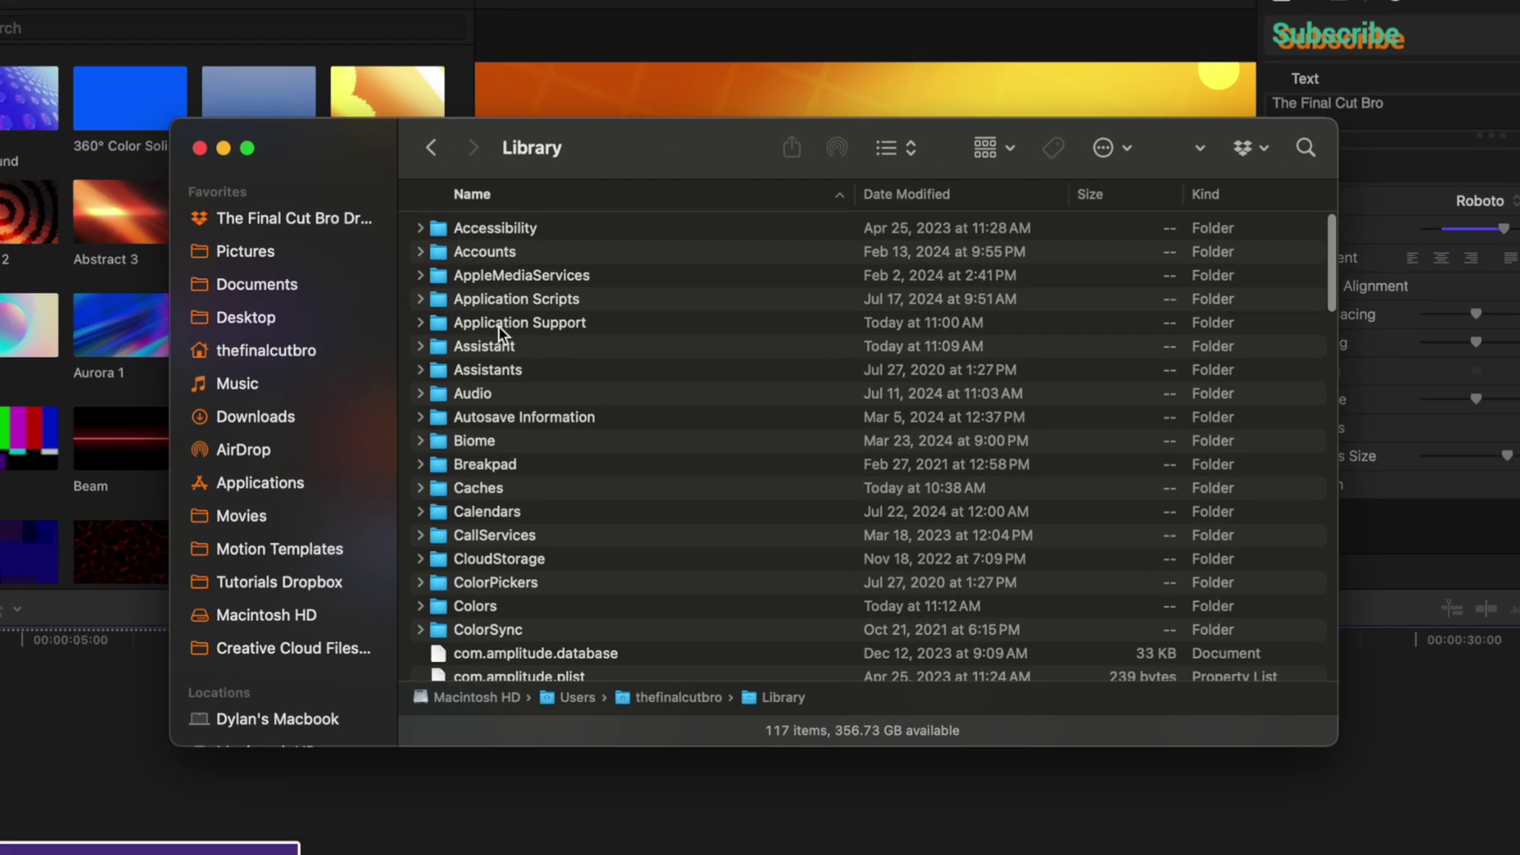
- Go from Application Support into Motion, Library and the Text Styles folder
{"action": "double_click", "coordinate": [499, 325]}
{"action": "scroll", "coordinate": [596, 510], "scroll_direction": "down", "scroll_amount": 10}
{"action": "type", "text": "motion"}
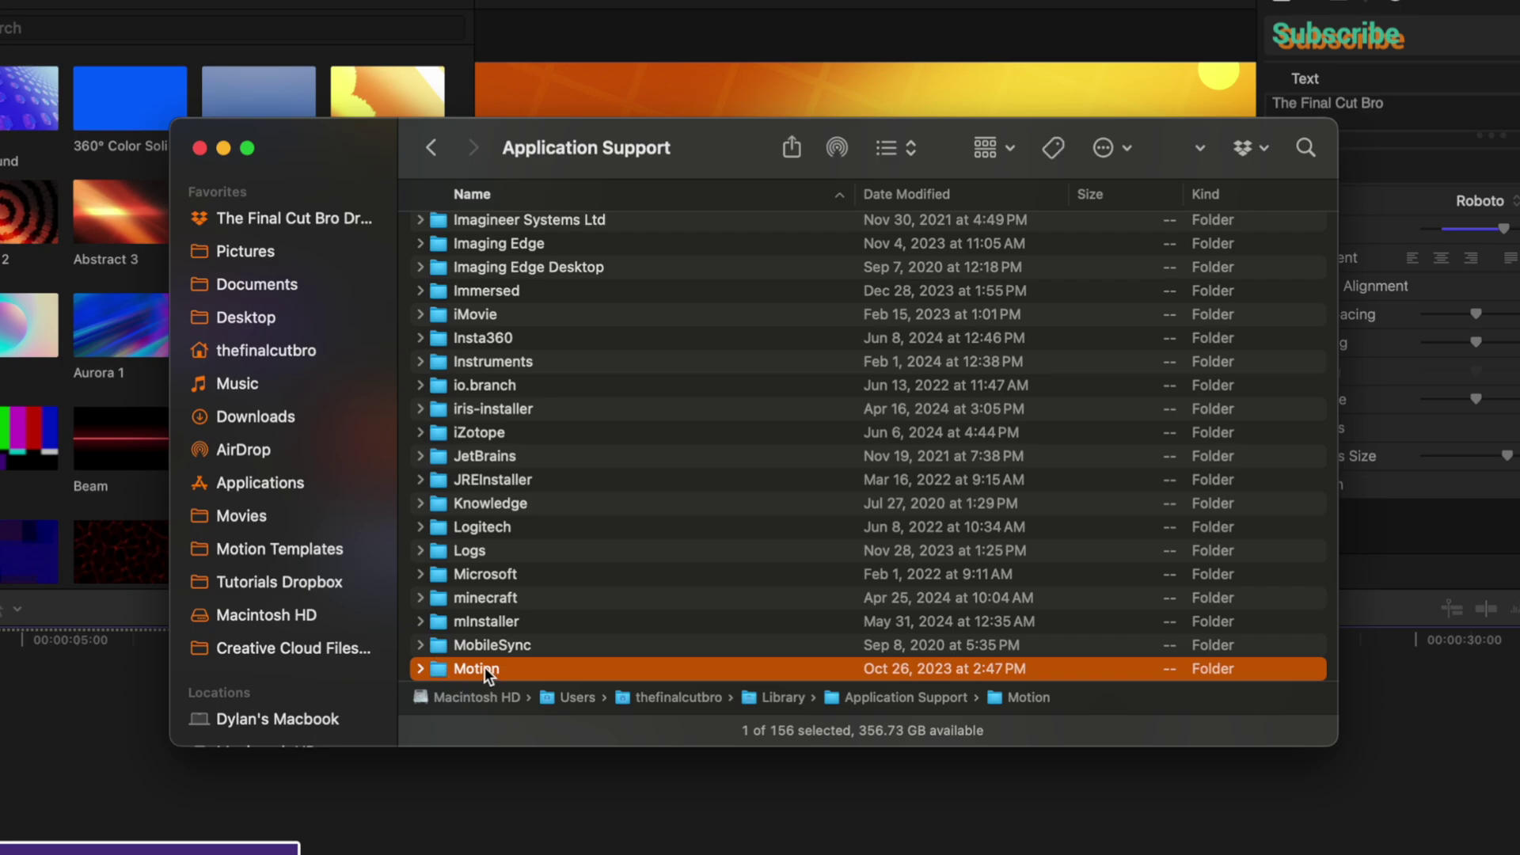
{"action": "double_click", "coordinate": [484, 667]}
{"action": "double_click", "coordinate": [497, 257]}
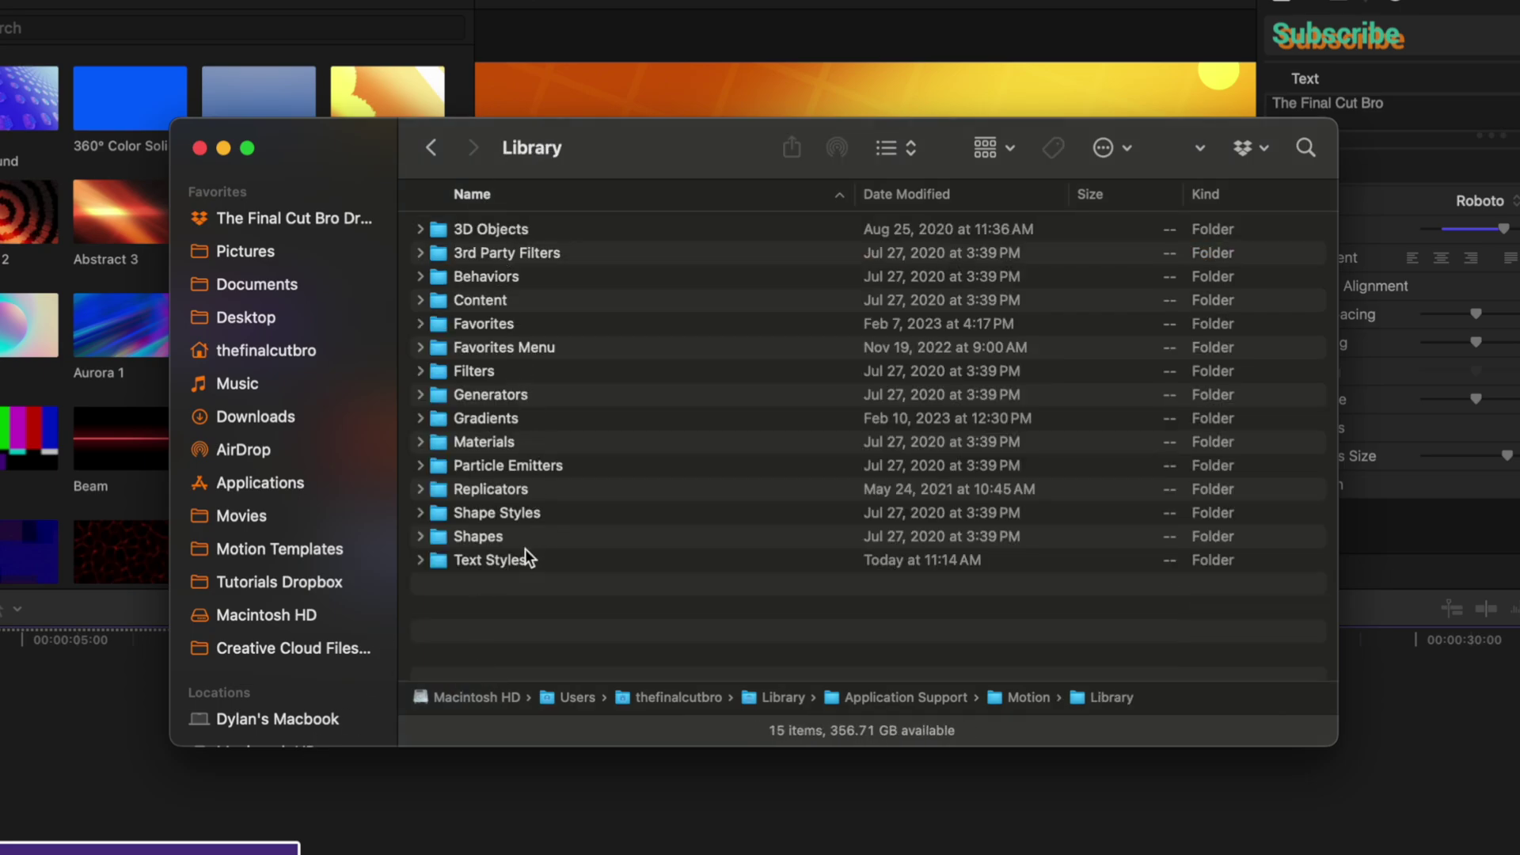
{"action": "double_click", "coordinate": [524, 558]}
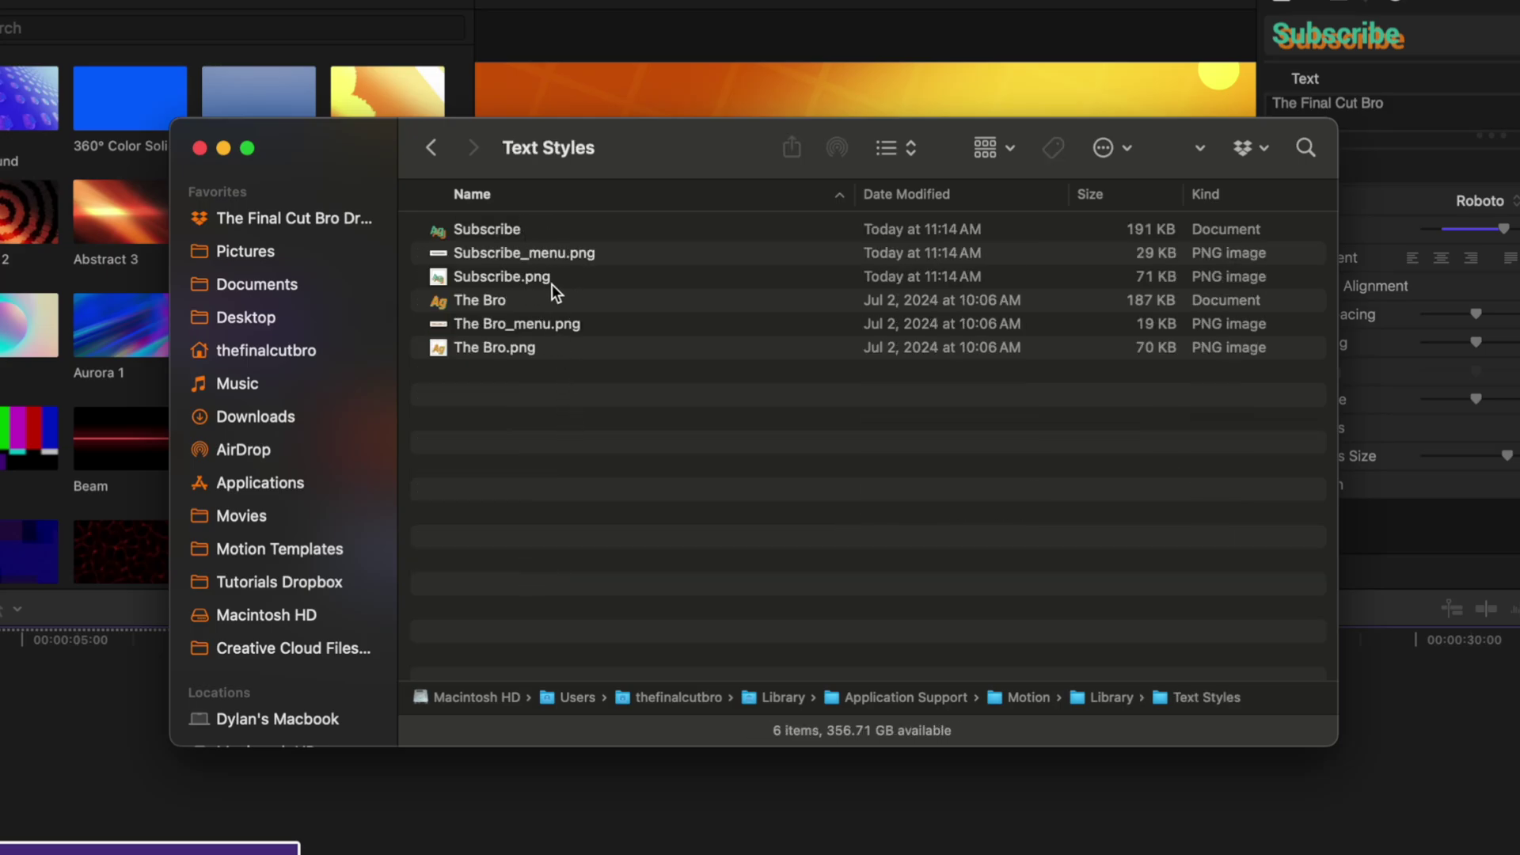
- Delete the three Subscribe preset files: Subscribe, Subscribe_menu.png and Subscribe.png
{"action": "left_click", "coordinate": [554, 279]}
{"action": "left_click", "coordinate": [558, 229], "text": "shift"}
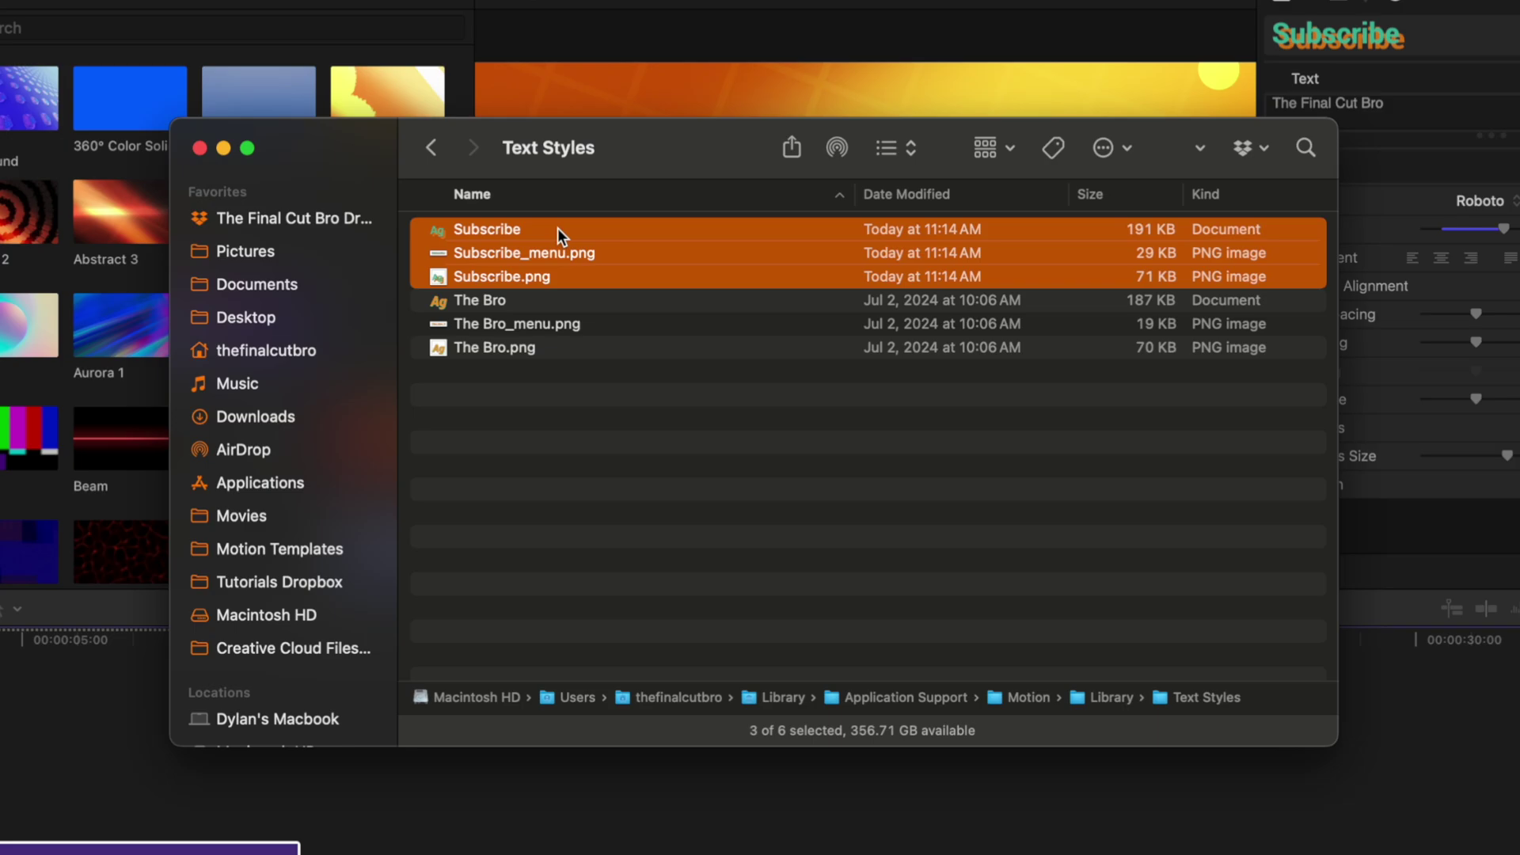
{"action": "key", "text": "super+BackSpace"}
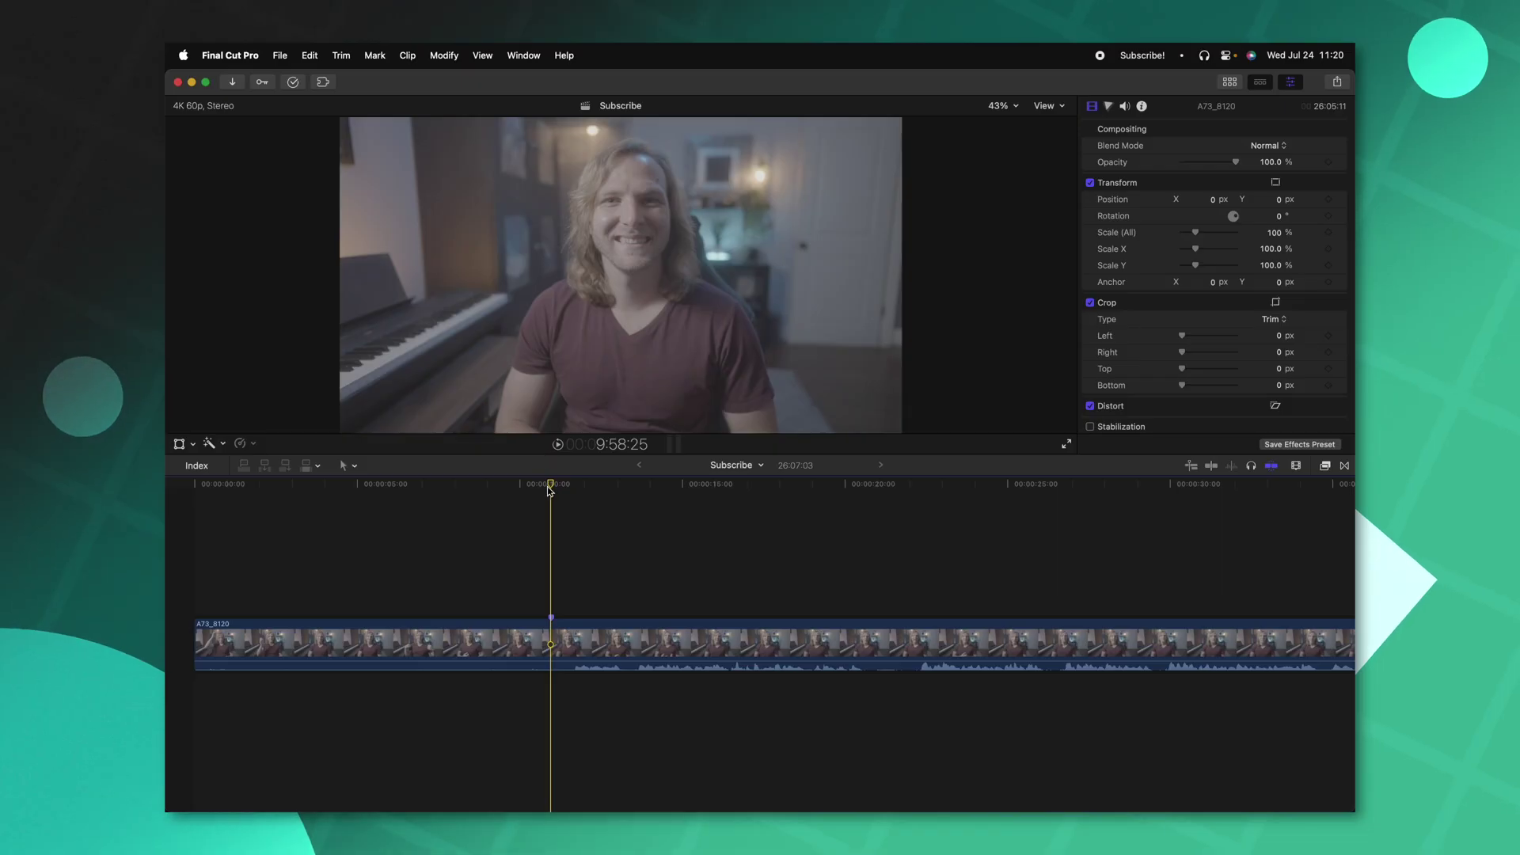
- Find the Custom LUT effect, apply it to the A73_8120 clip and set its LUT to S-Log3 SG3.Cine to Rec. 709 (v1)
{"action": "left_click", "coordinate": [553, 638]}
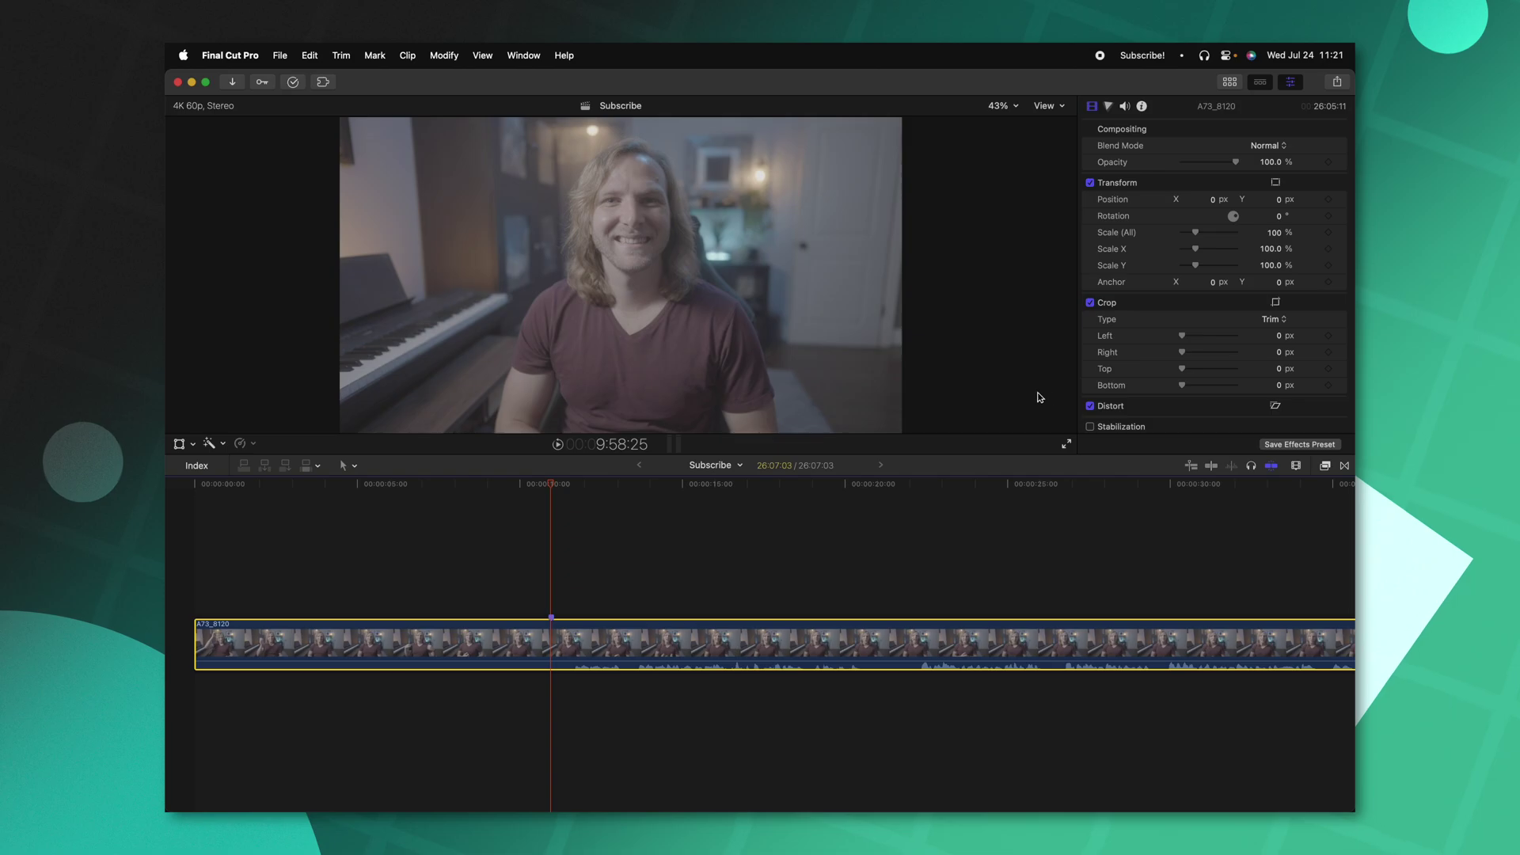
{"action": "left_click", "coordinate": [1327, 467]}
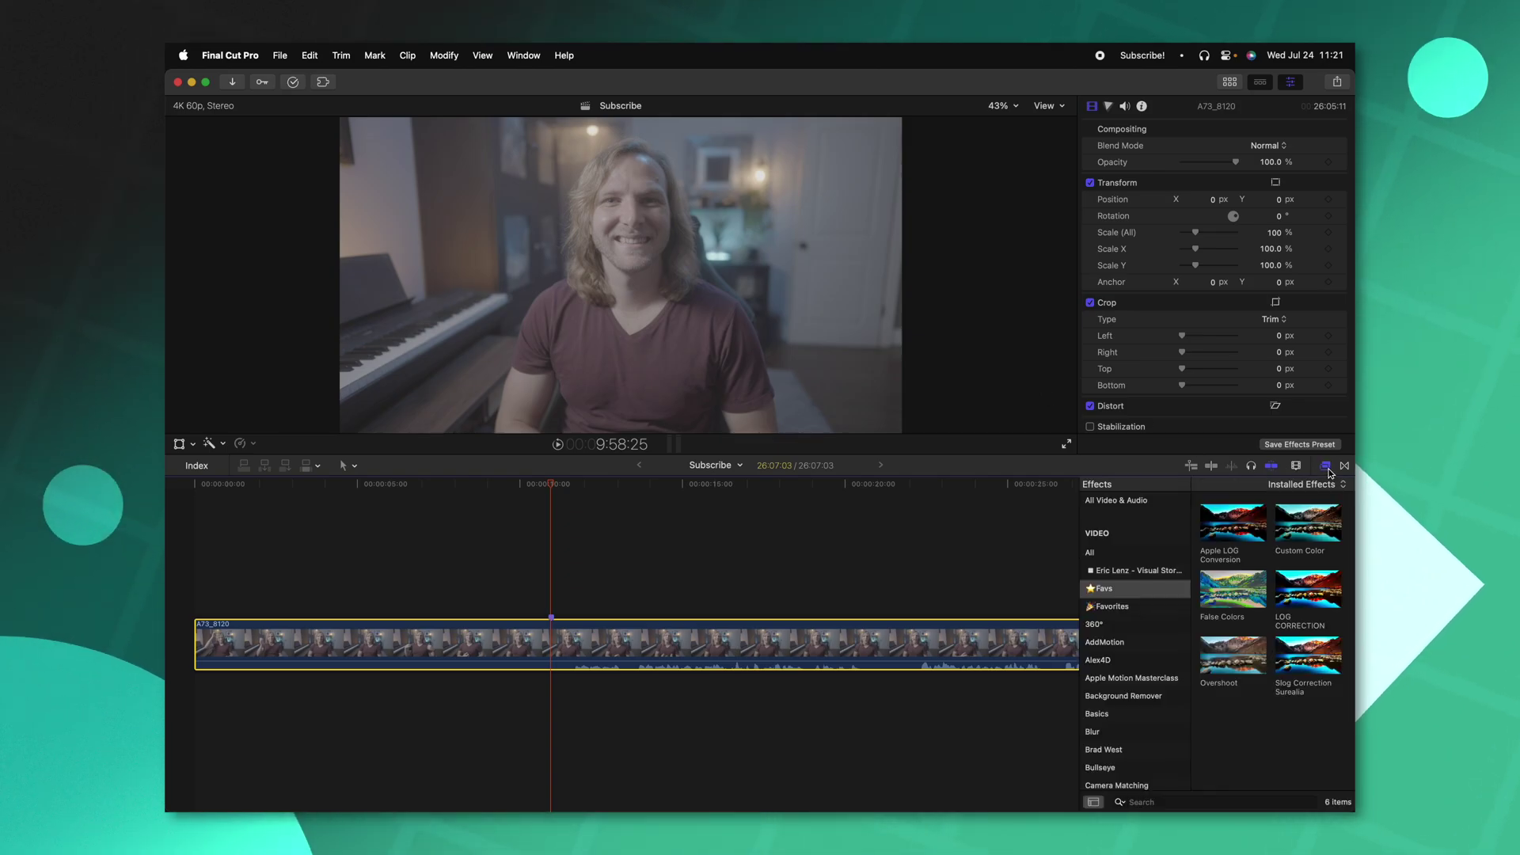
{"action": "left_click", "coordinate": [1116, 500]}
{"action": "left_click", "coordinate": [1185, 802]}
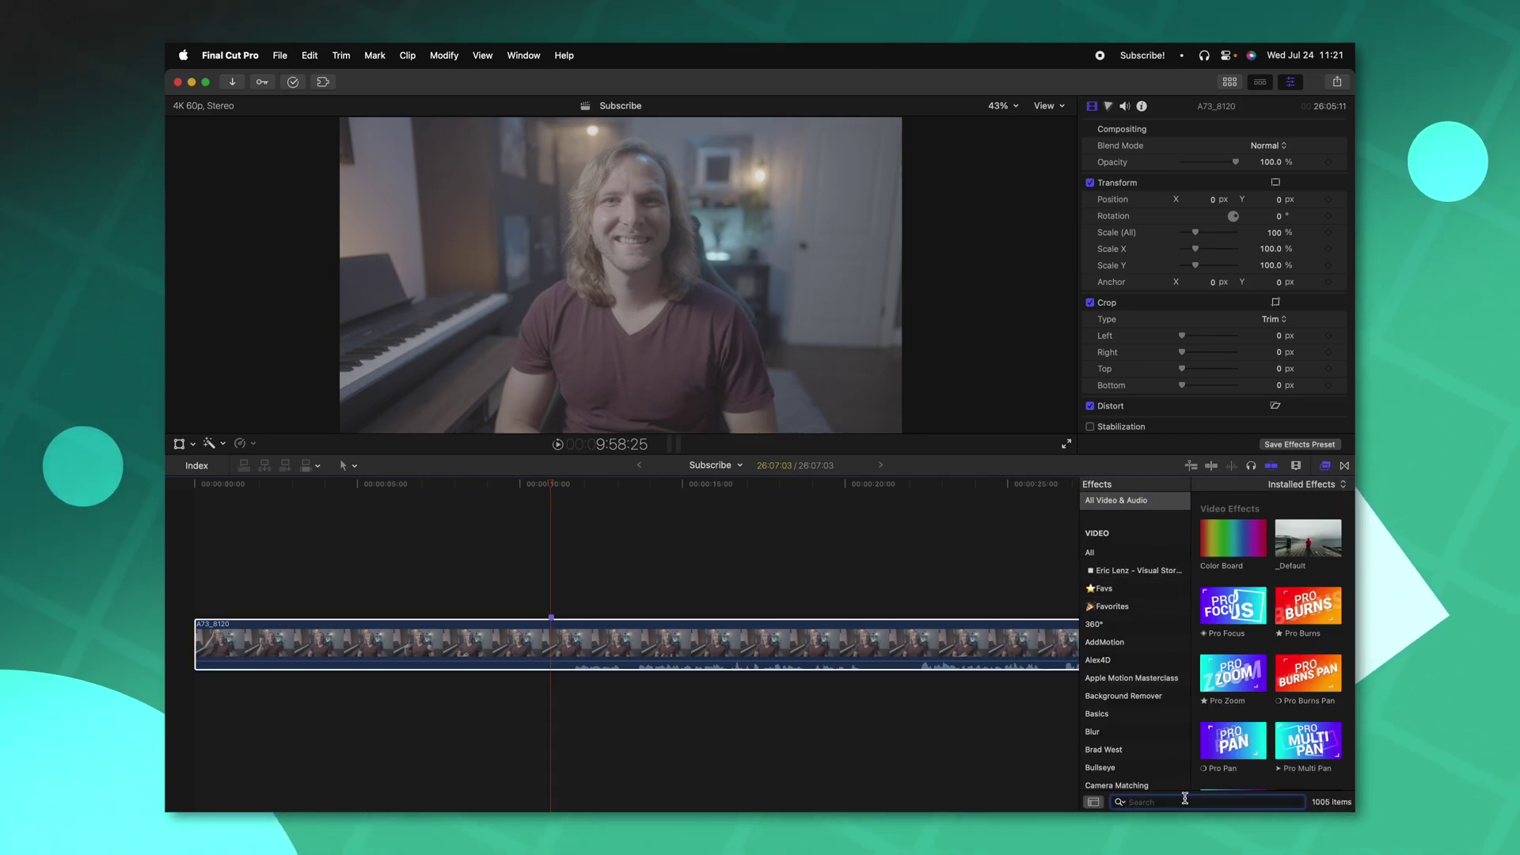
{"action": "type", "text": "custom lut"}
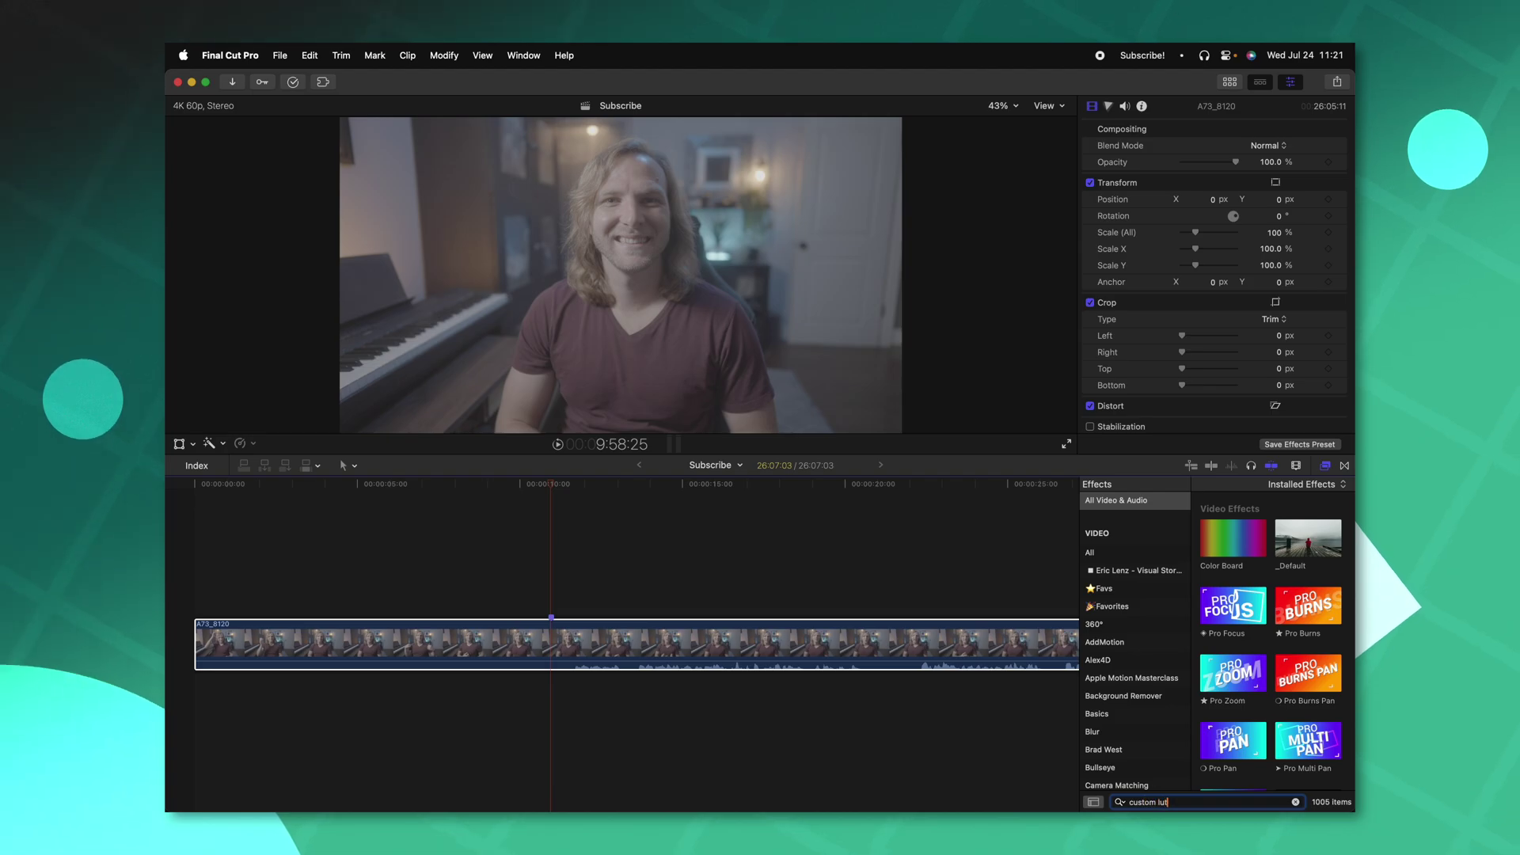
{"action": "double_click", "coordinate": [1233, 515]}
{"action": "left_click", "coordinate": [1223, 165]}
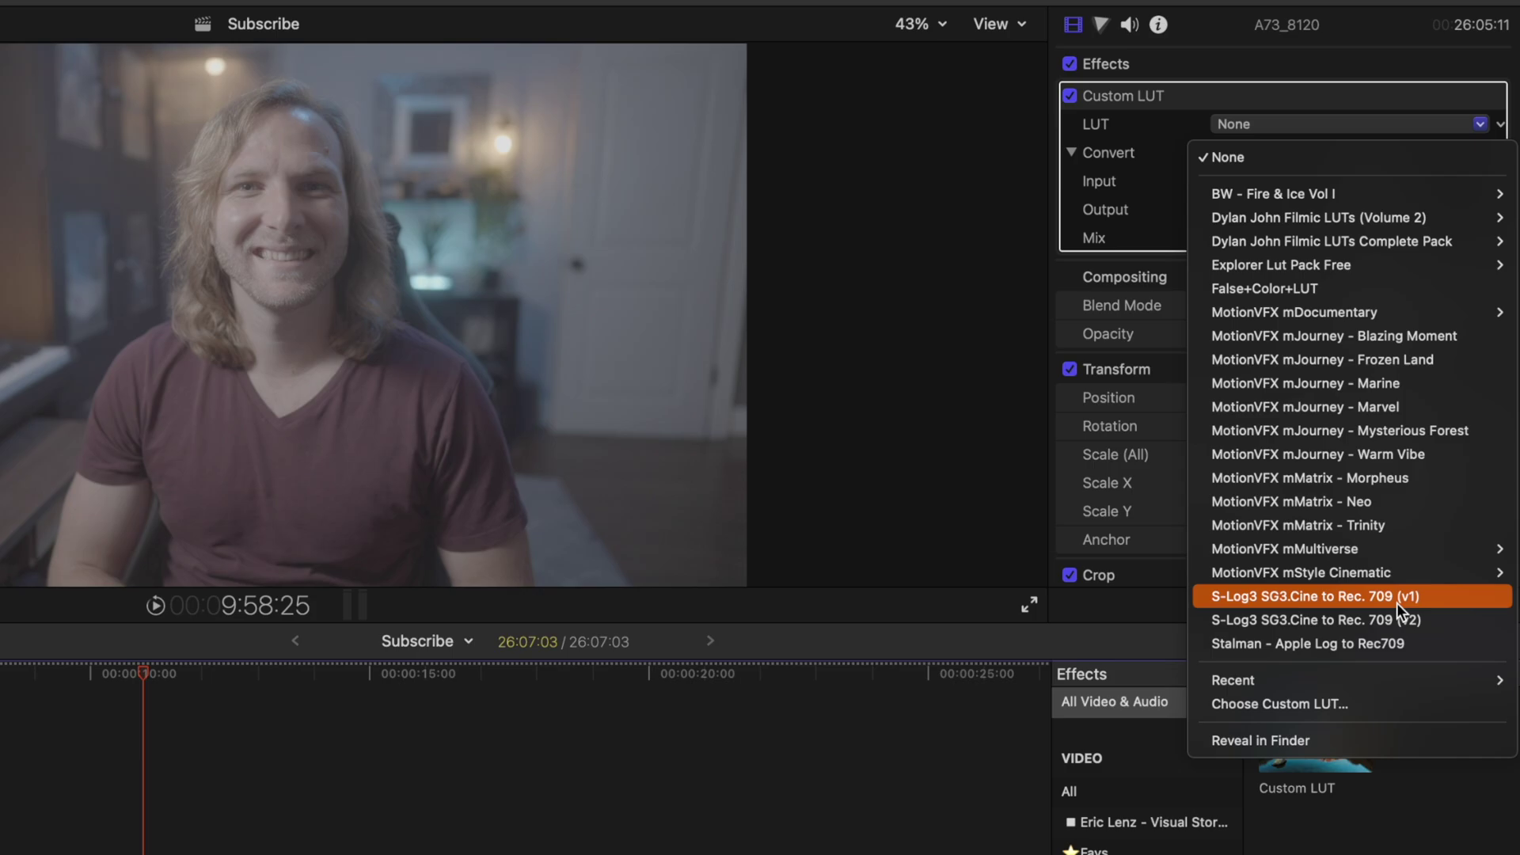
{"action": "left_click", "coordinate": [1397, 602]}
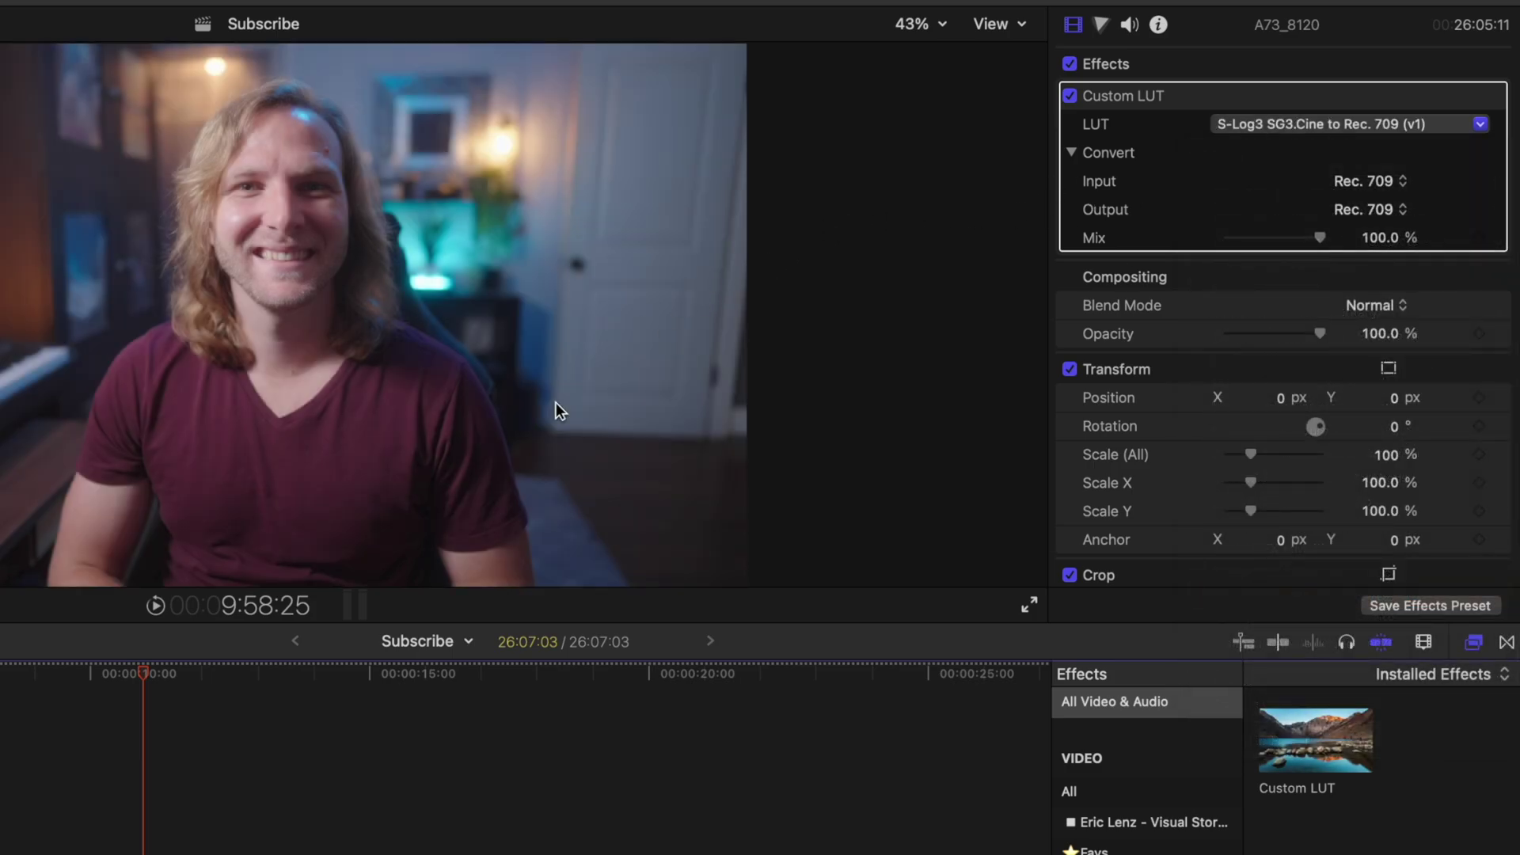
- Use the color wheels to push the clip to an extreme orange-red look, and return to its video effects settings
{"action": "key", "text": "super+6"}
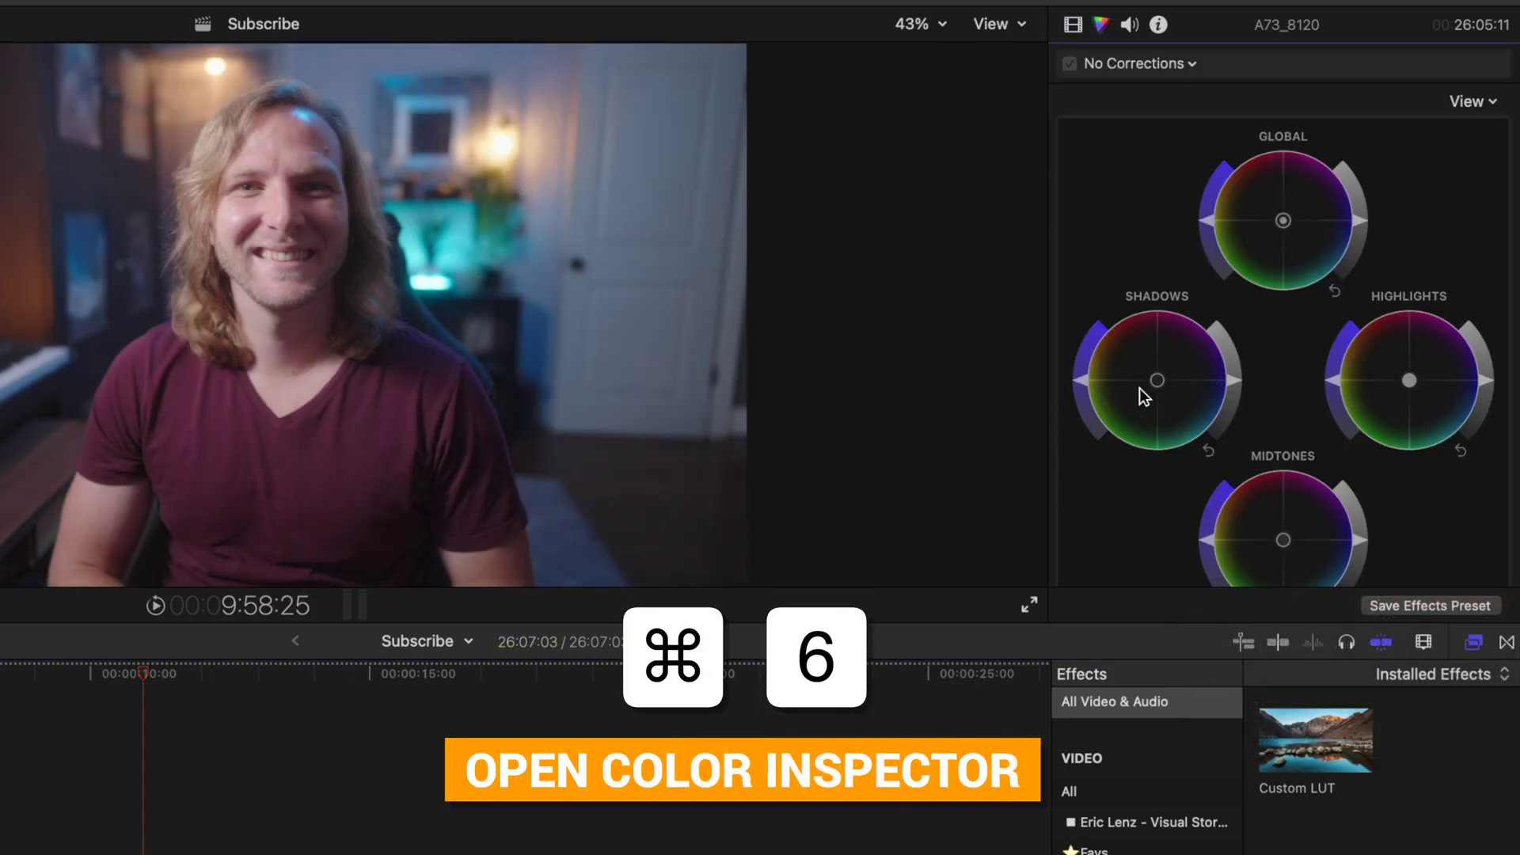
{"action": "left_click_drag", "start_coordinate": [1141, 390], "coordinate": [921, 8]}
{"action": "left_click", "coordinate": [1073, 25]}
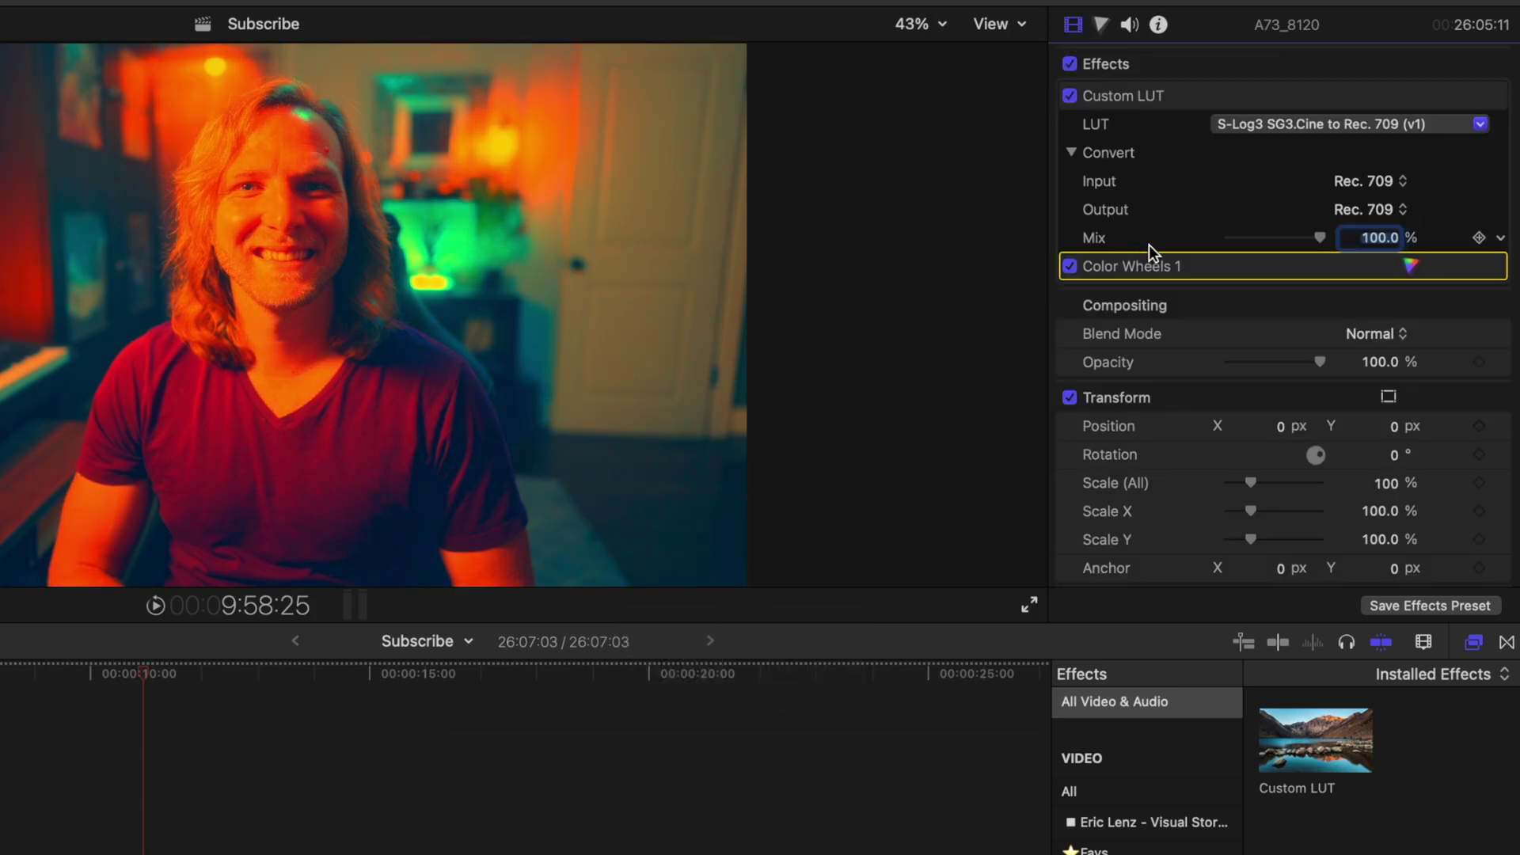
- Move the Color Wheels correction above Custom LUT in the effects order and rename it Color Destroyer
{"action": "left_click_drag", "start_coordinate": [1185, 264], "coordinate": [1205, 97]}
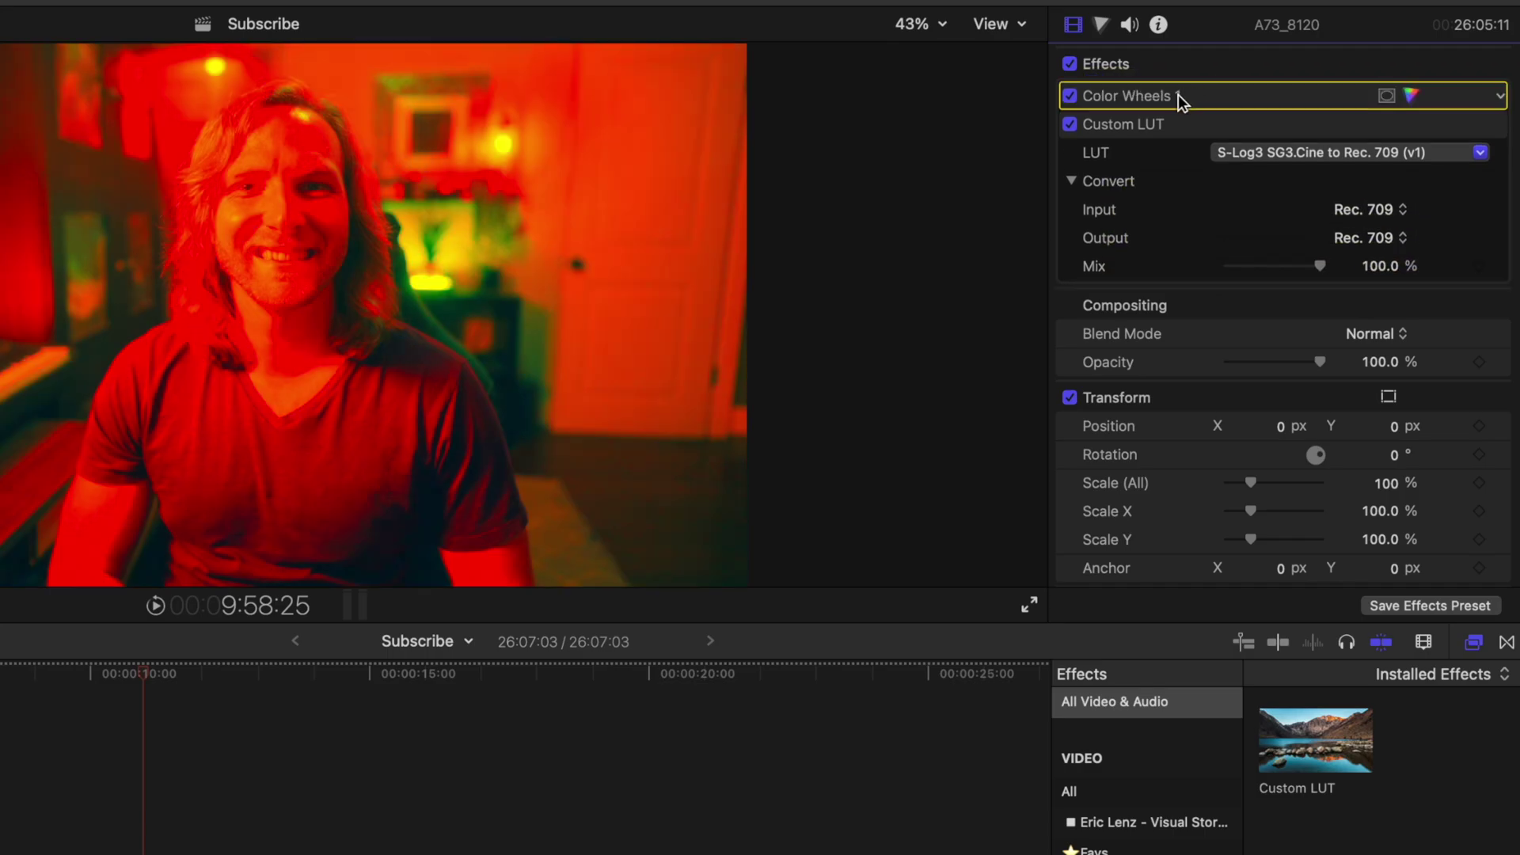
{"action": "double_click", "coordinate": [1188, 97]}
{"action": "type", "text": "Co"}
- Start a video effects preset from the clip's Color Destroyer and Custom LUT effects, naming it Favorite Color Grade
{"action": "left_click", "coordinate": [1387, 607]}
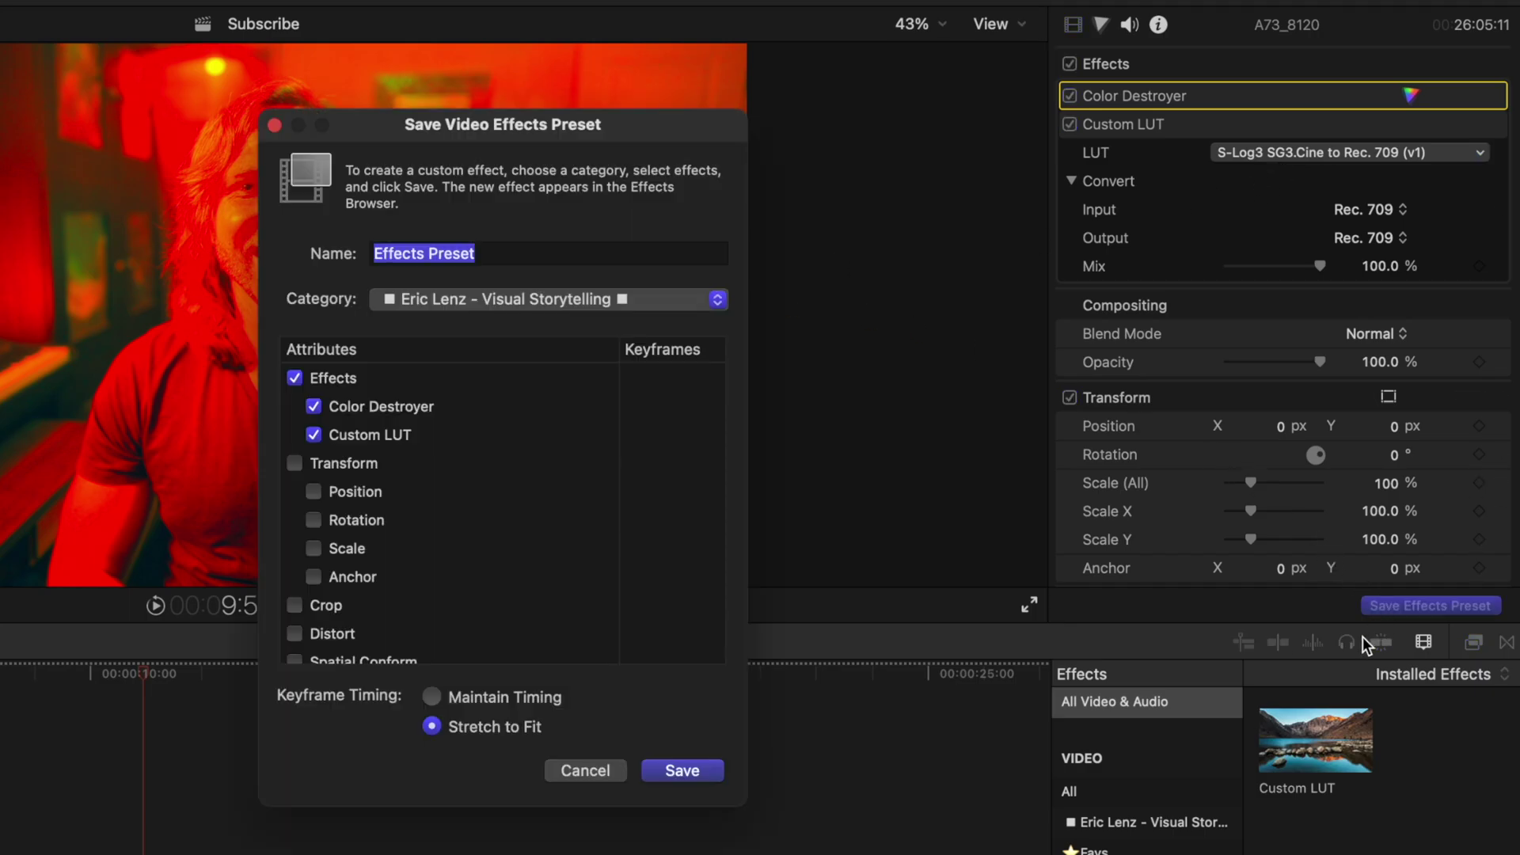
{"action": "left_click", "coordinate": [517, 255]}
{"action": "triple_click", "coordinate": [517, 255]}
{"action": "type", "text": "Fav"}
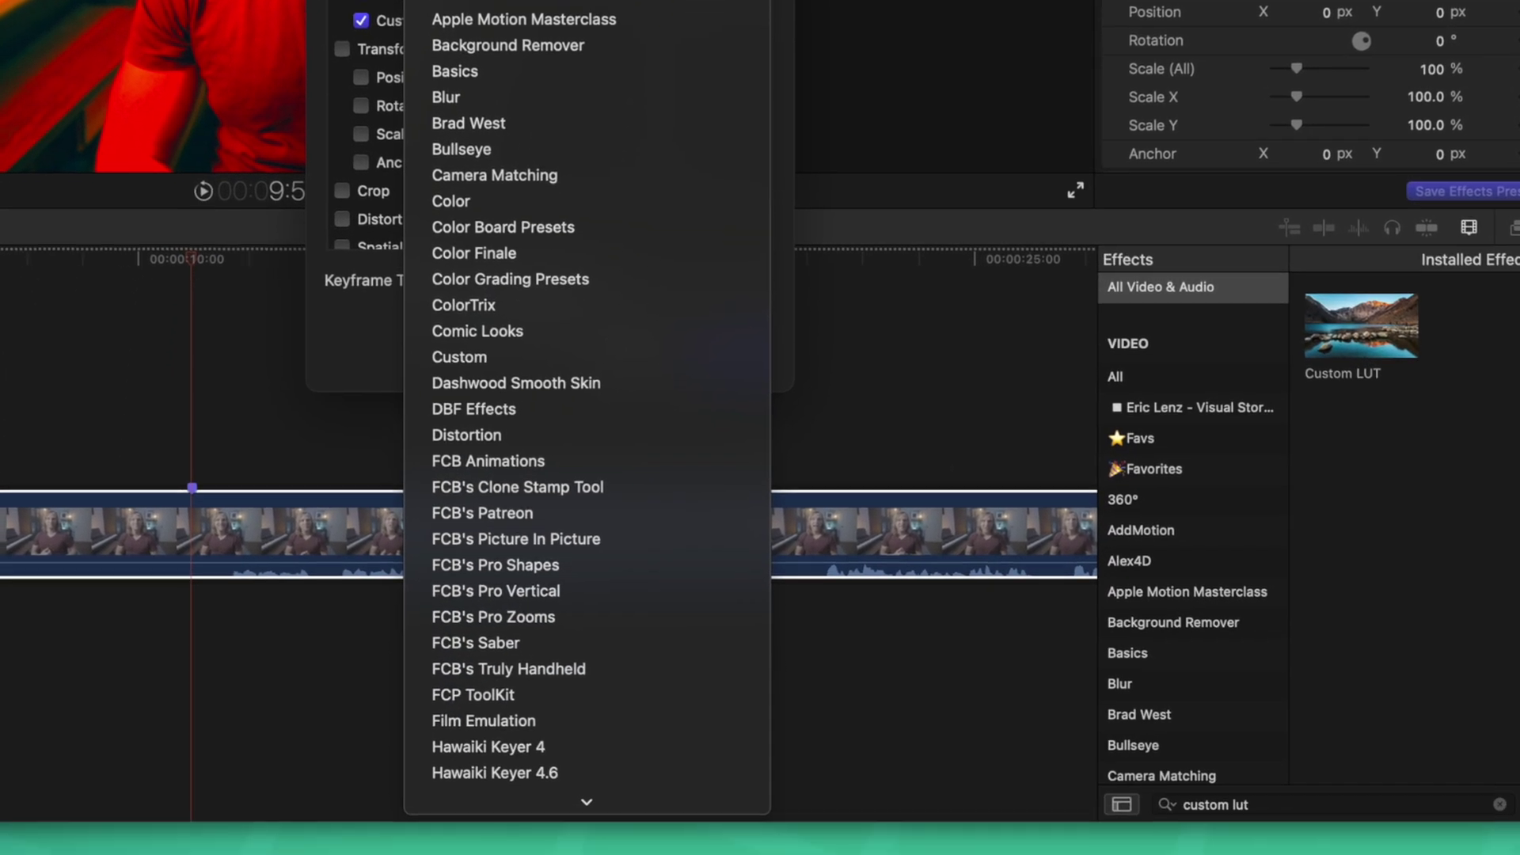
- Create a new effects category named ◈Favorites for the preset and save the preset with only the effects included
{"action": "scroll", "coordinate": [532, 643], "scroll_direction": "down", "scroll_amount": 15}
{"action": "left_click", "coordinate": [661, 782]}
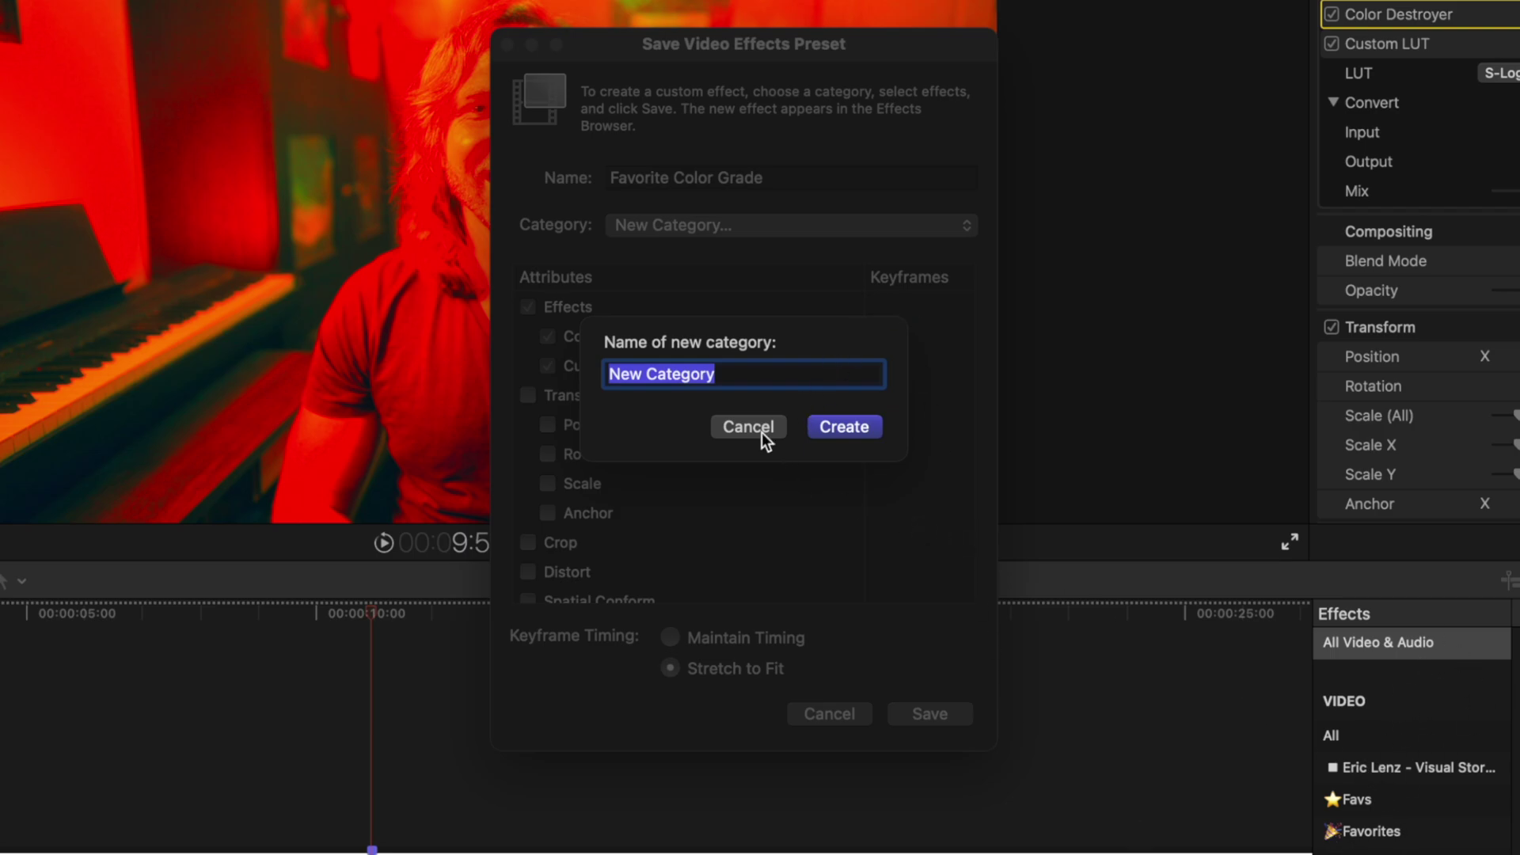
{"action": "key", "text": "ctrl+super+space"}
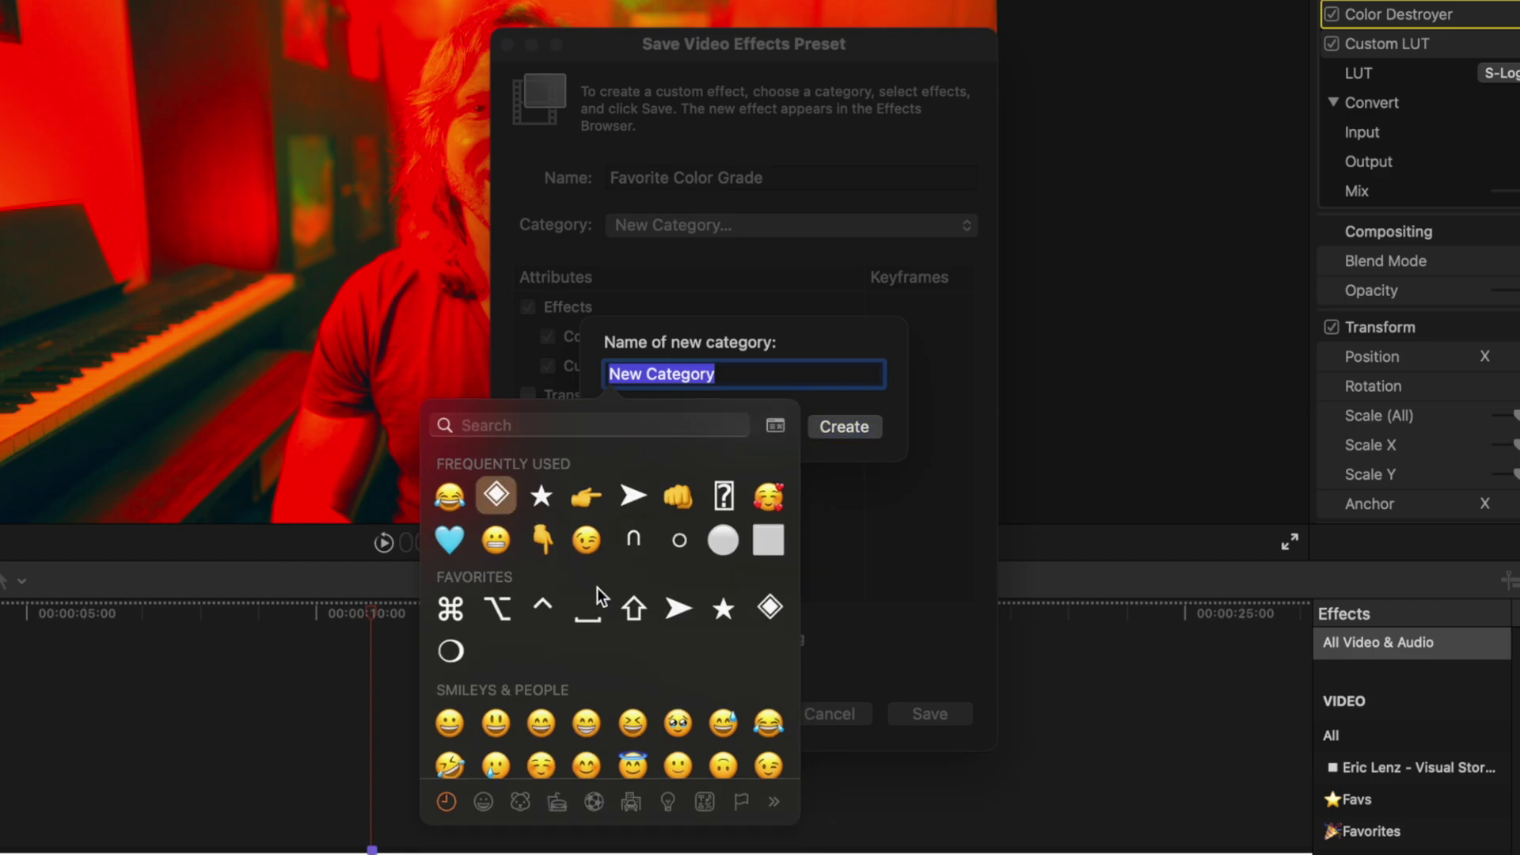
{"action": "left_click", "coordinate": [492, 499]}
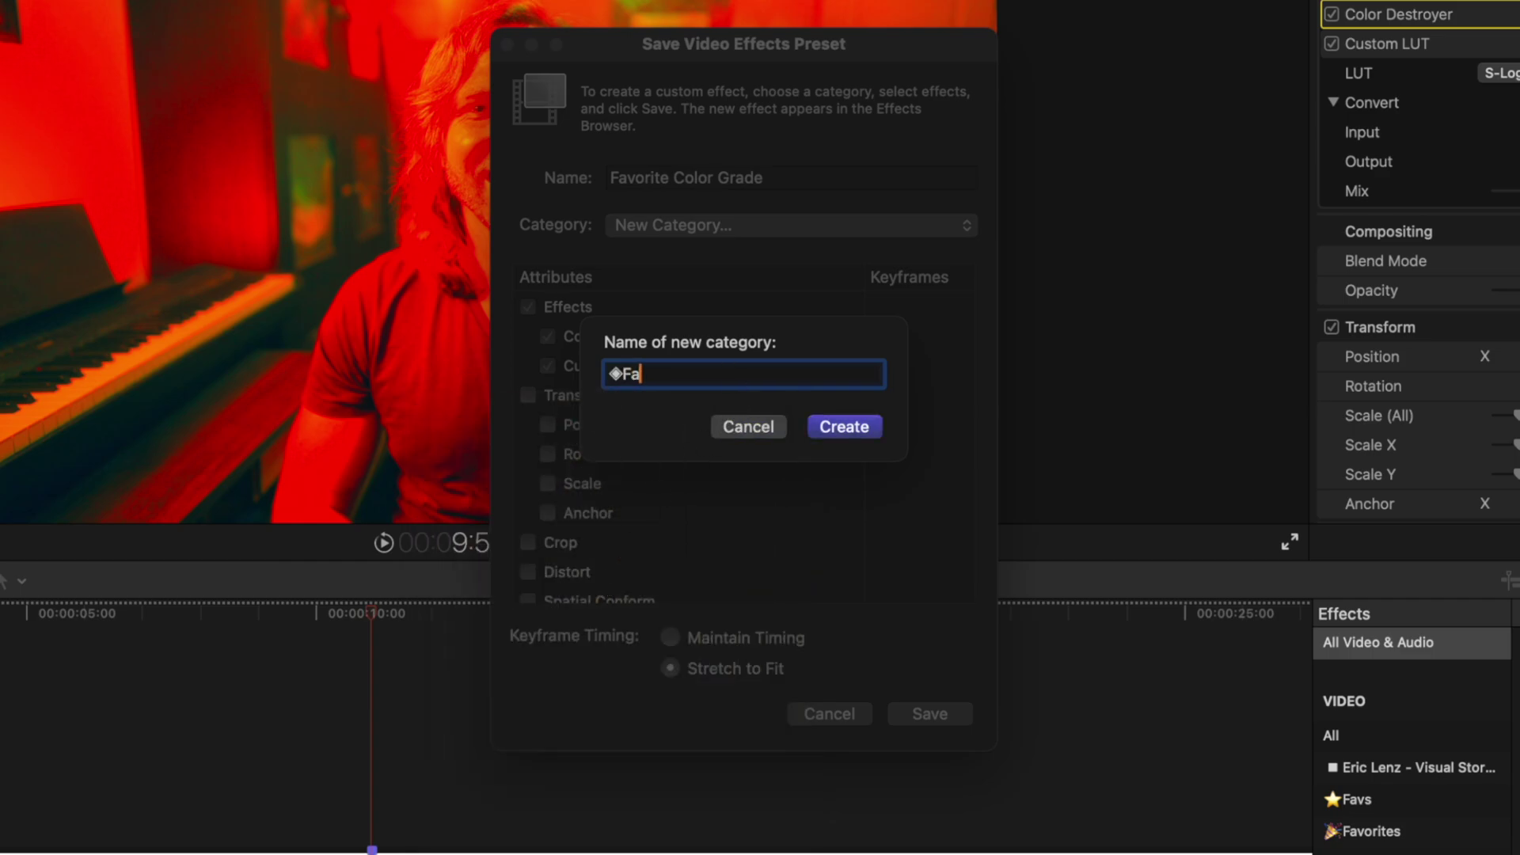
{"action": "key", "text": "Return"}
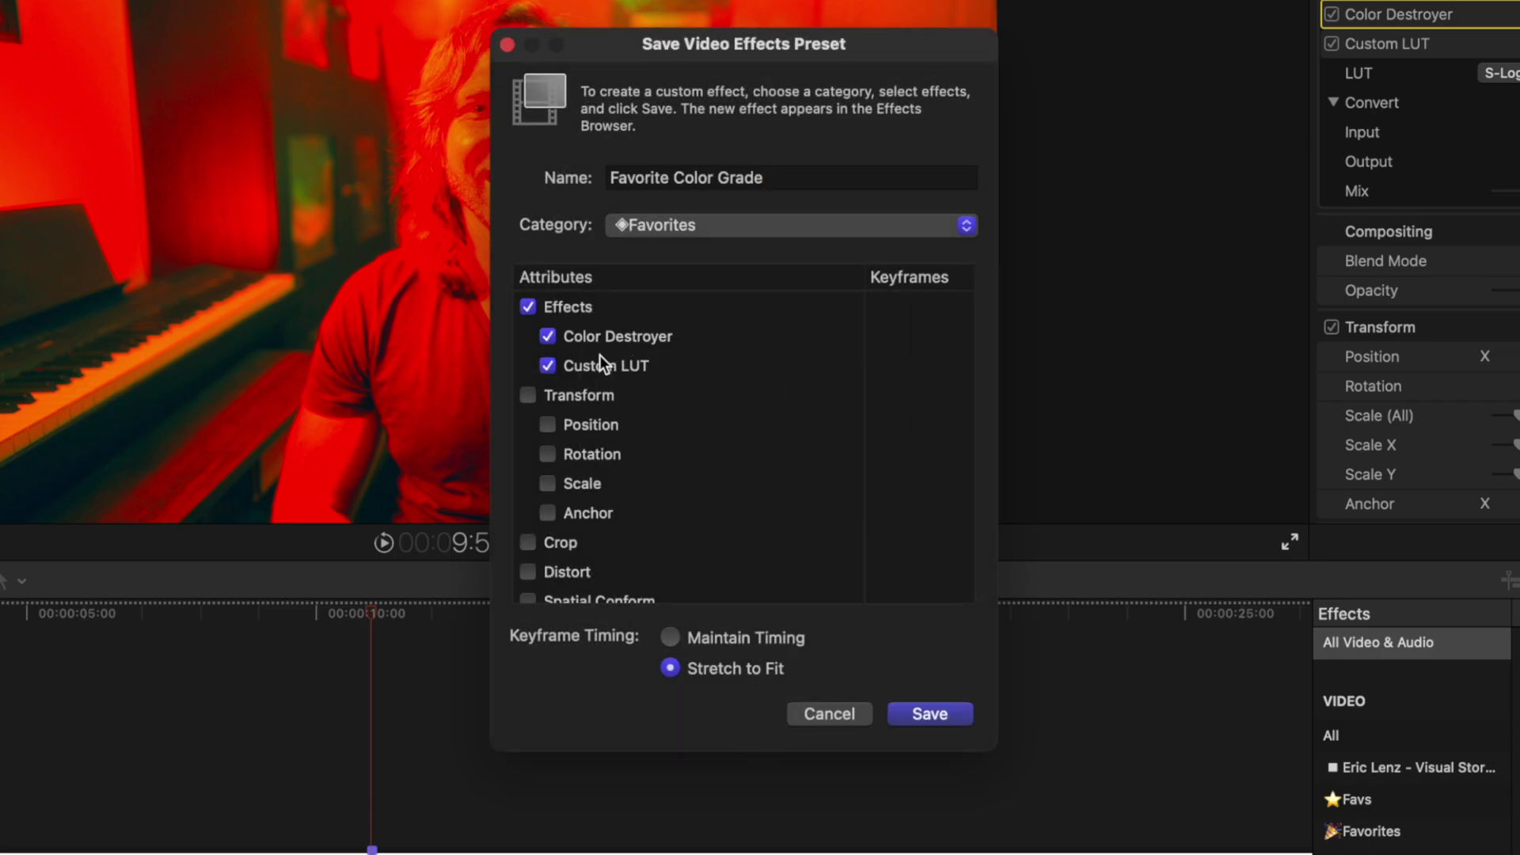
{"action": "left_click", "coordinate": [944, 712]}
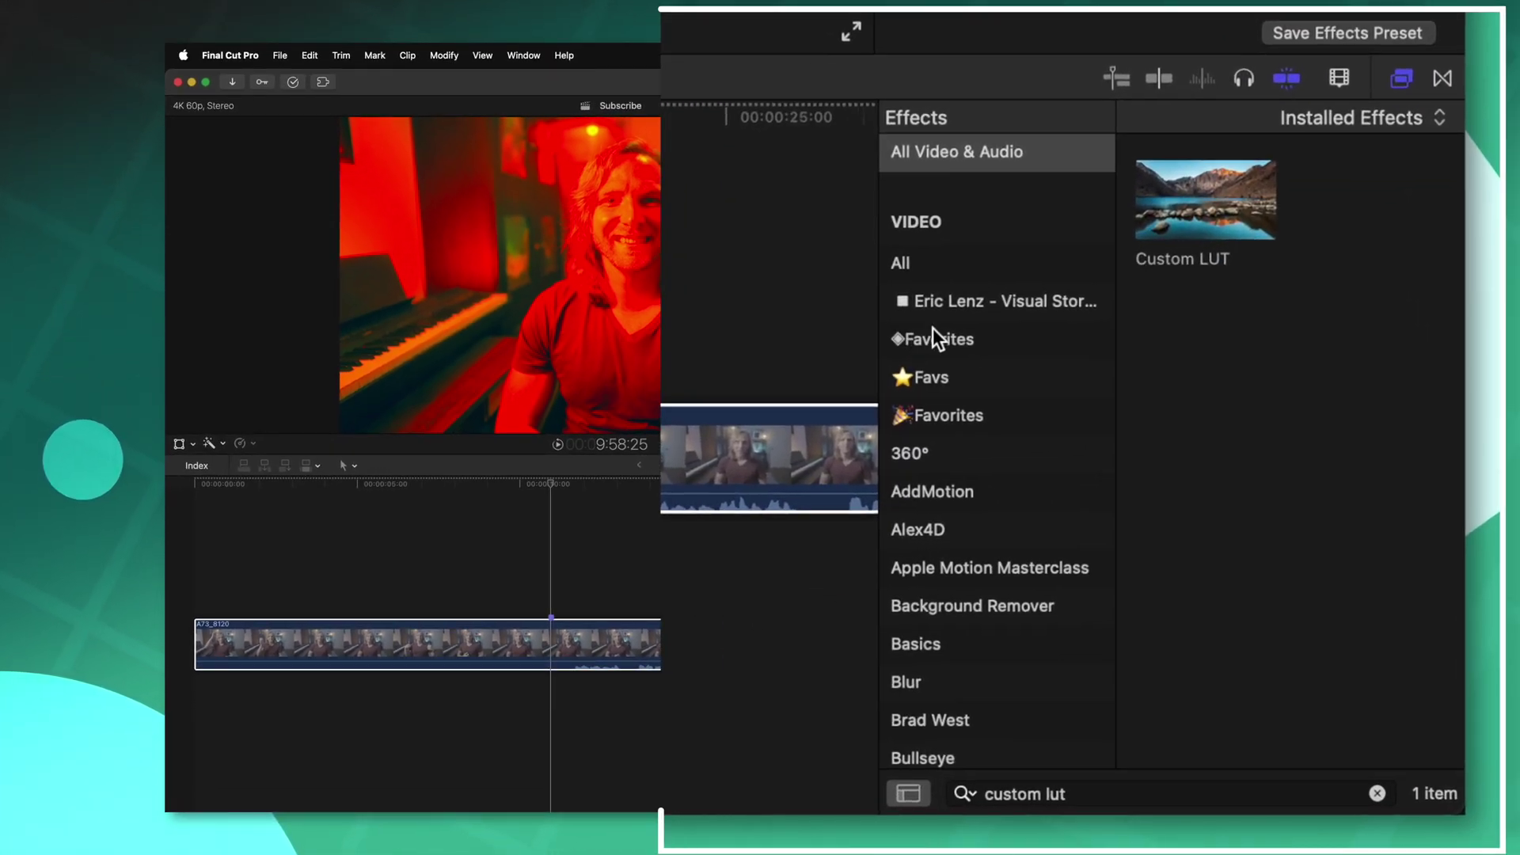
- Show the ◈Favorites effects category with the search cleared, and remove Color Destroyer and Custom LUT from the clip
{"action": "left_click", "coordinate": [1126, 589]}
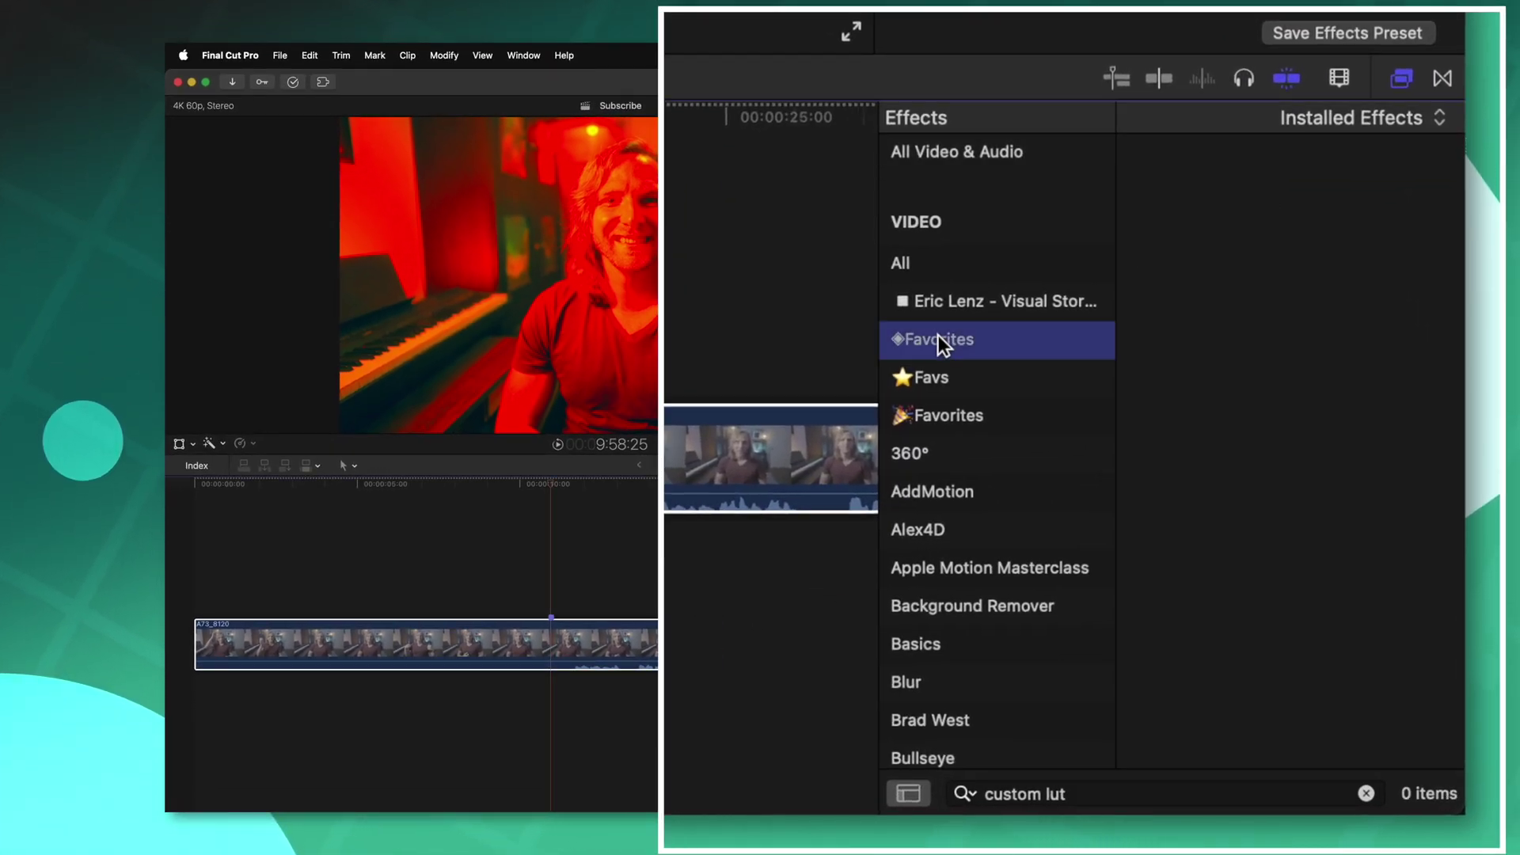
{"action": "left_click", "coordinate": [1366, 793]}
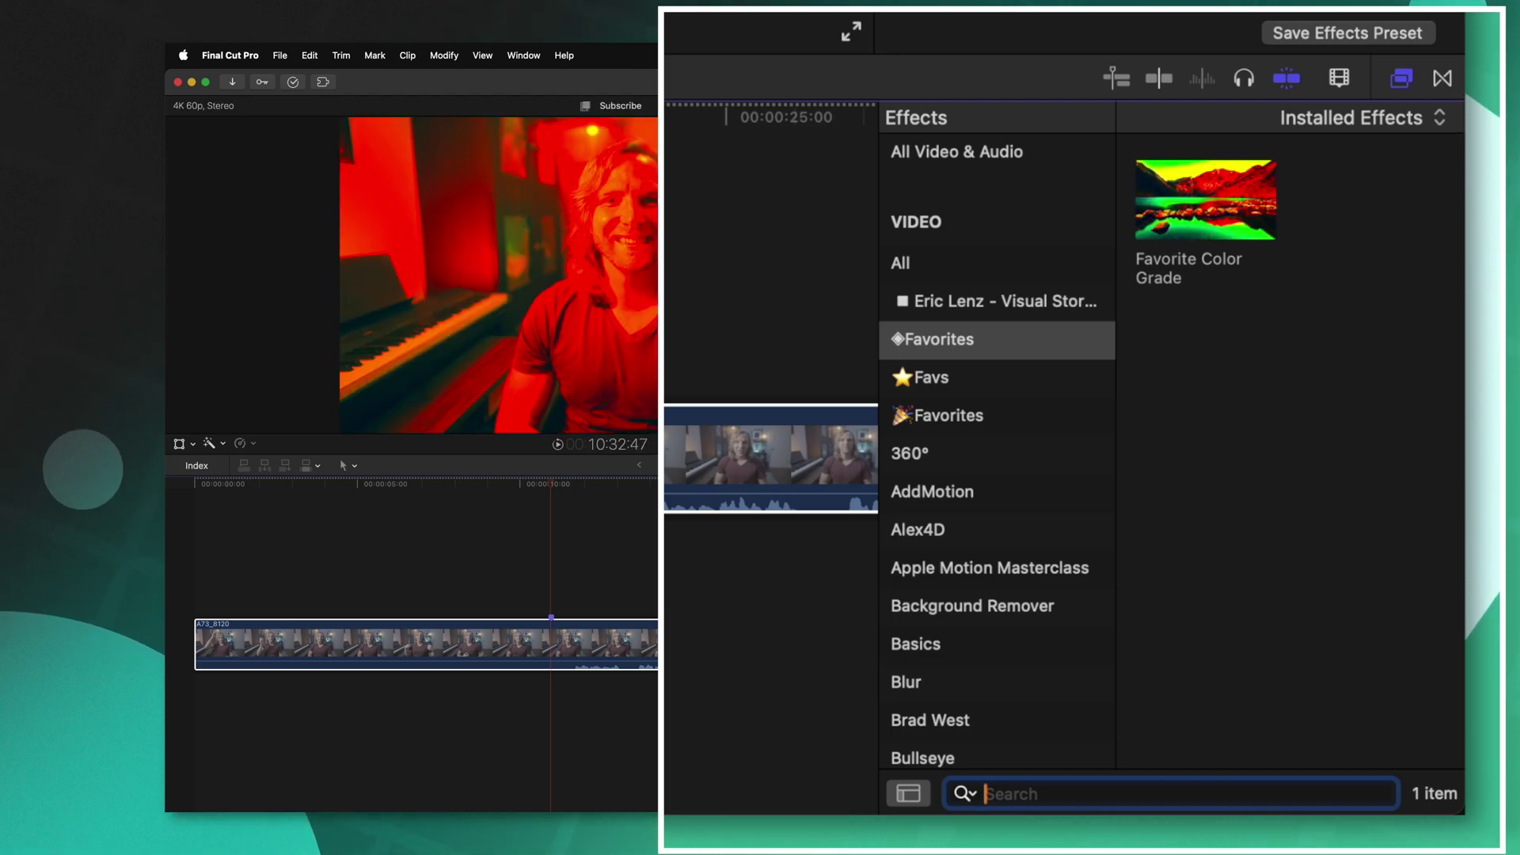
{"action": "left_click", "coordinate": [586, 645]}
{"action": "key", "text": "super+shift+x"}
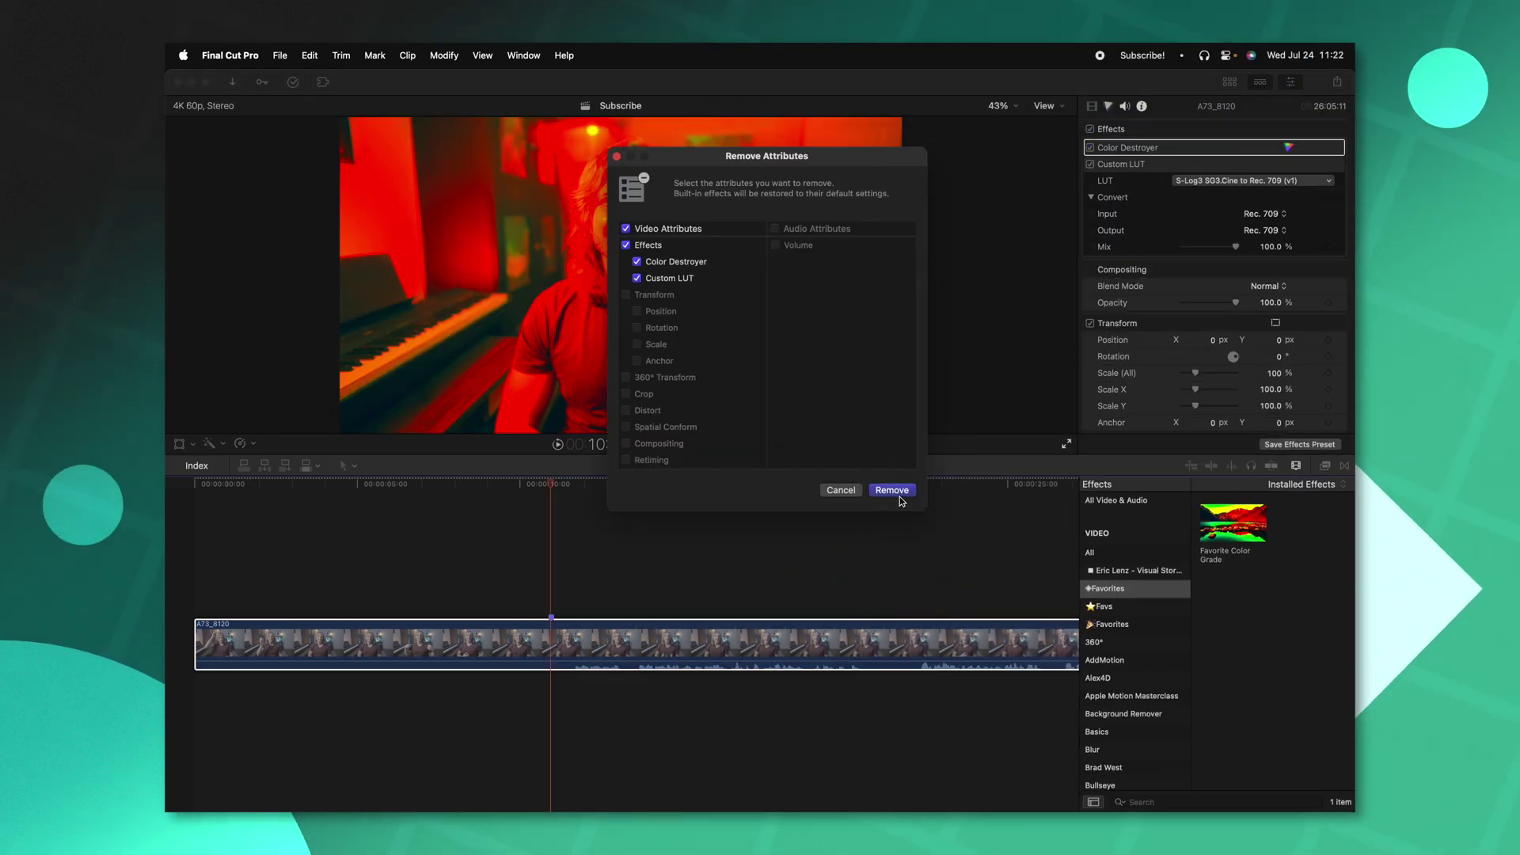
{"action": "left_click", "coordinate": [895, 490]}
- Apply the Favorite Color Grade preset to the A73_8120 clip and look at its LUT choices without changing them
{"action": "left_click_drag", "start_coordinate": [1259, 524], "coordinate": [638, 643]}
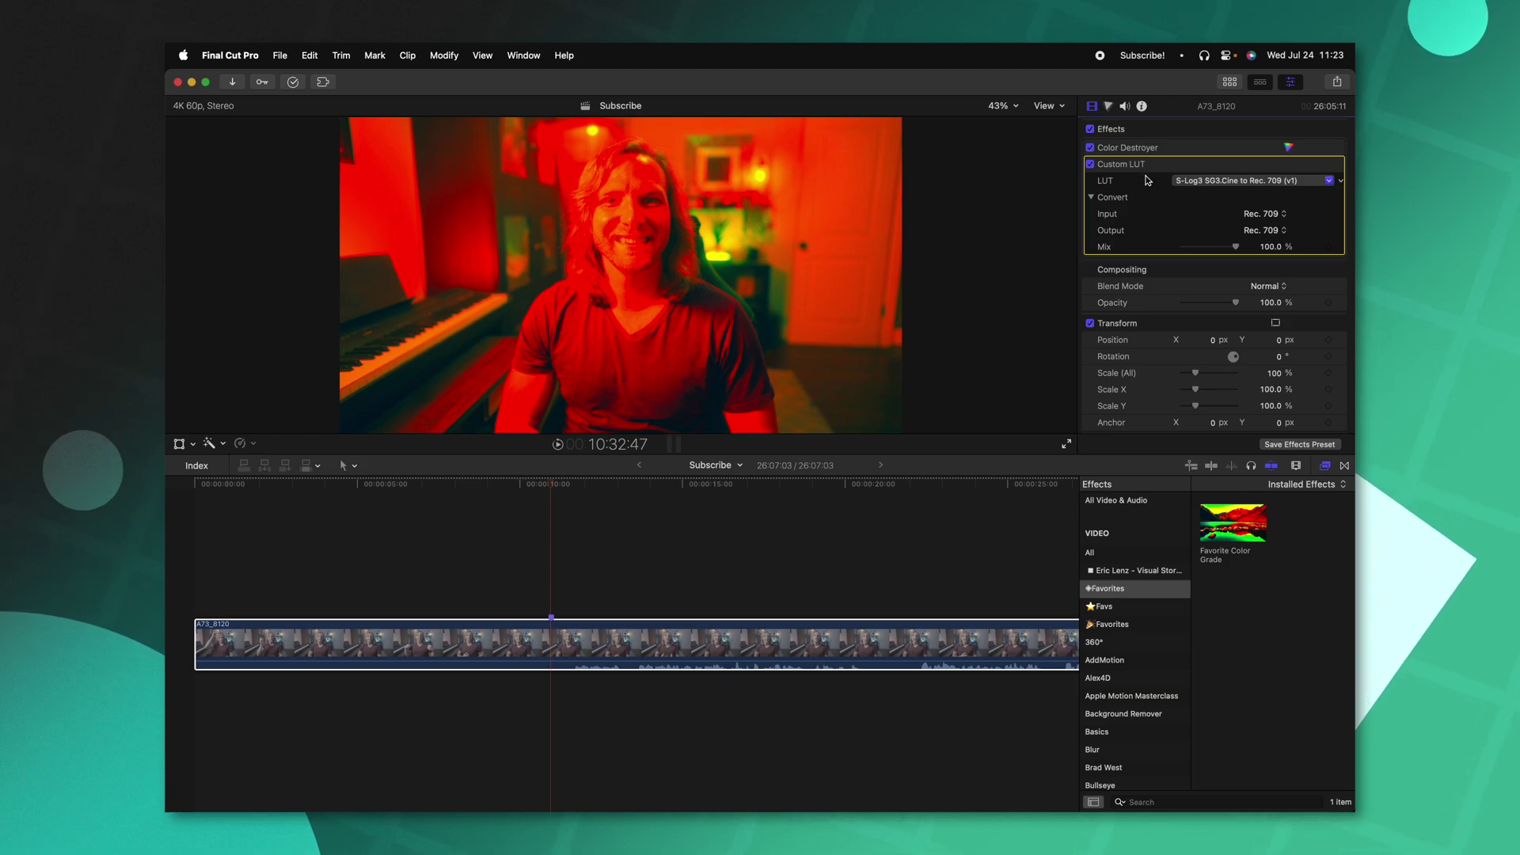
{"action": "left_click", "coordinate": [1252, 180]}
{"action": "key", "text": "Escape"}
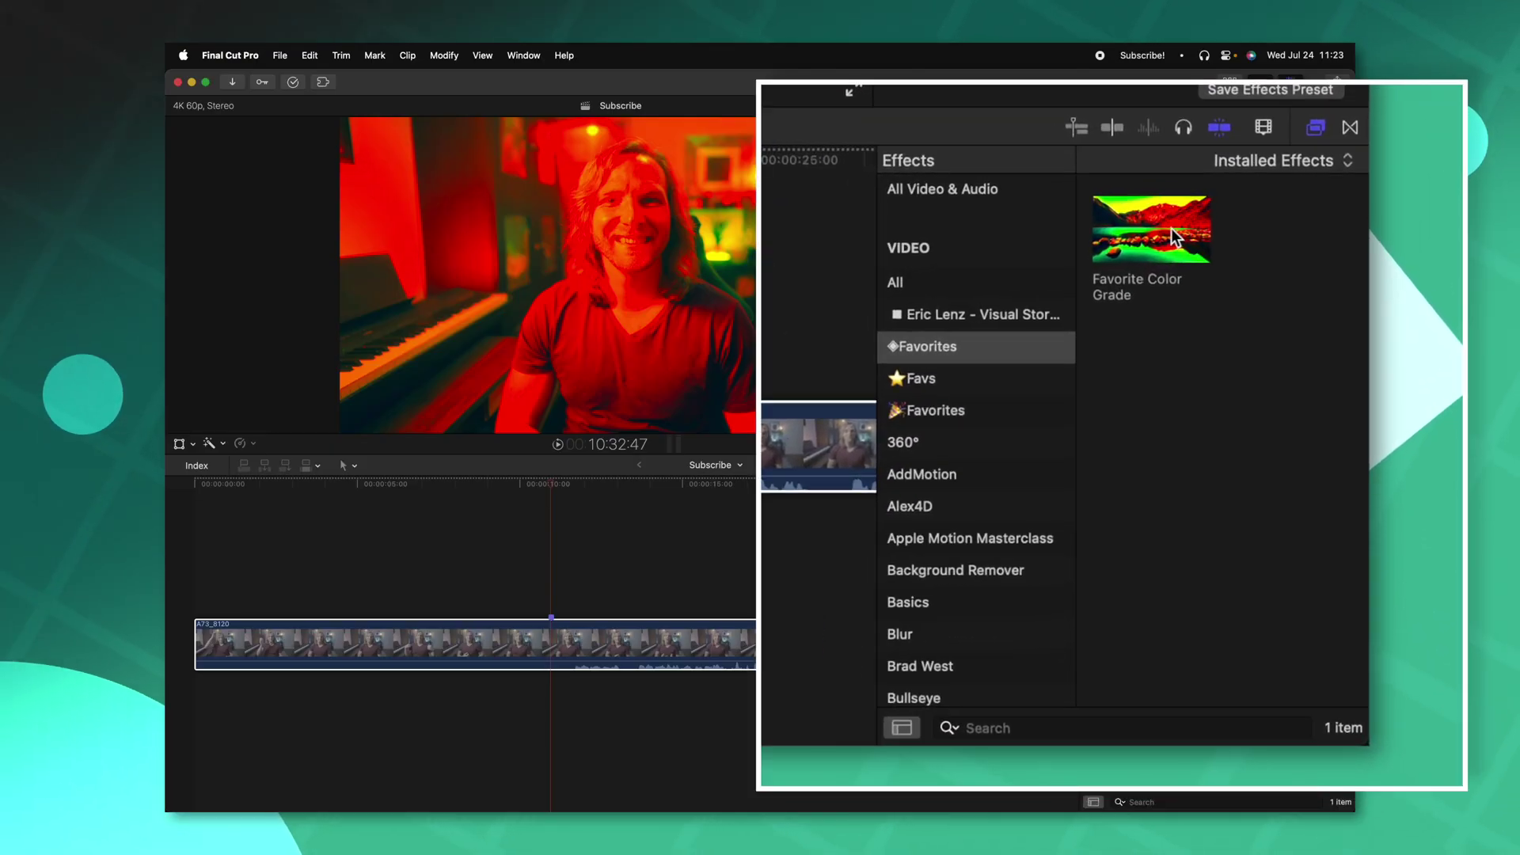
- Reveal the Favorite Color Grade preset in Finder, delete its .effectsPreset file, and refresh the ◈Favorites effects category
{"action": "right_click", "coordinate": [1261, 509]}
{"action": "left_click", "coordinate": [1125, 264]}
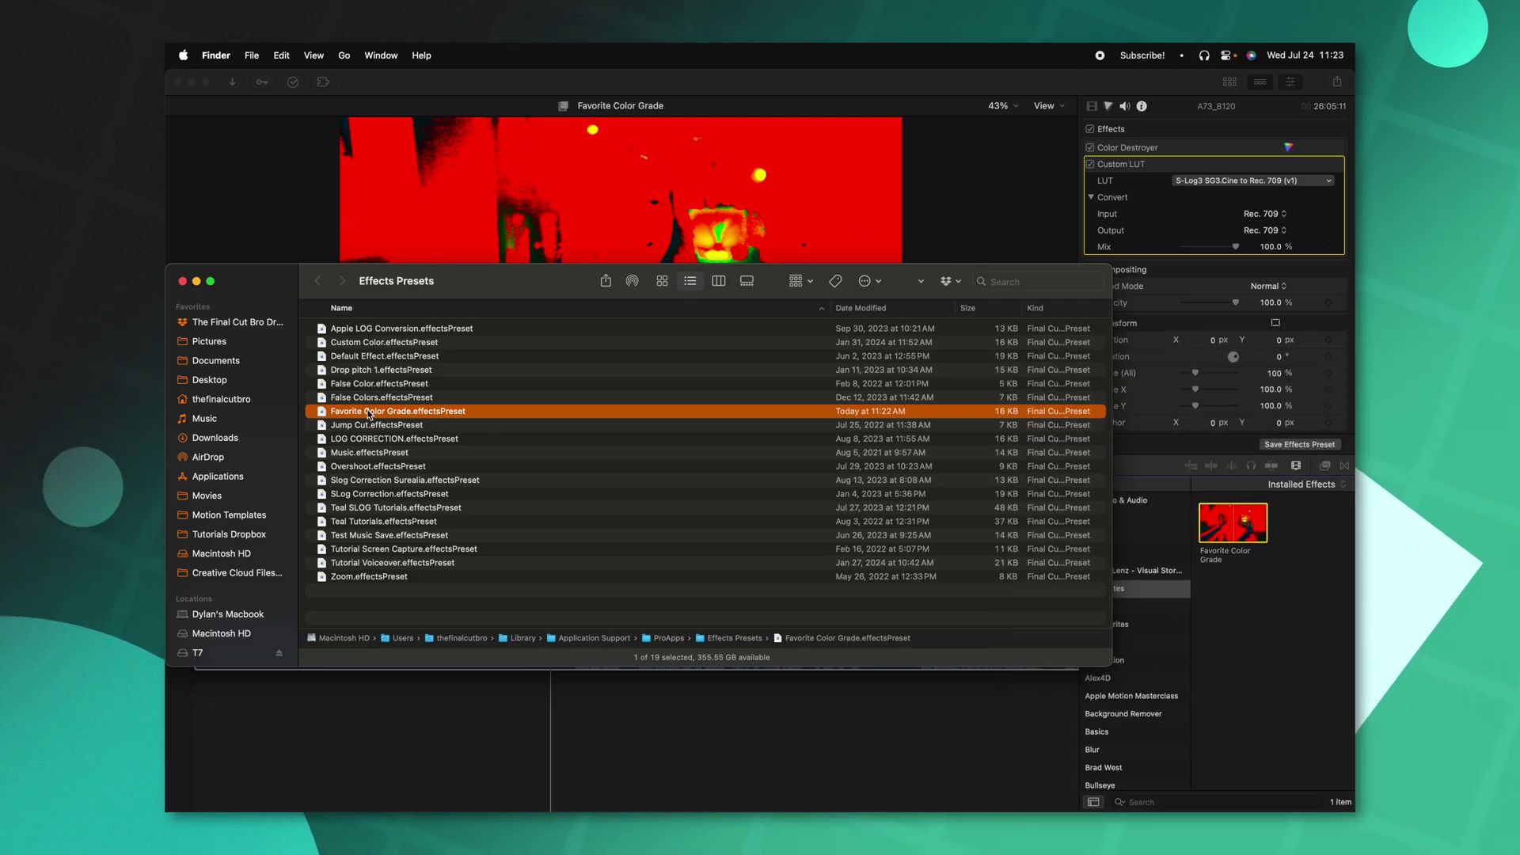
{"action": "key", "text": "super+BackSpace"}
{"action": "left_click", "coordinate": [1134, 570]}
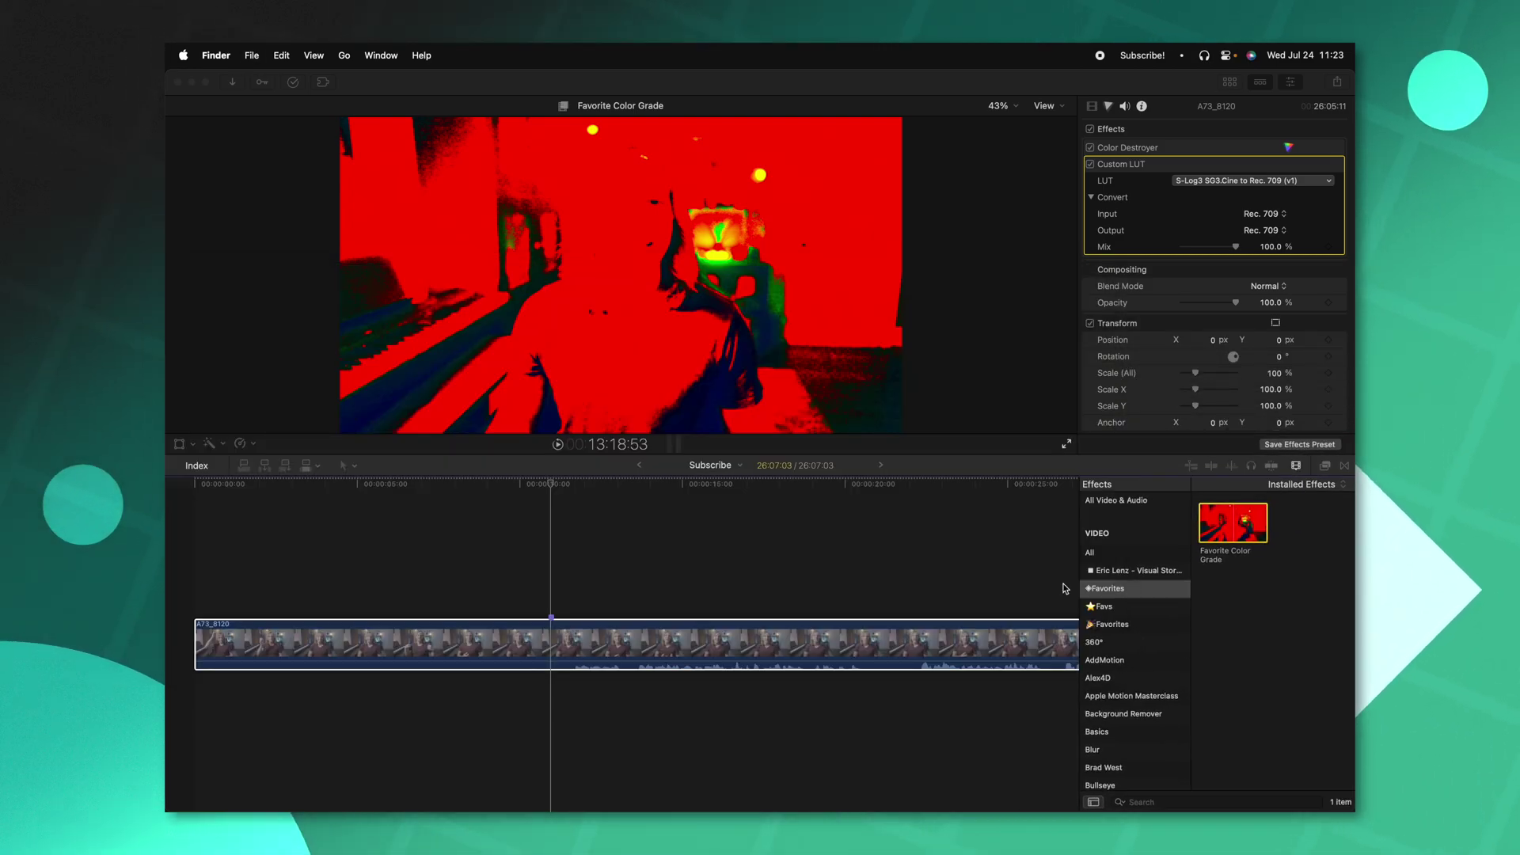
{"action": "left_click", "coordinate": [1134, 590]}
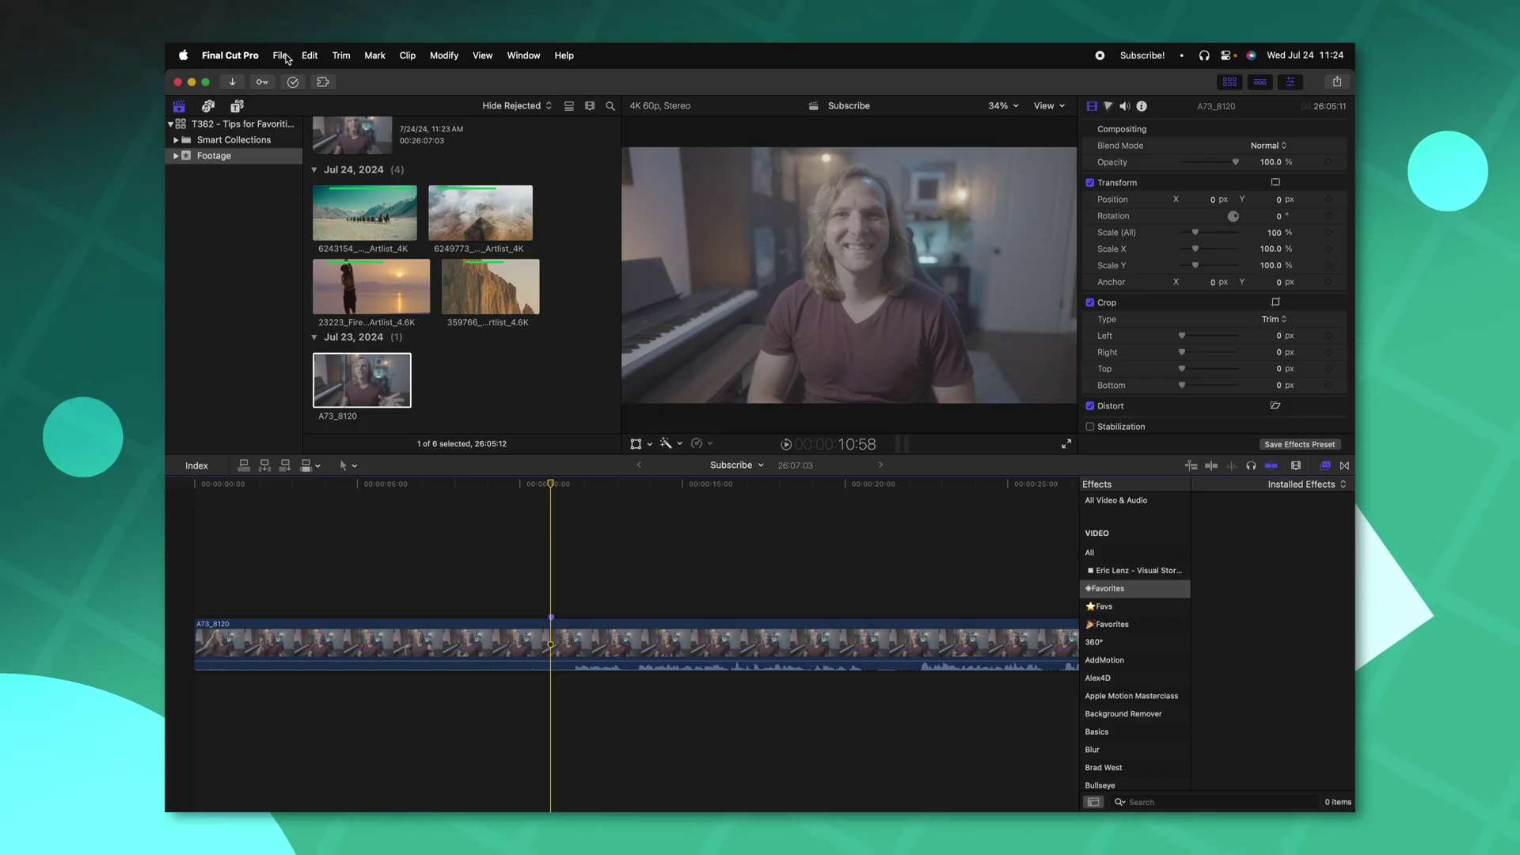
- Create a new library named Favorites Library in the Movies folder
{"action": "left_click", "coordinate": [280, 56]}
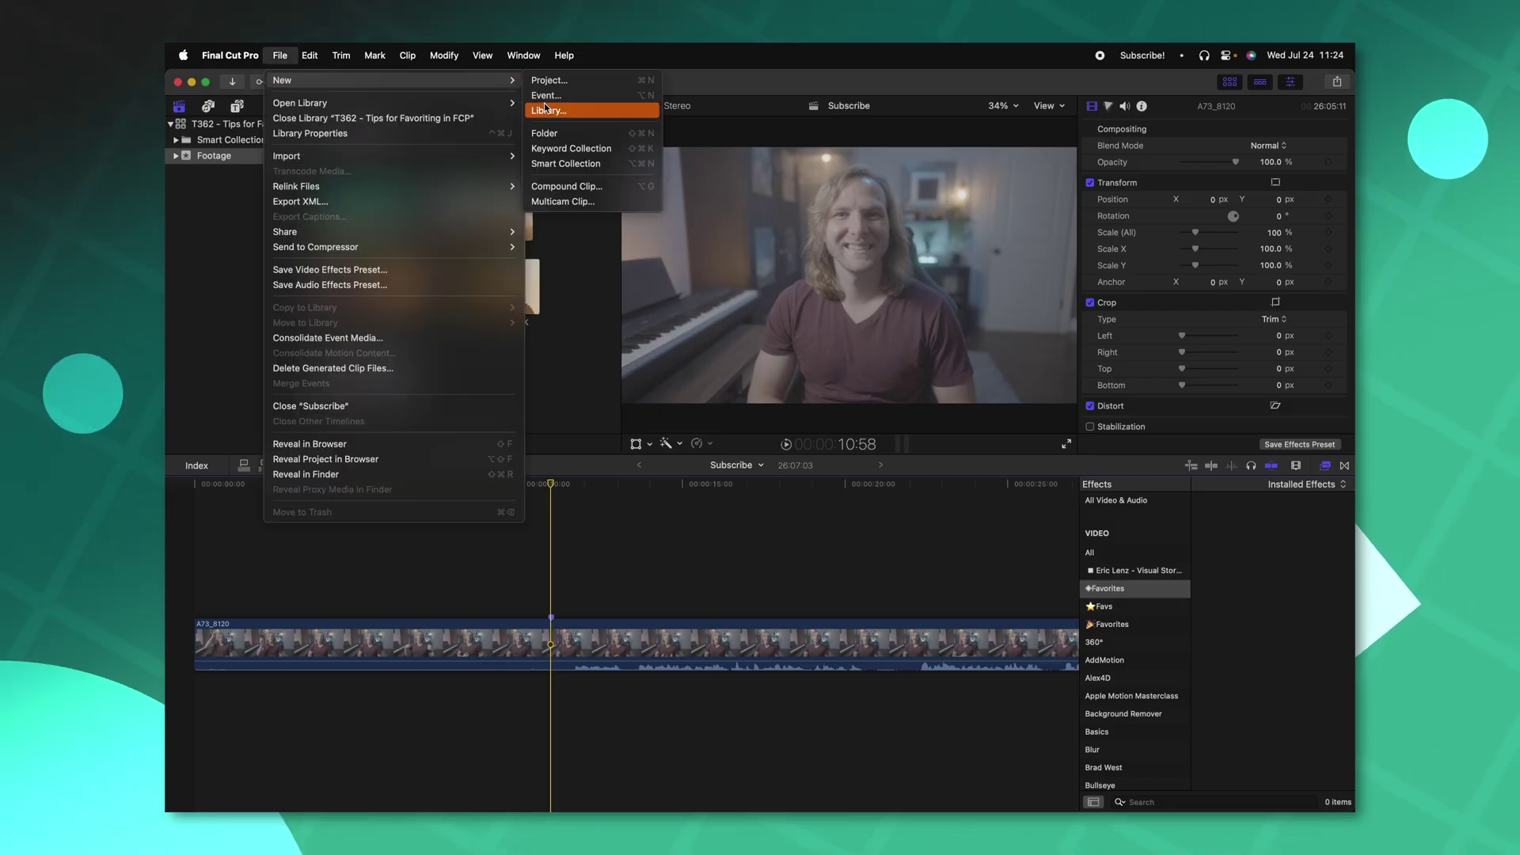
{"action": "left_click", "coordinate": [549, 110]}
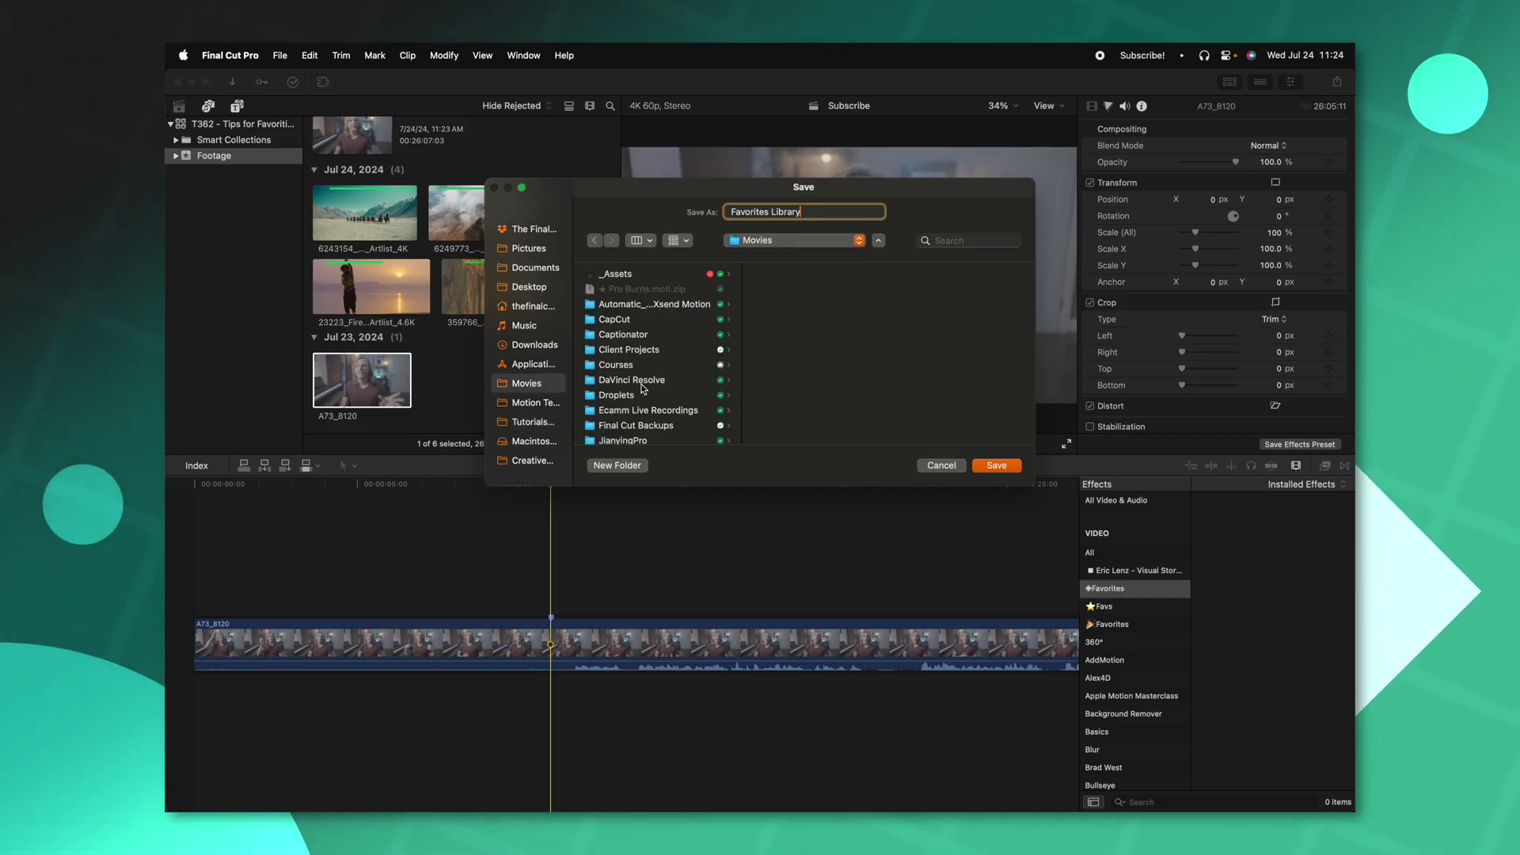
{"action": "left_click", "coordinate": [994, 465]}
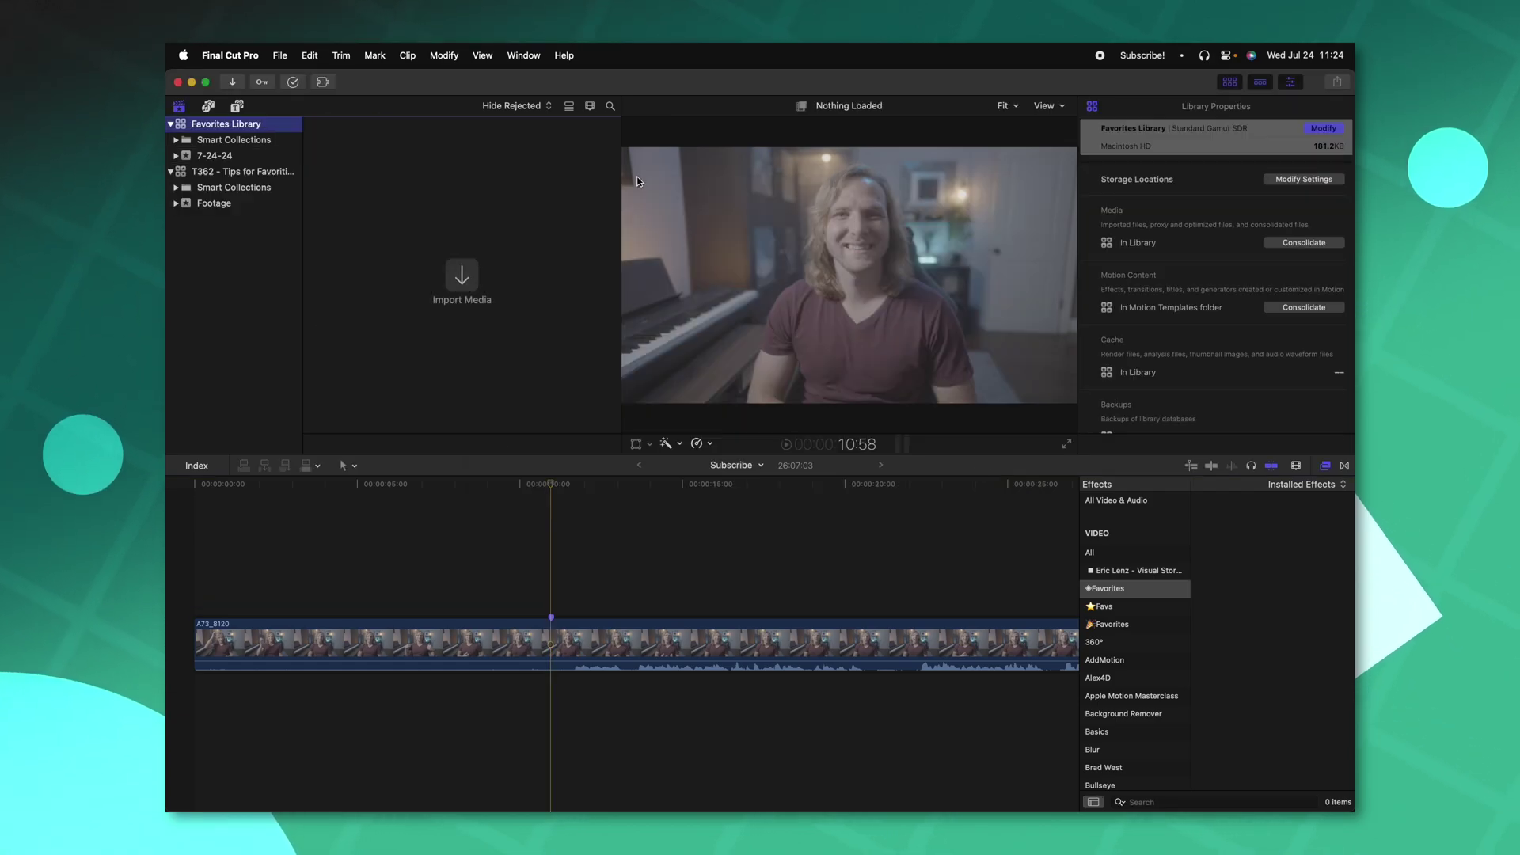
- Create a 4K 23.98p project named Favorites Project in the 7-24-24 event and open it in the timeline
{"action": "key", "text": "super+n"}
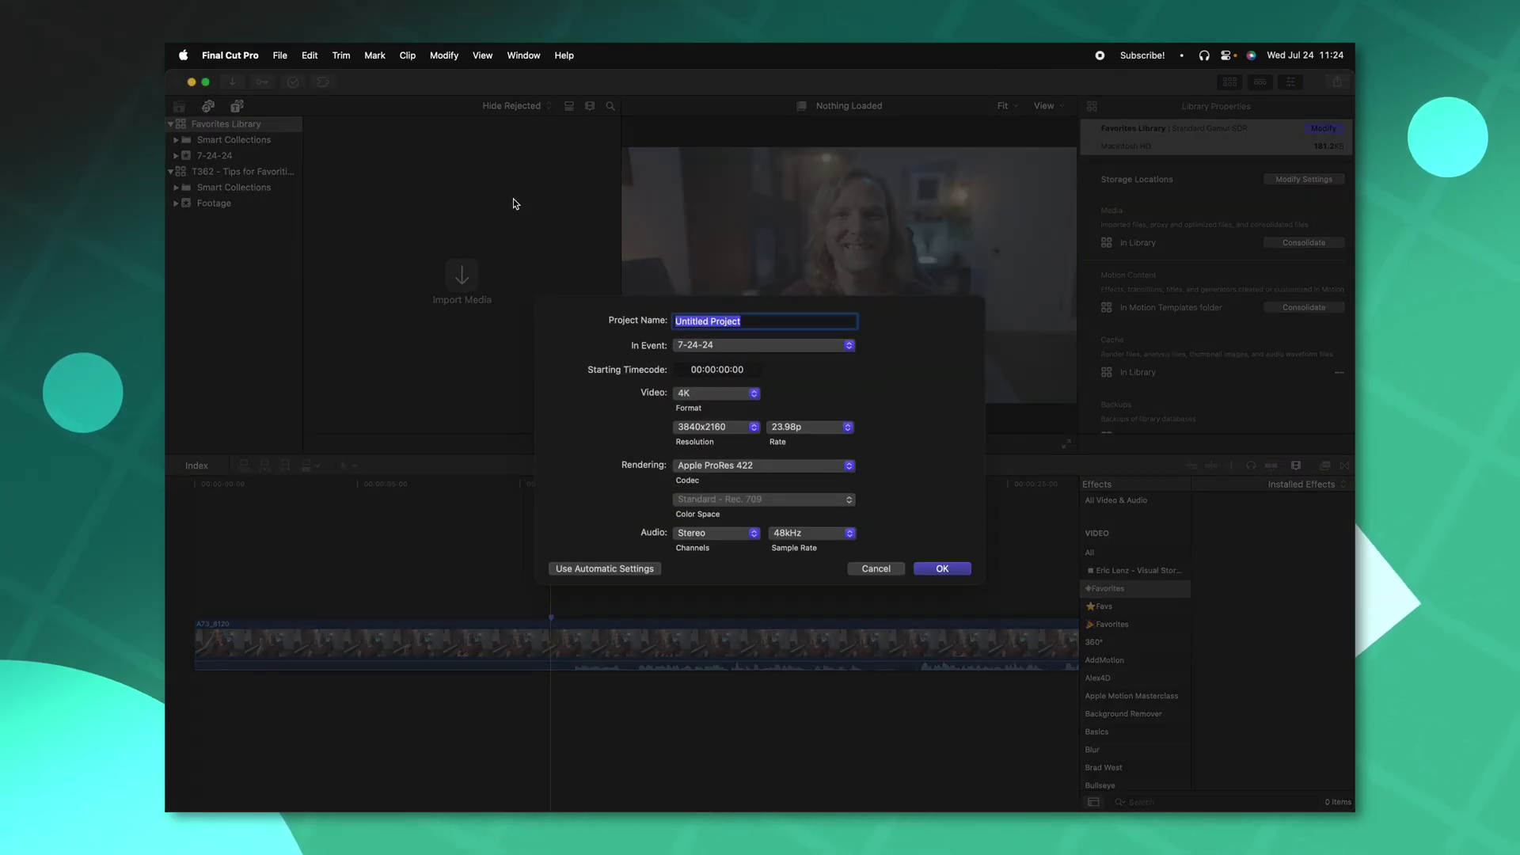
{"action": "type", "text": "Favorites Projec"}
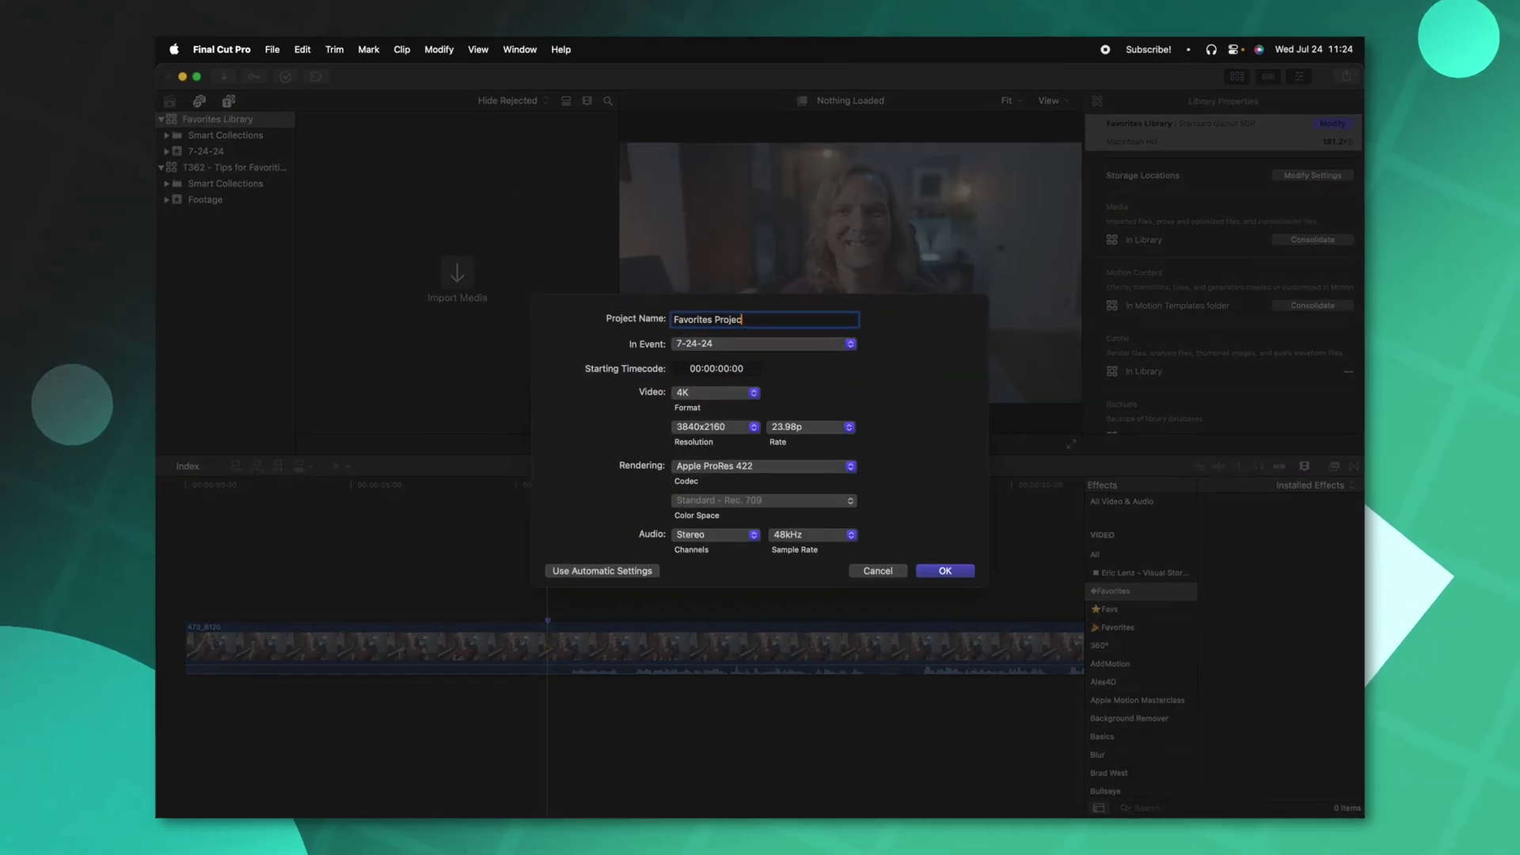
{"action": "type", "text": "t"}
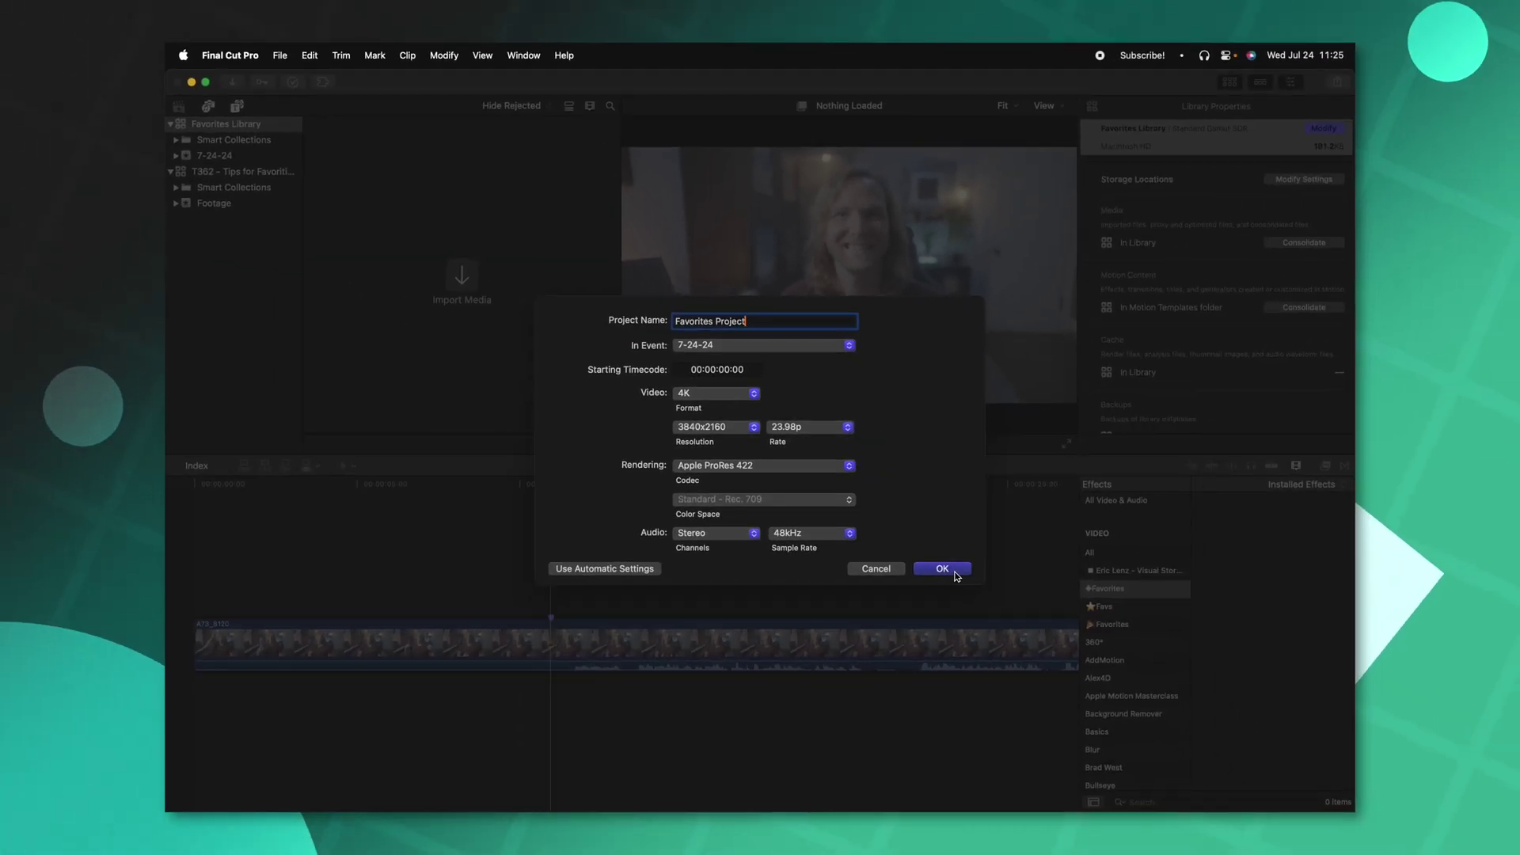
{"action": "left_click", "coordinate": [1057, 656]}
{"action": "left_click", "coordinate": [365, 184]}
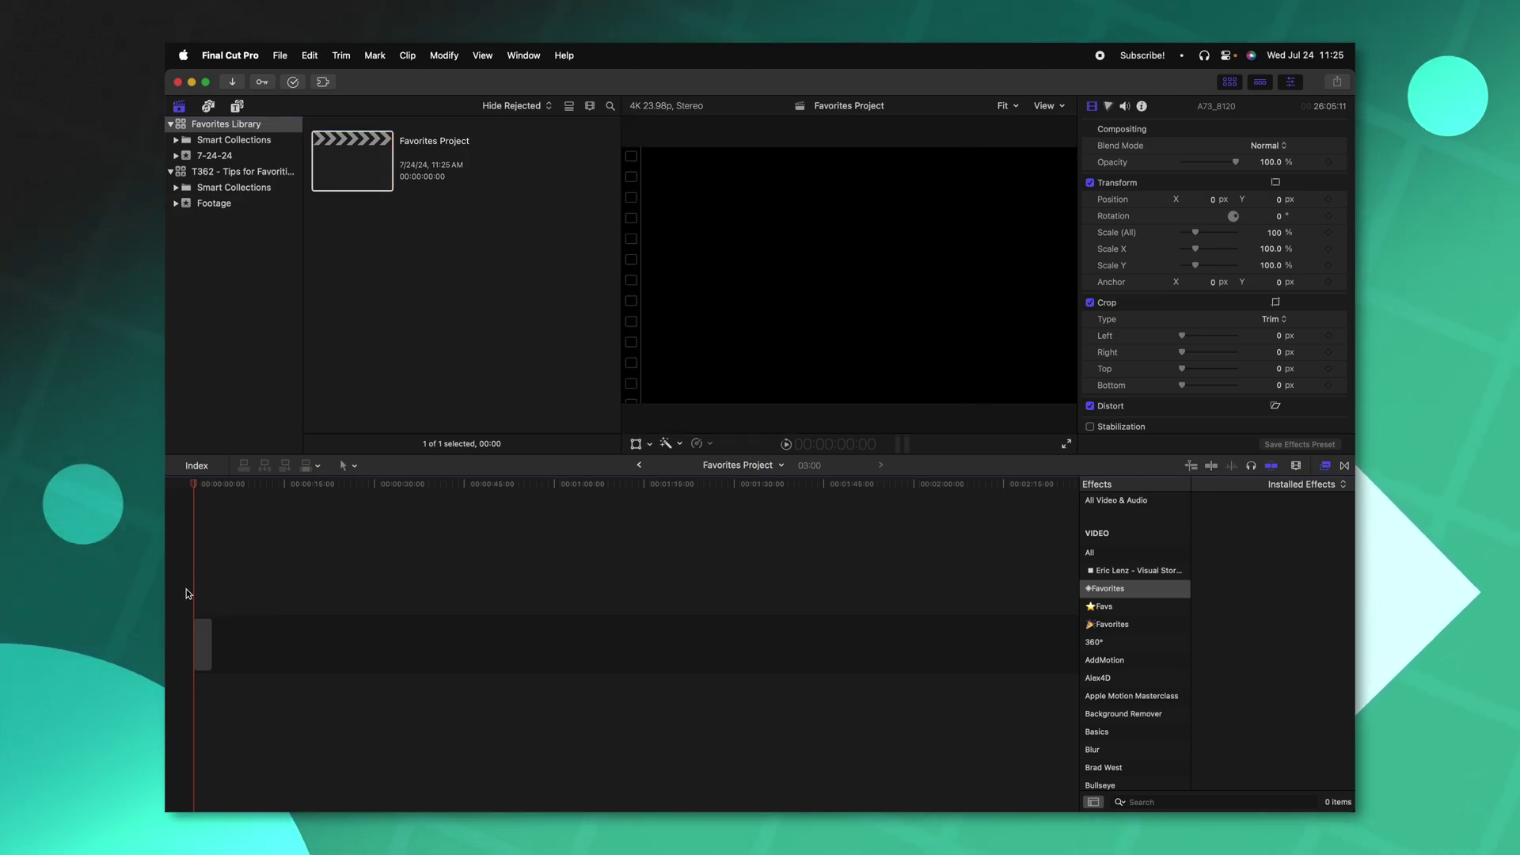
- Insert a gap clip at the start of the Favorites Project timeline and set its duration to one hour
{"action": "key", "text": "alt+w"}
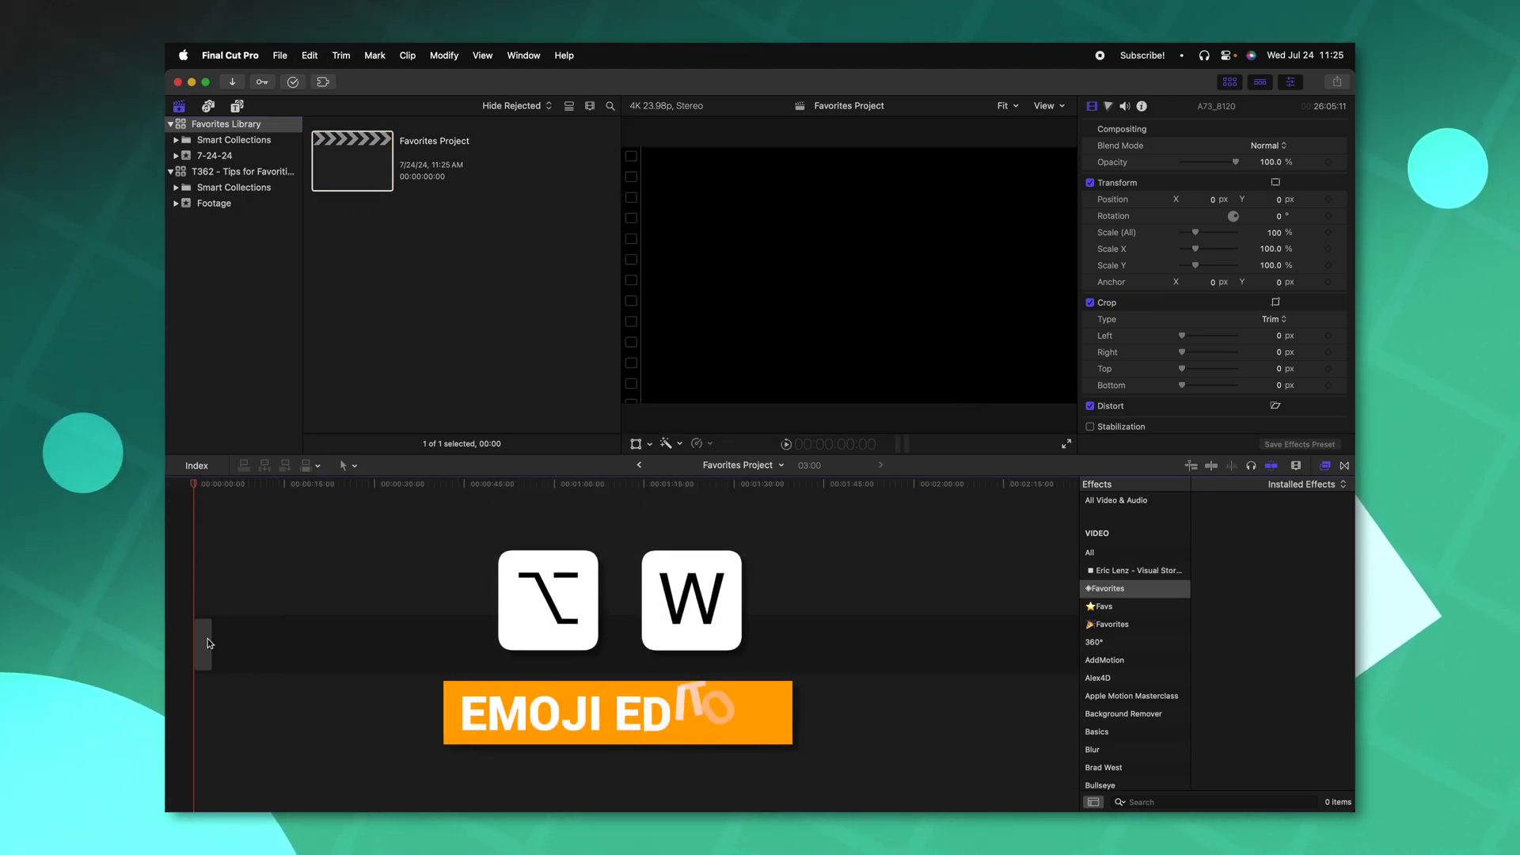
{"action": "left_click", "coordinate": [209, 642]}
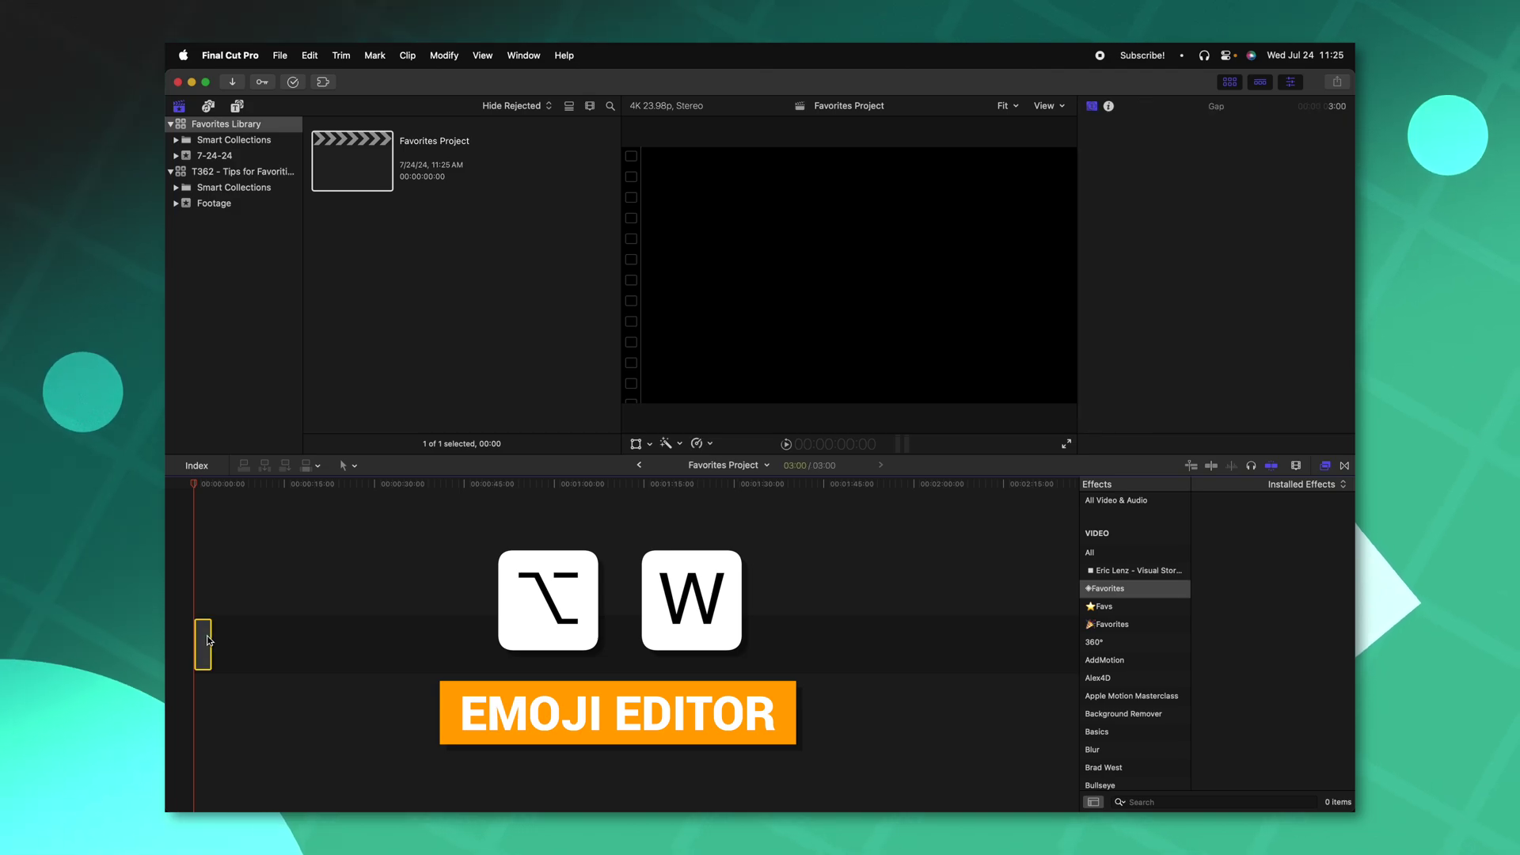
{"action": "key", "text": "ctrl+d"}
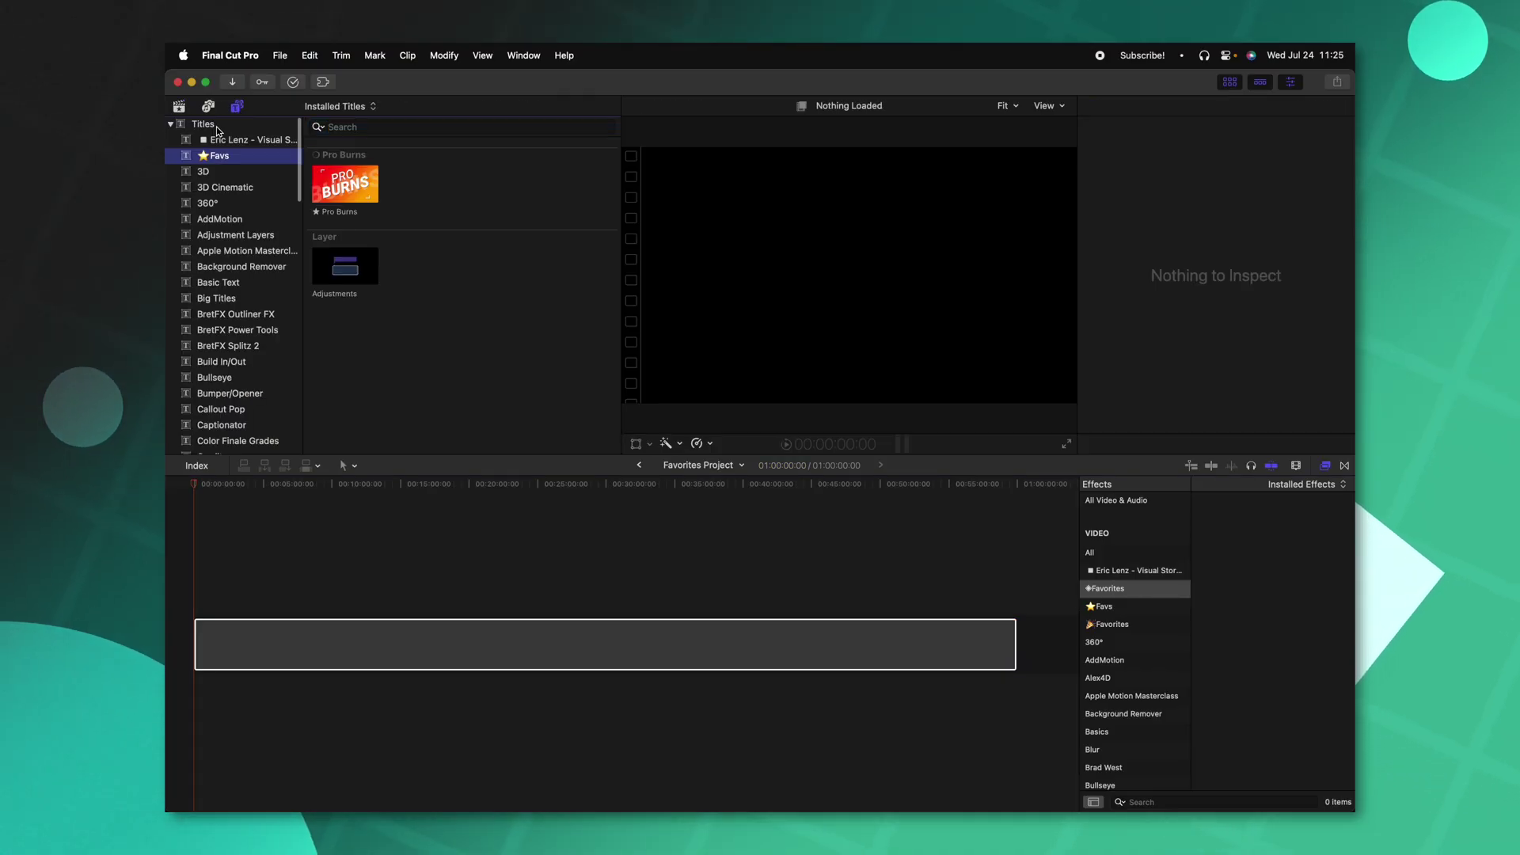
- Search all titles for "keyboard short" and connect the Keyboard Shortcuts title above the gap clip near the timeline's start
{"action": "left_click", "coordinate": [349, 126]}
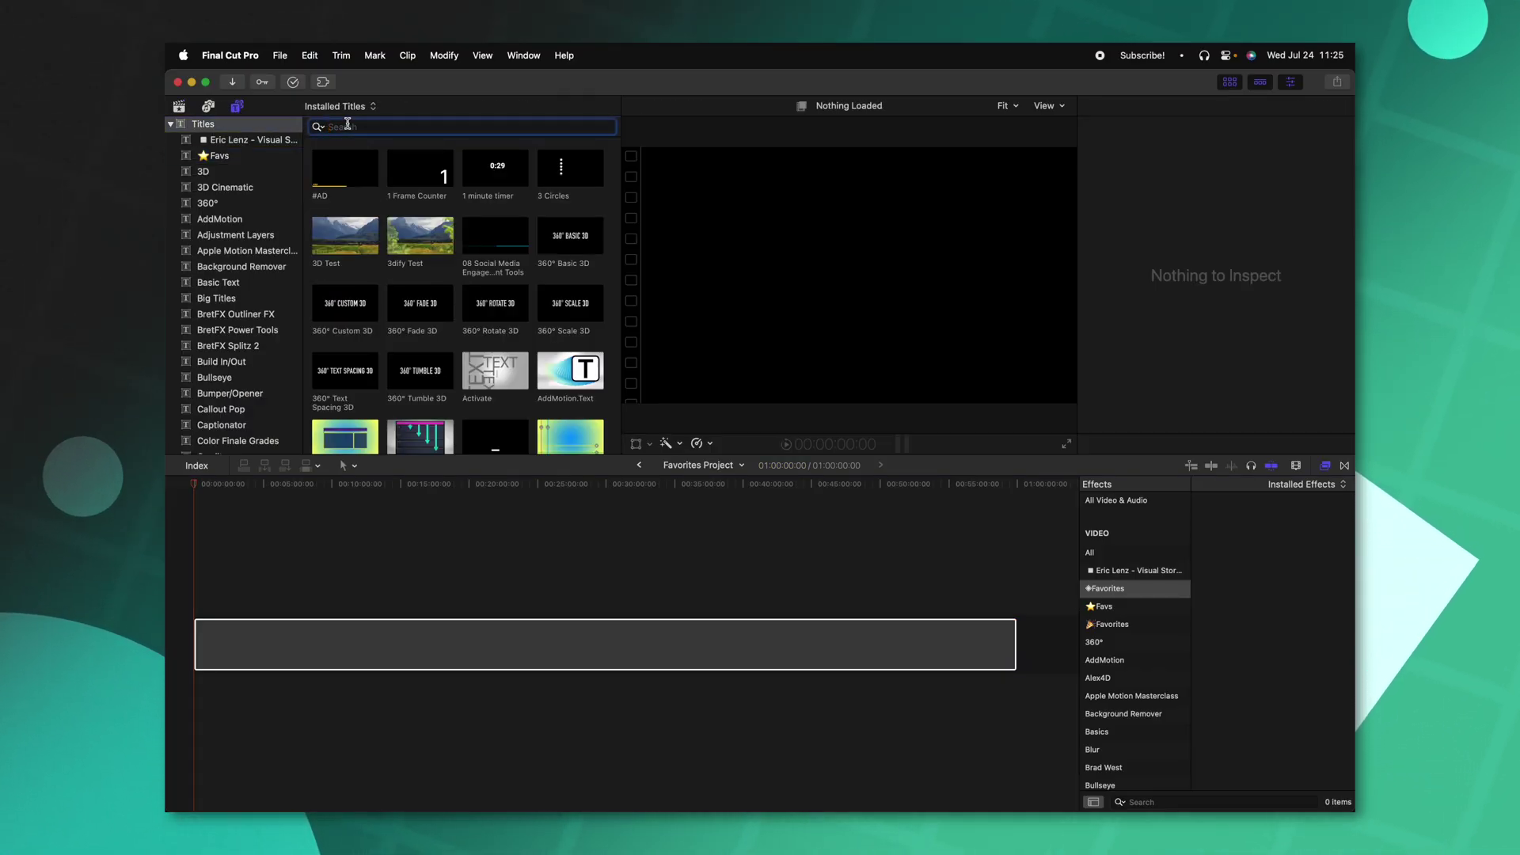
{"action": "type", "text": "keyboard short"}
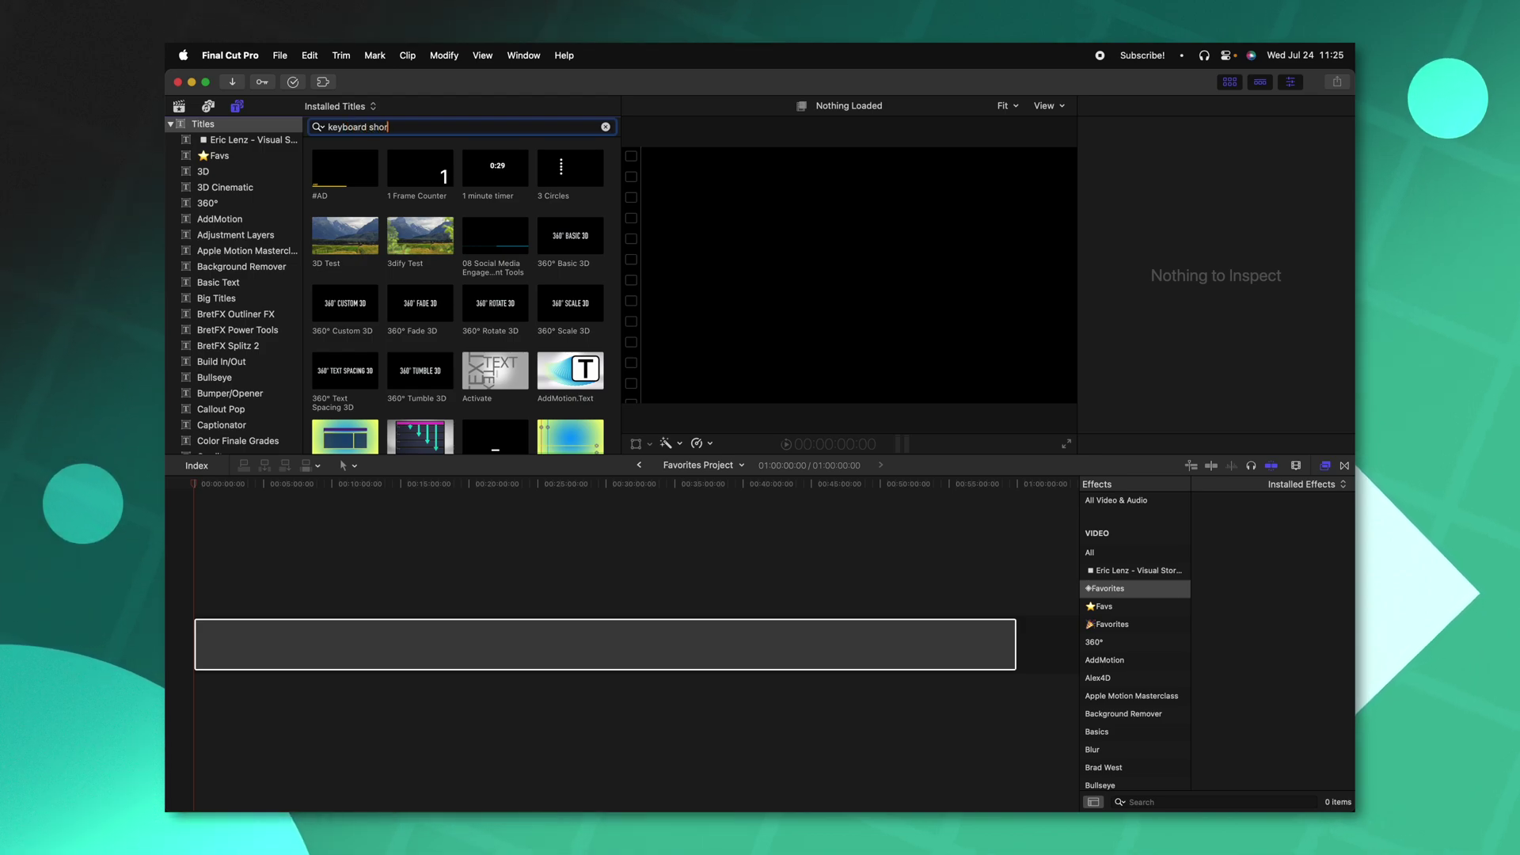
{"action": "left_click", "coordinate": [238, 515]}
{"action": "key", "text": "q"}
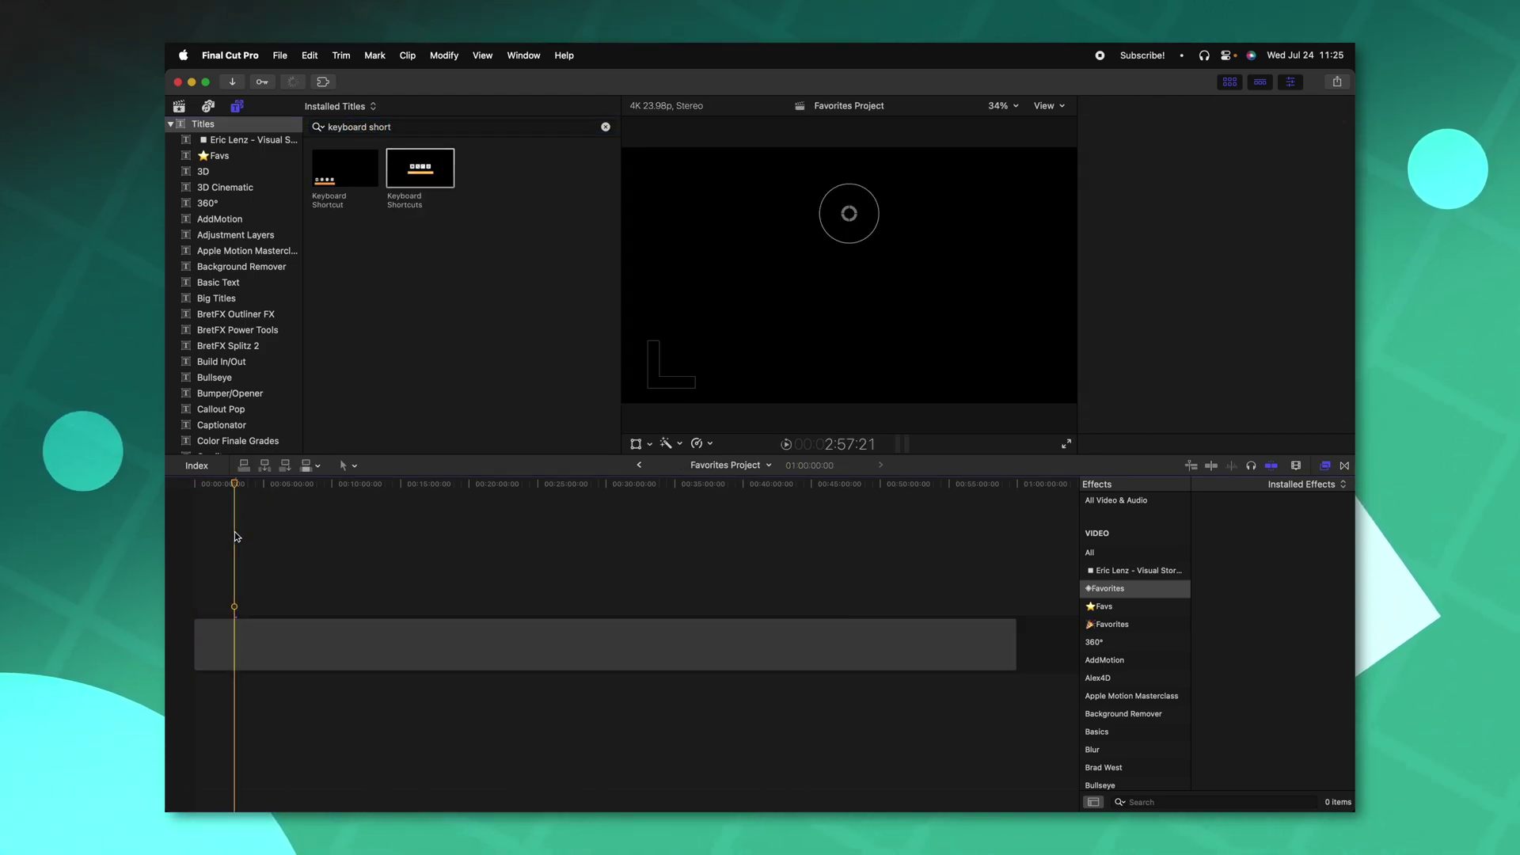
{"action": "key", "text": "super+equal"}
{"action": "key", "text": "super+equal"}
{"action": "key", "text": "super+equal"}
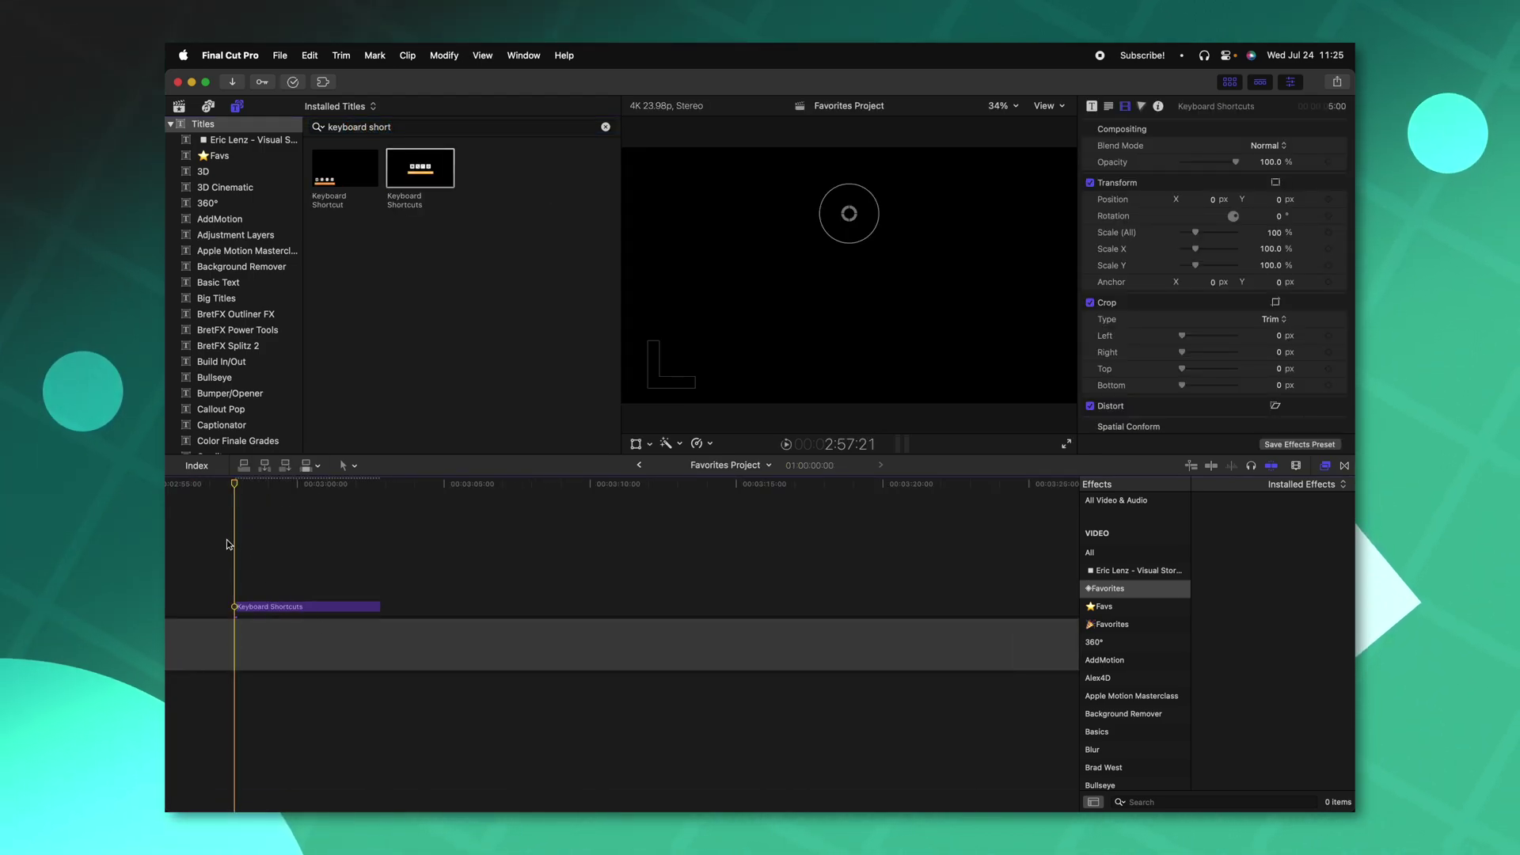
- Set the Keyboard Shortcuts title's description to COPY & PASTE and its keys to ^, C, OR and V, with OR at size 128
{"action": "left_click", "coordinate": [279, 494]}
{"action": "key", "text": "c"}
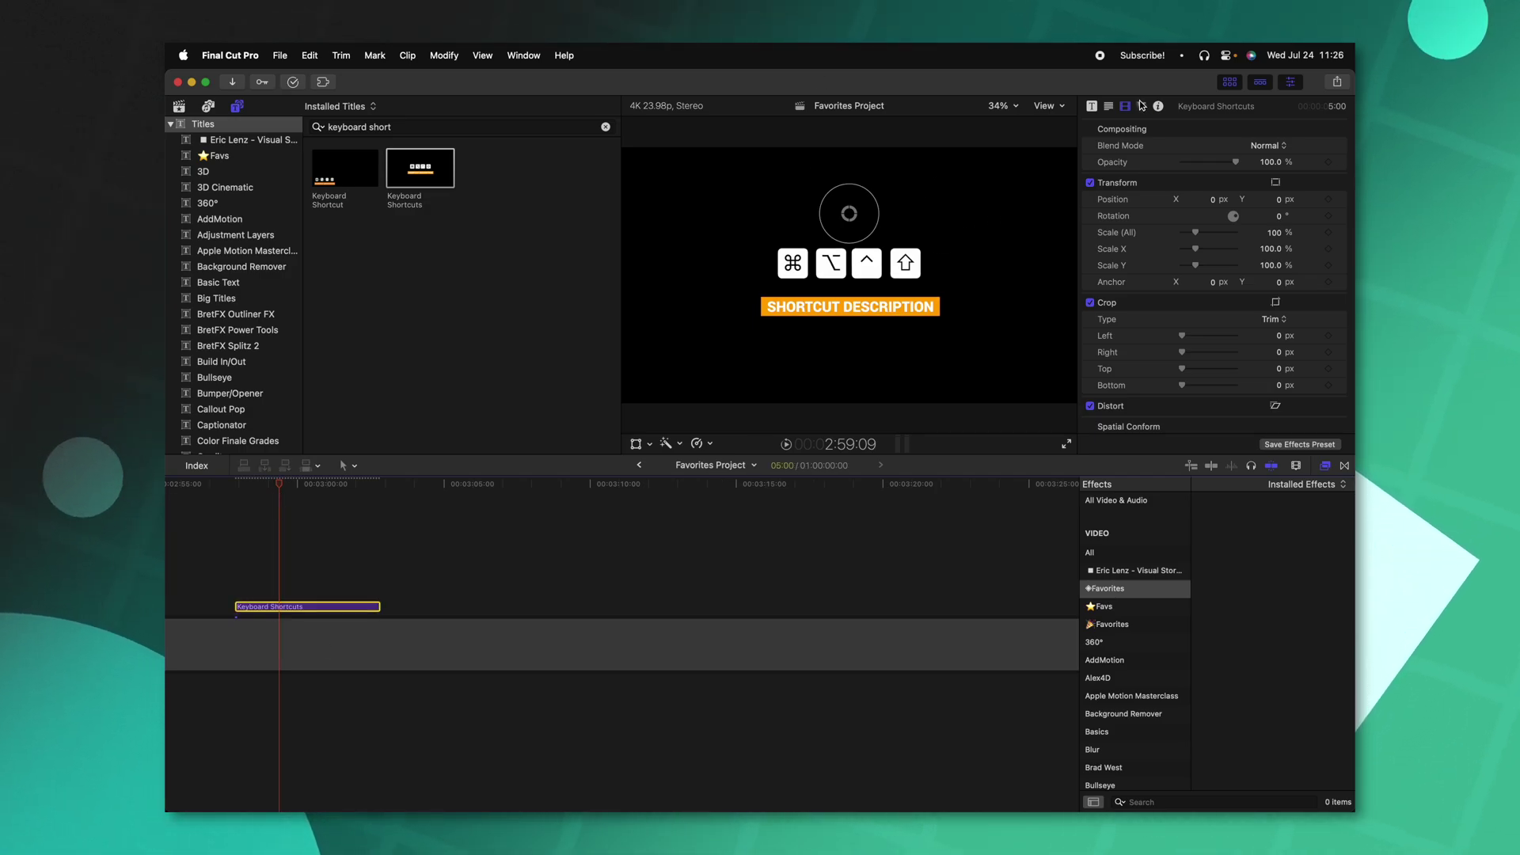
{"action": "left_click", "coordinate": [1092, 106]}
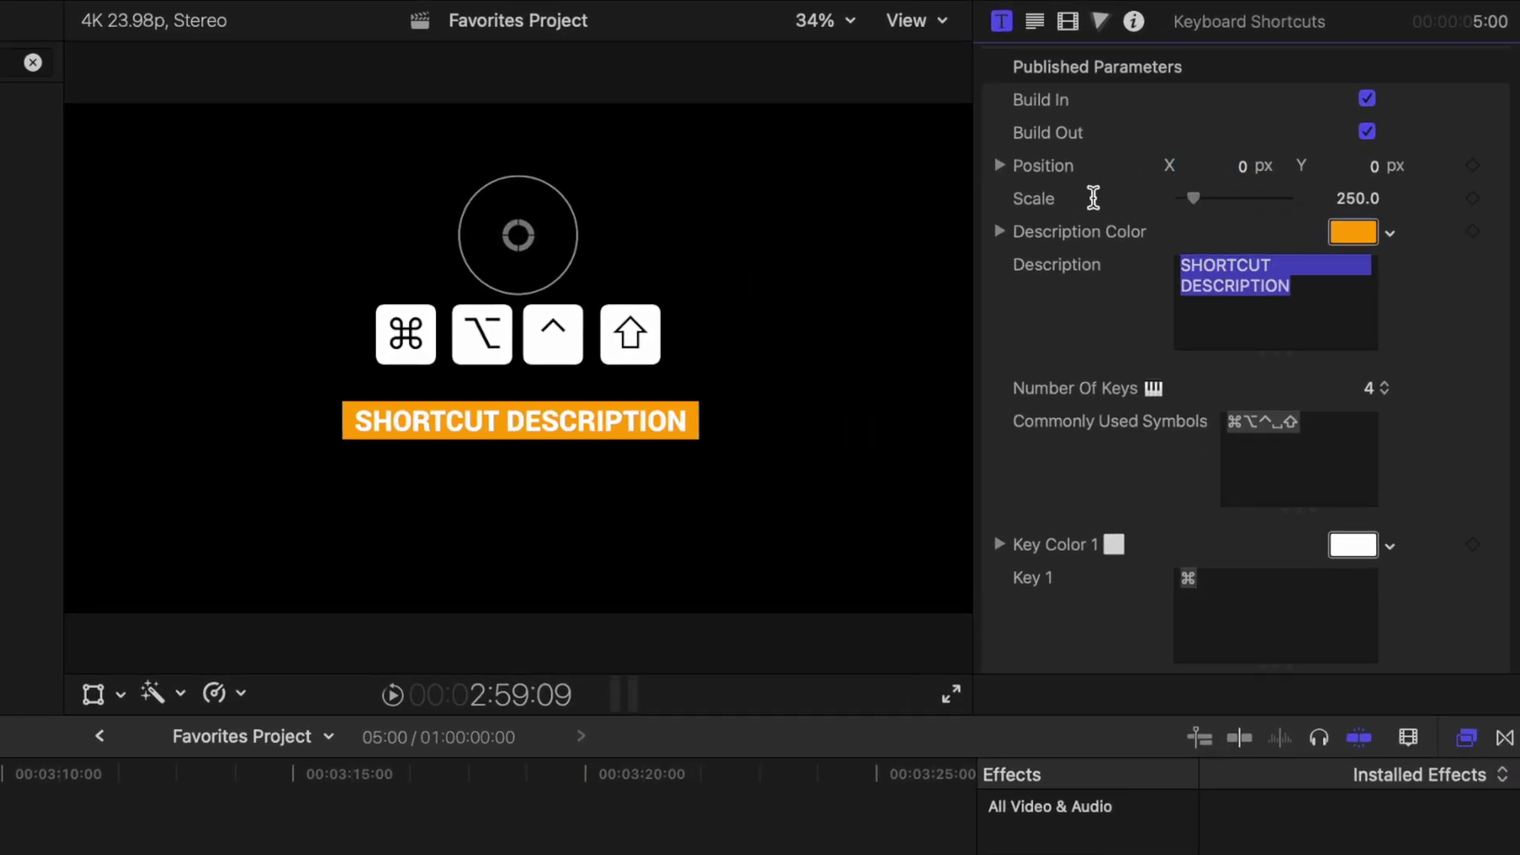
{"action": "type", "text": "COPY & PASTE"}
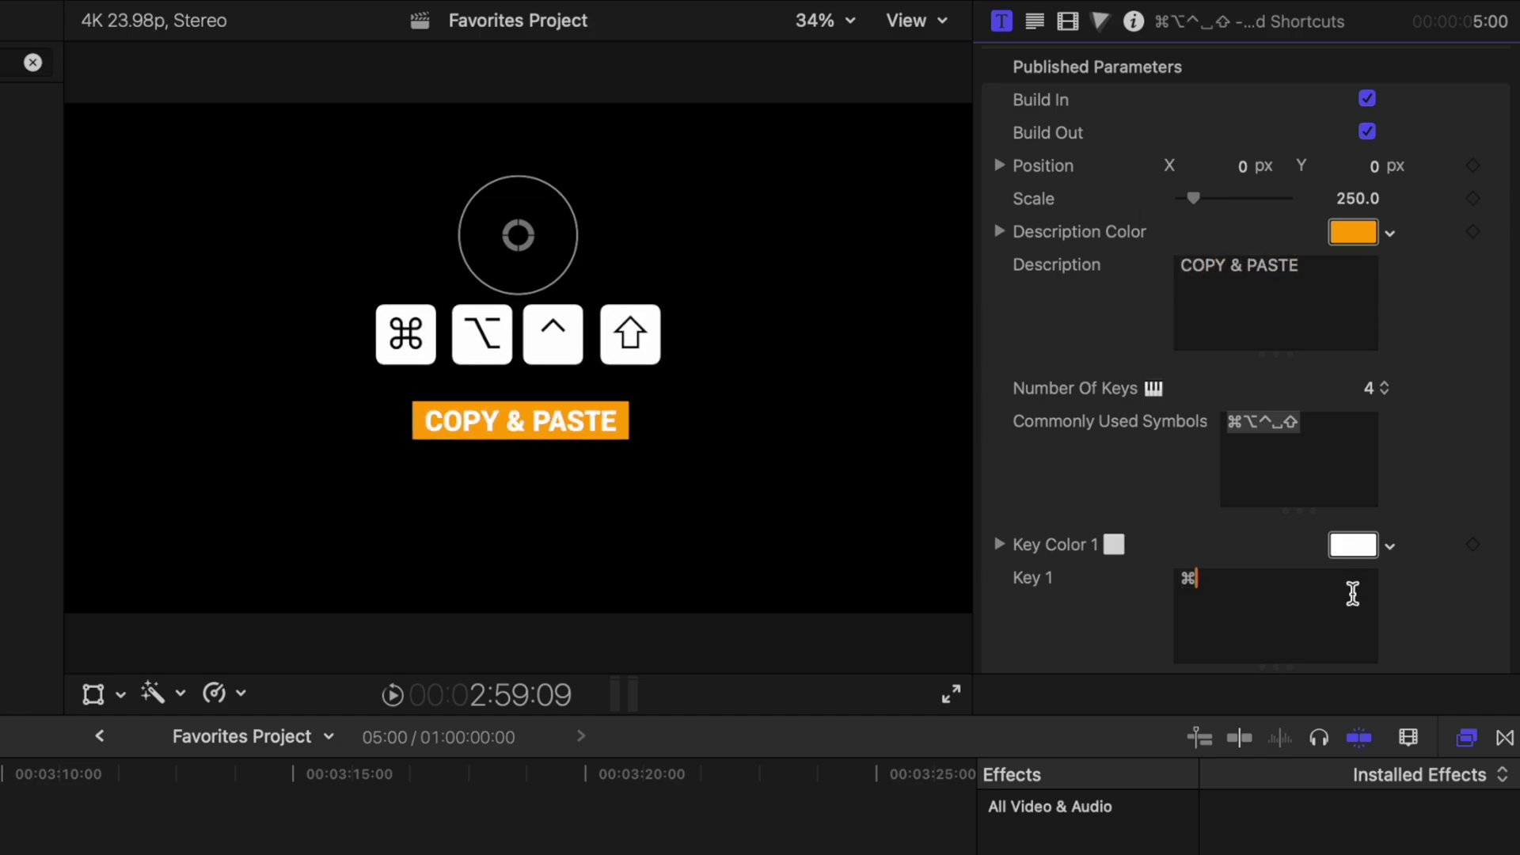
{"action": "scroll", "coordinate": [1353, 594], "scroll_direction": "down", "scroll_amount": 2}
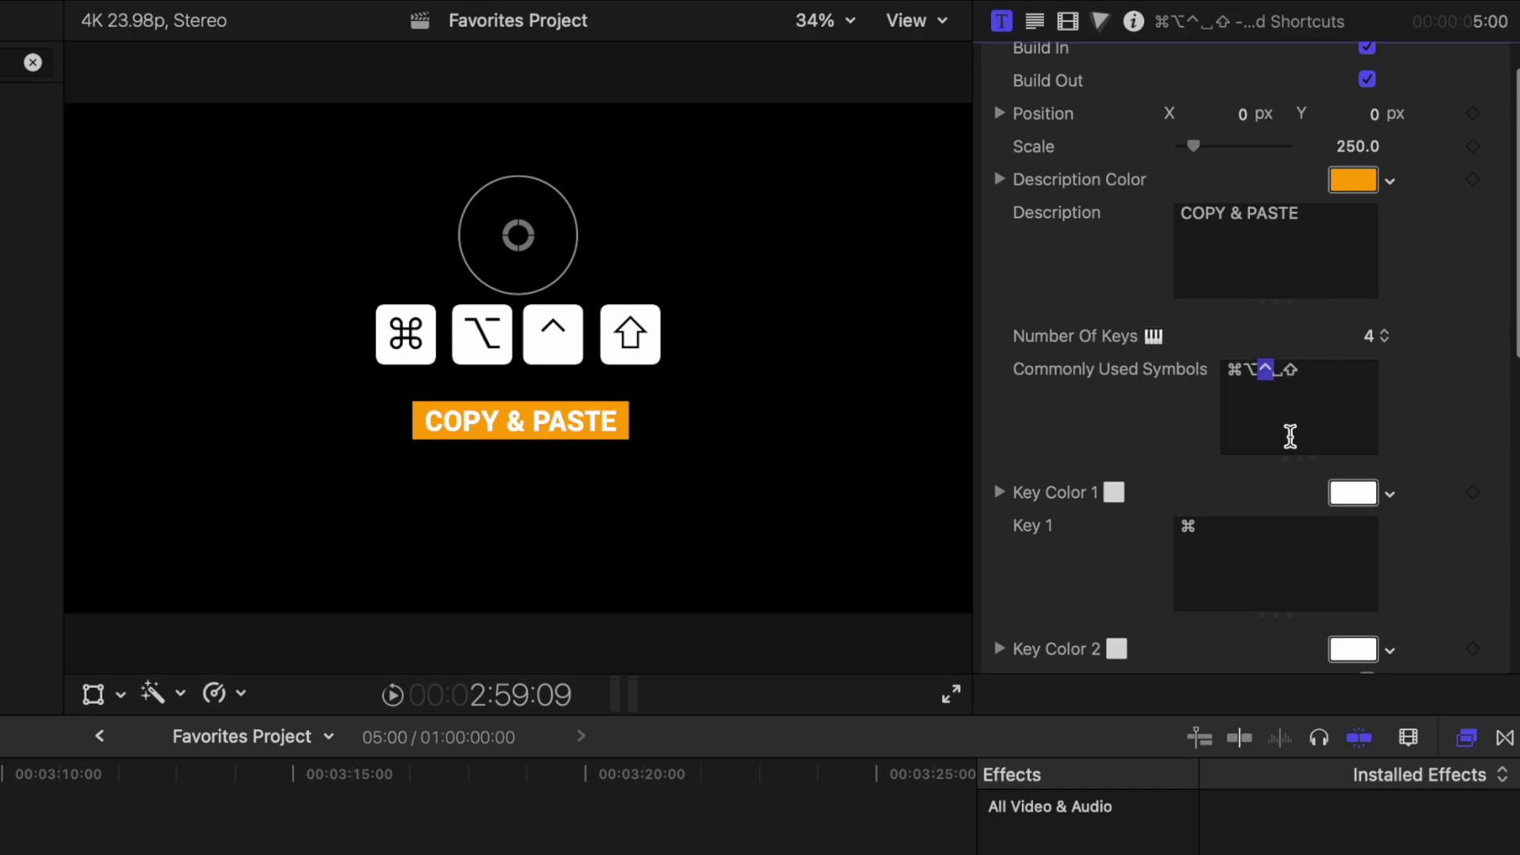
{"action": "left_click_drag", "start_coordinate": [1200, 550], "coordinate": [1162, 538]}
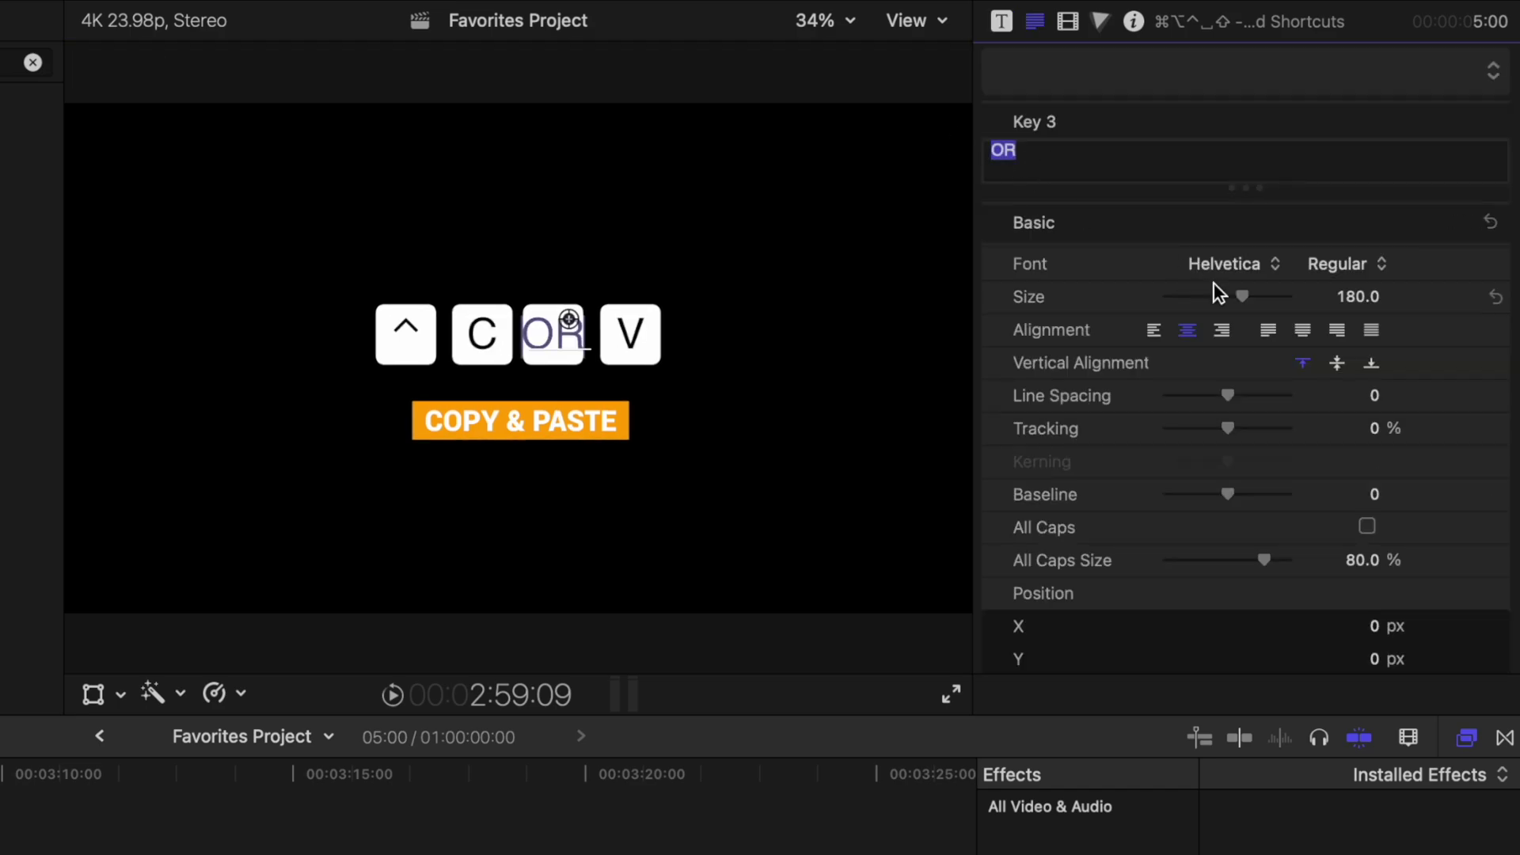
{"action": "left_click_drag", "start_coordinate": [1245, 301], "coordinate": [1219, 300]}
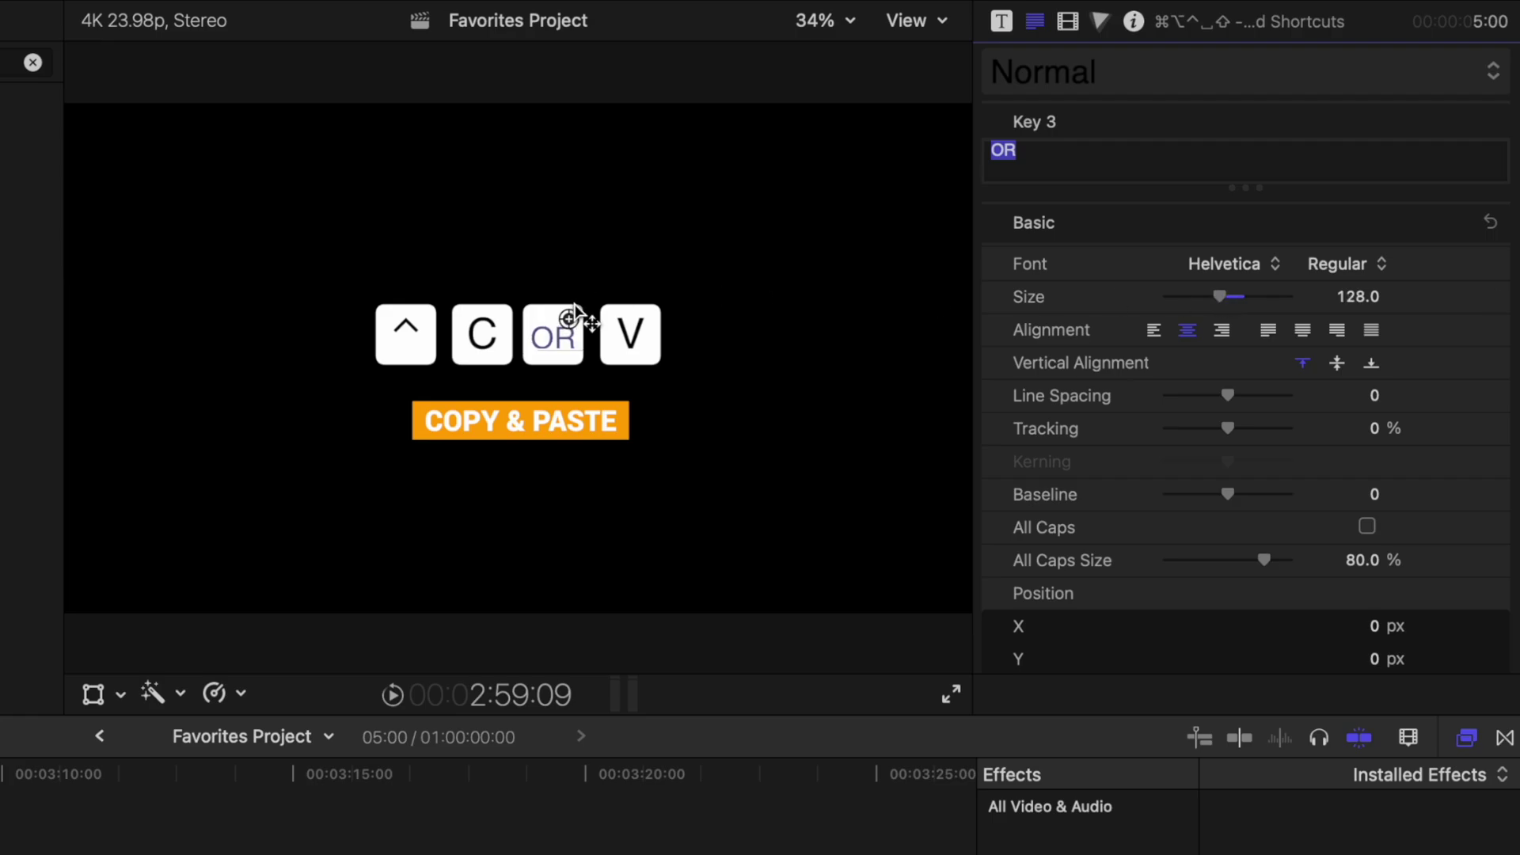
{"action": "key", "text": "Escape"}
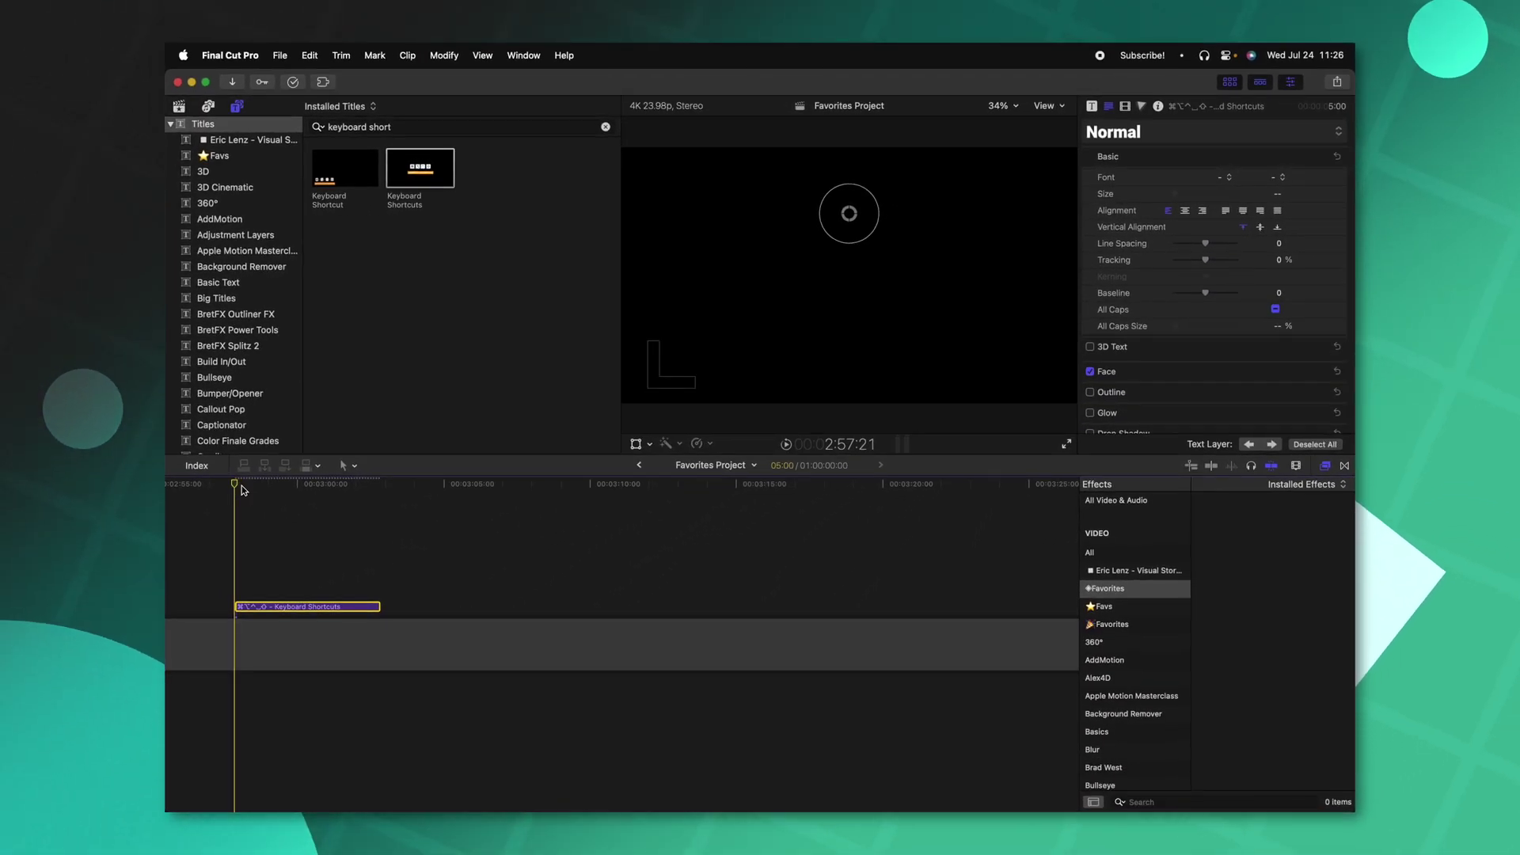
- Add a marker named "Copy and Paste" at the start of the Keyboard Shortcuts title
{"action": "key", "text": "m"}
{"action": "key", "text": "m"}
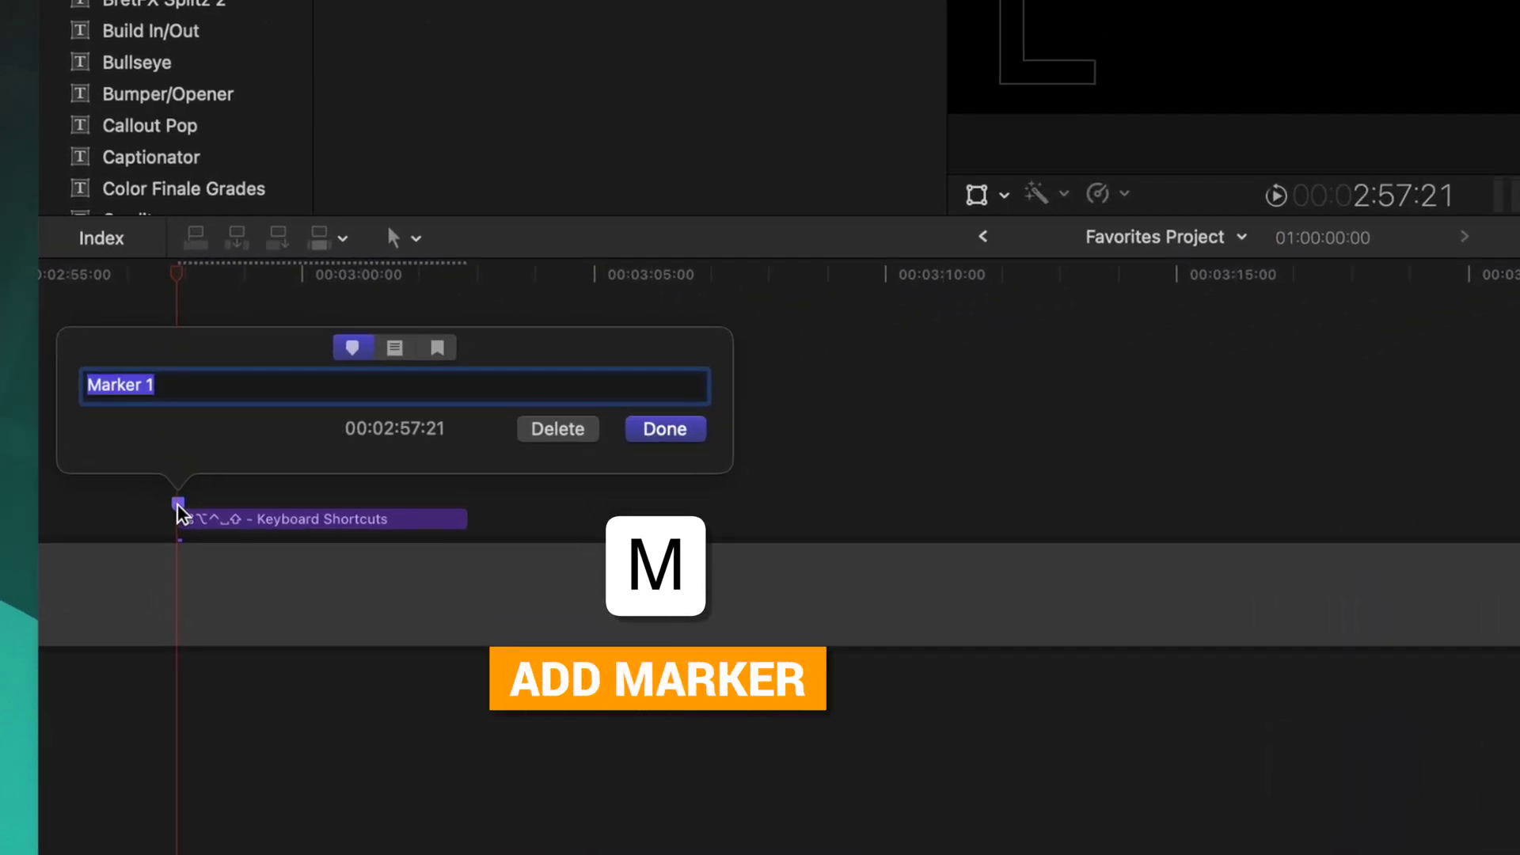
{"action": "type", "text": "Copy and Paste"}
{"action": "key", "text": "Return"}
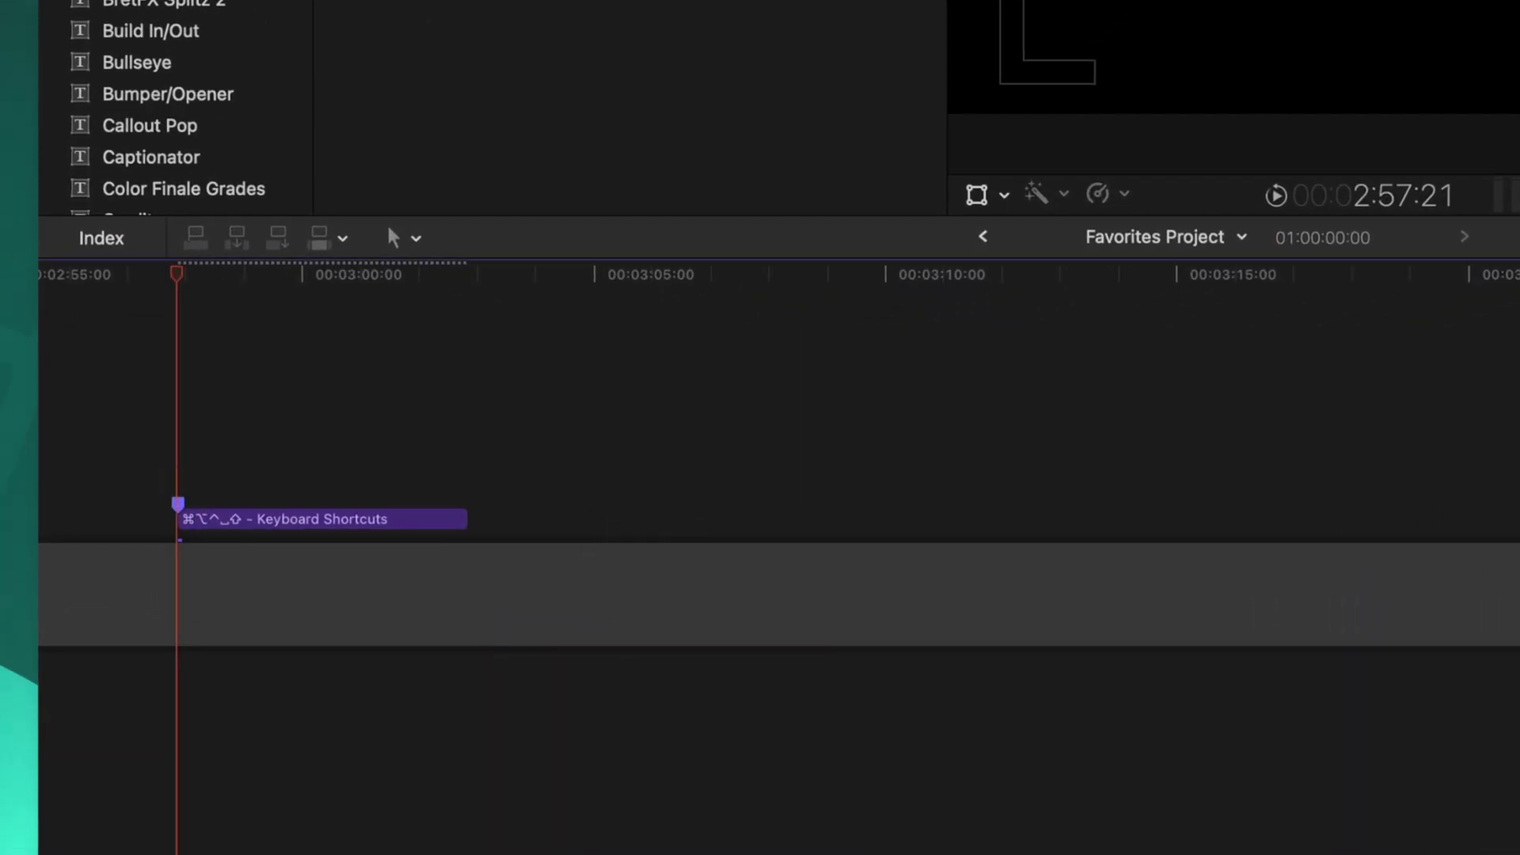
- List the project's tags in the timeline index and jump to the Copy and Paste marker
{"action": "left_click", "coordinate": [102, 239]}
{"action": "left_click", "coordinate": [142, 325]}
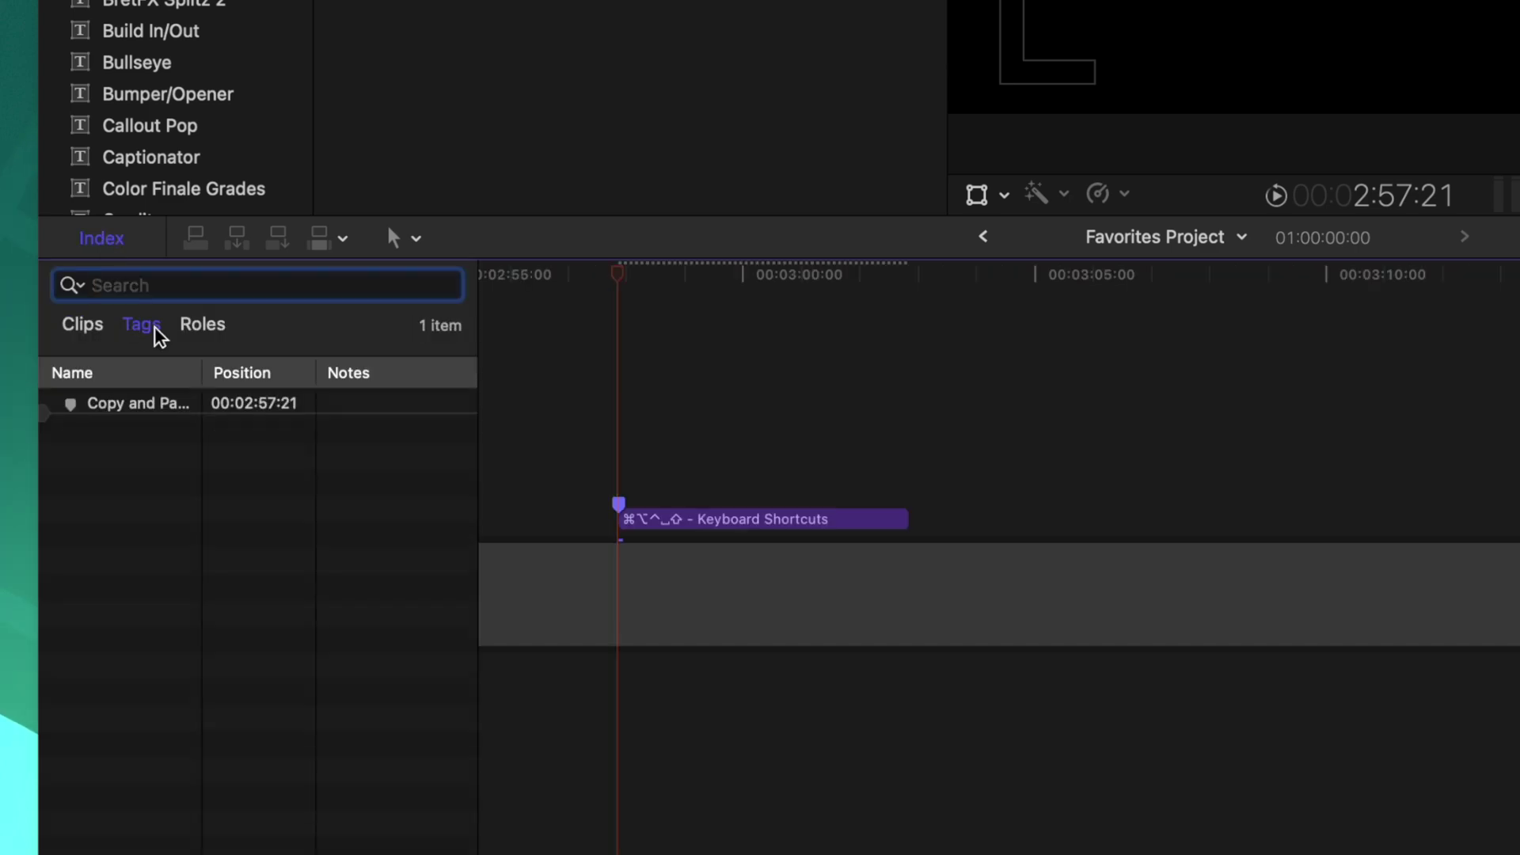
{"action": "left_click", "coordinate": [149, 405]}
- Copy the customized Keyboard Shortcuts title and paste it as a connected clip at Marker 1 in the Subscribe project
{"action": "left_click", "coordinate": [668, 519]}
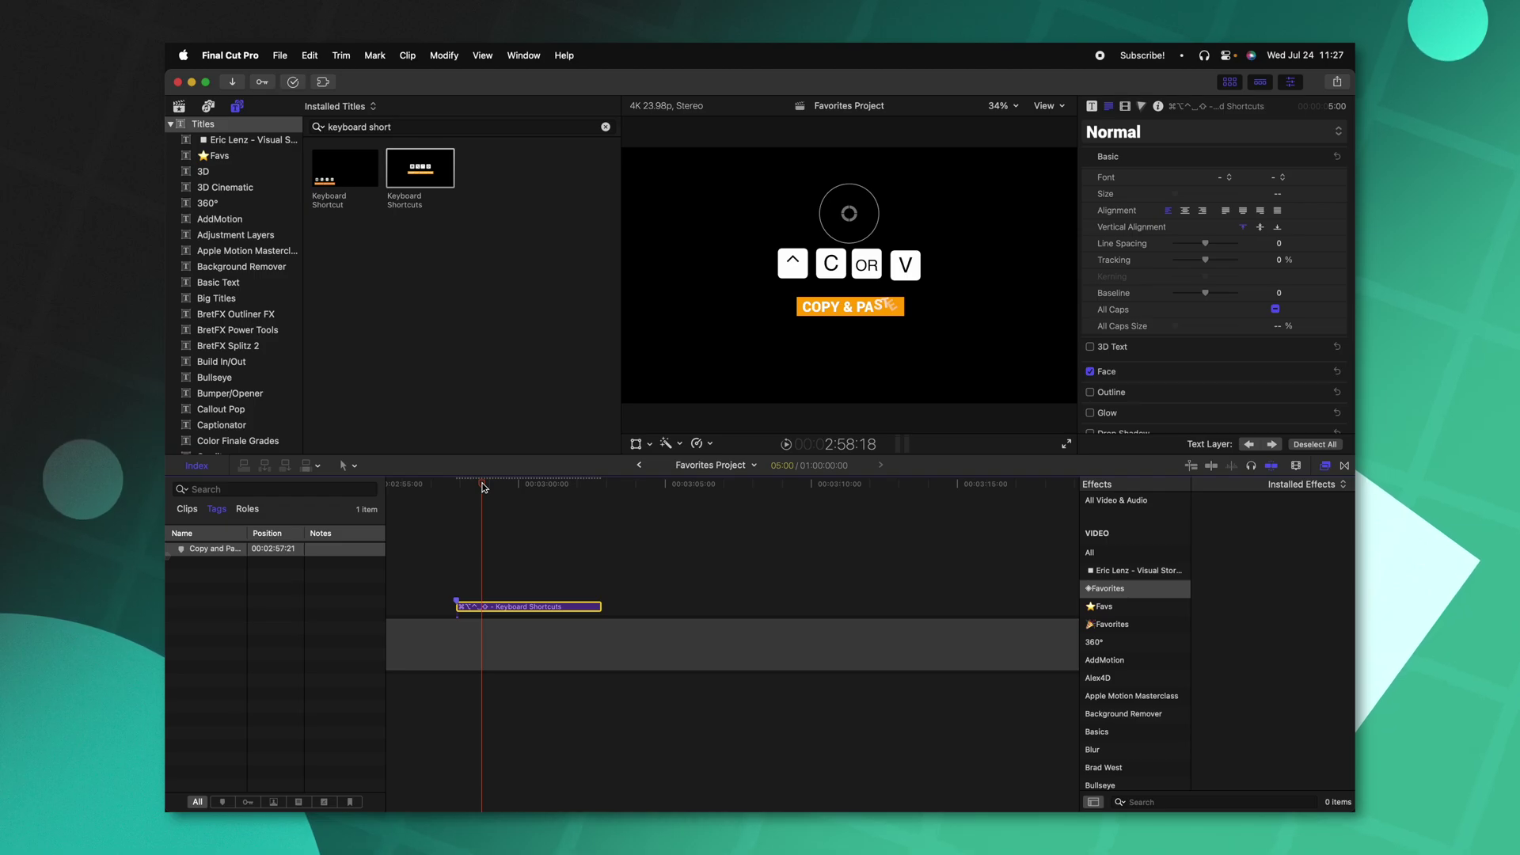
{"action": "left_click", "coordinate": [179, 109]}
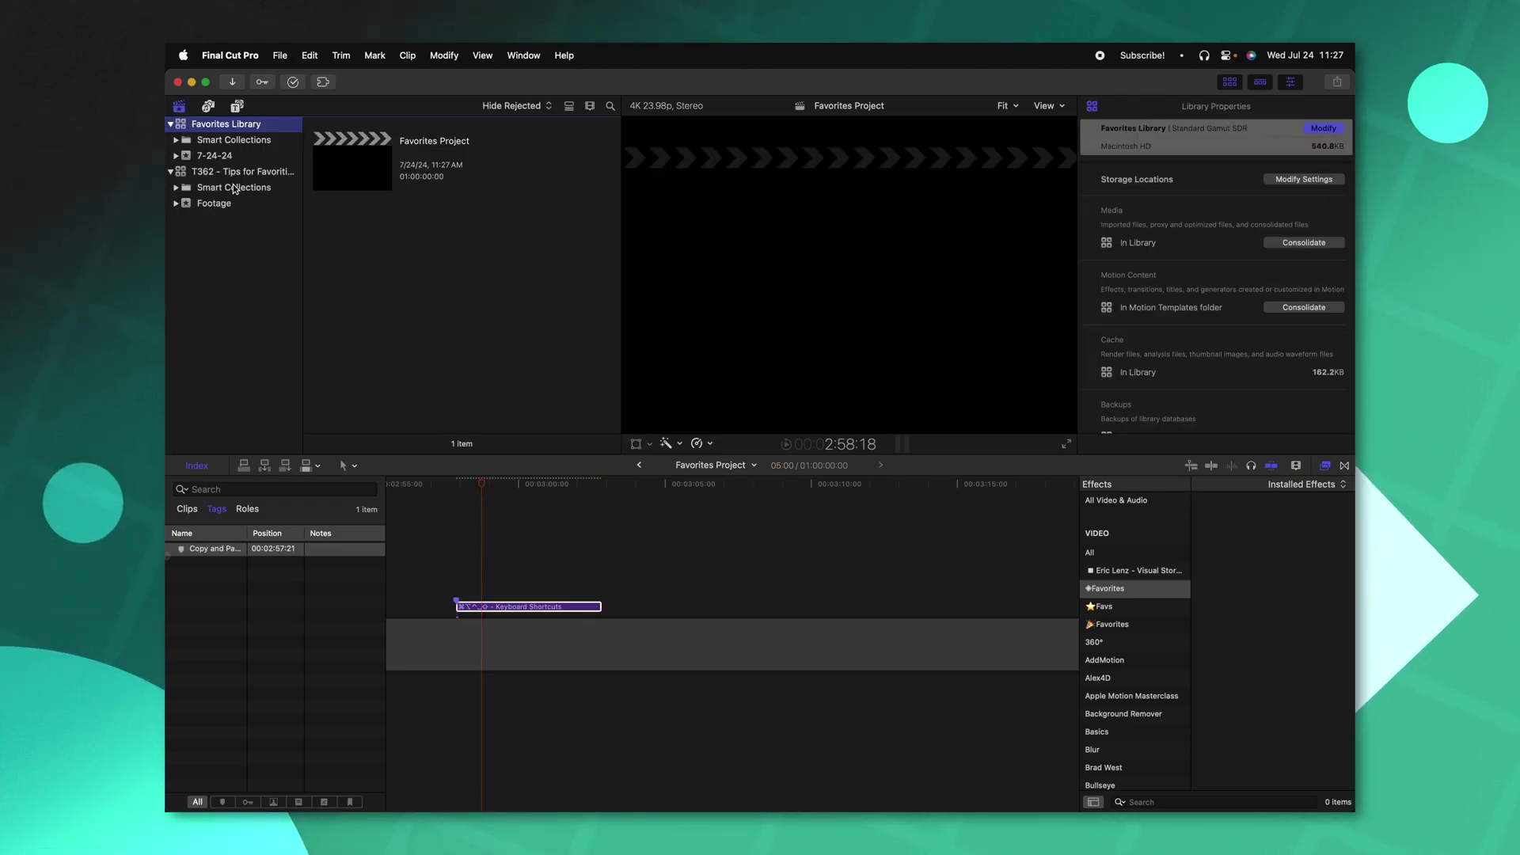
{"action": "left_click", "coordinate": [237, 171]}
{"action": "double_click", "coordinate": [363, 153]}
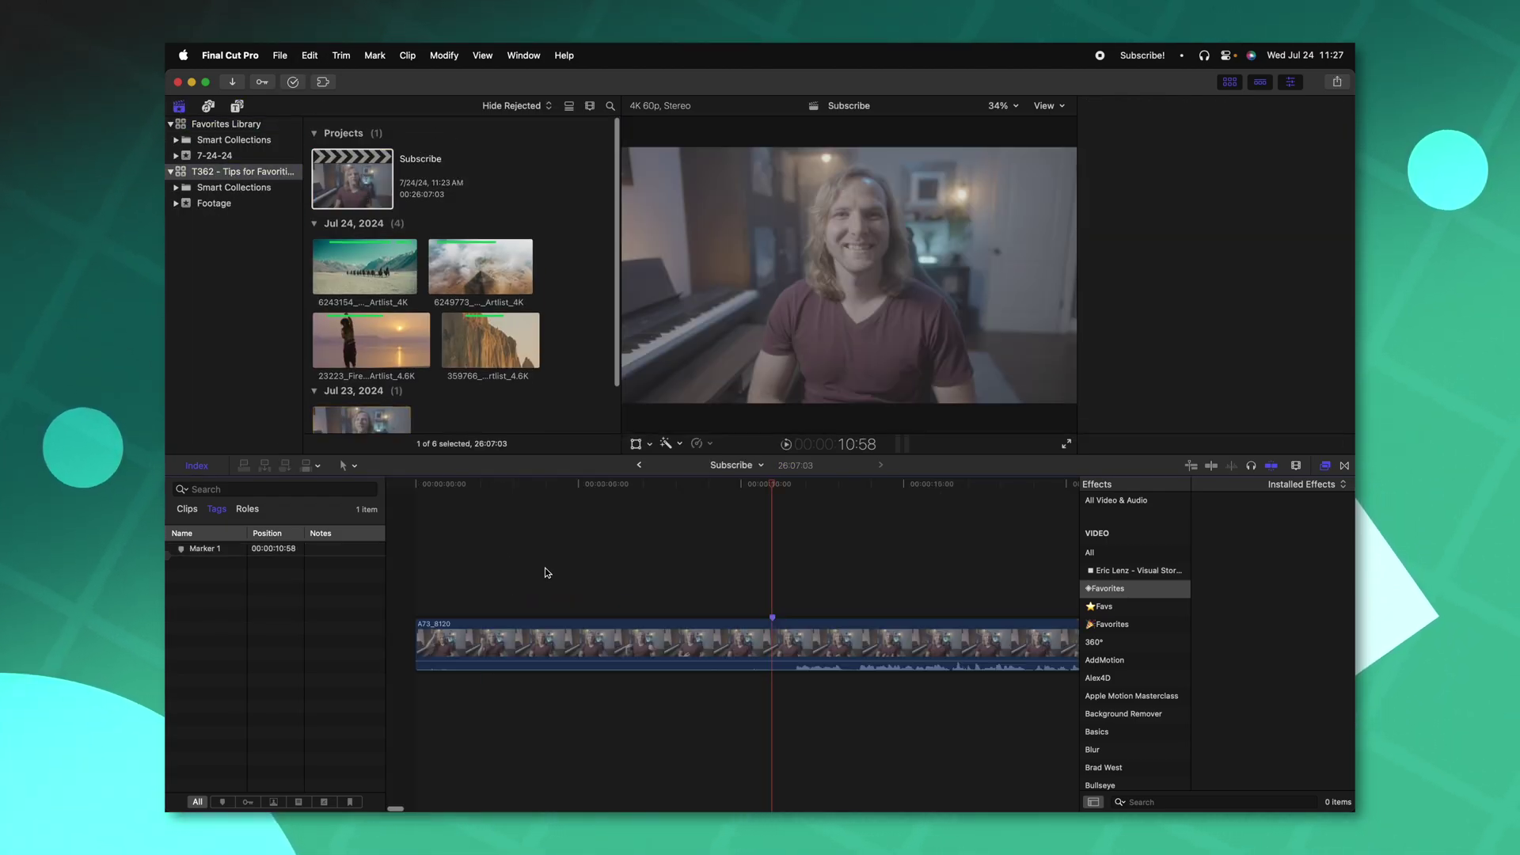
{"action": "key", "text": "alt+v"}
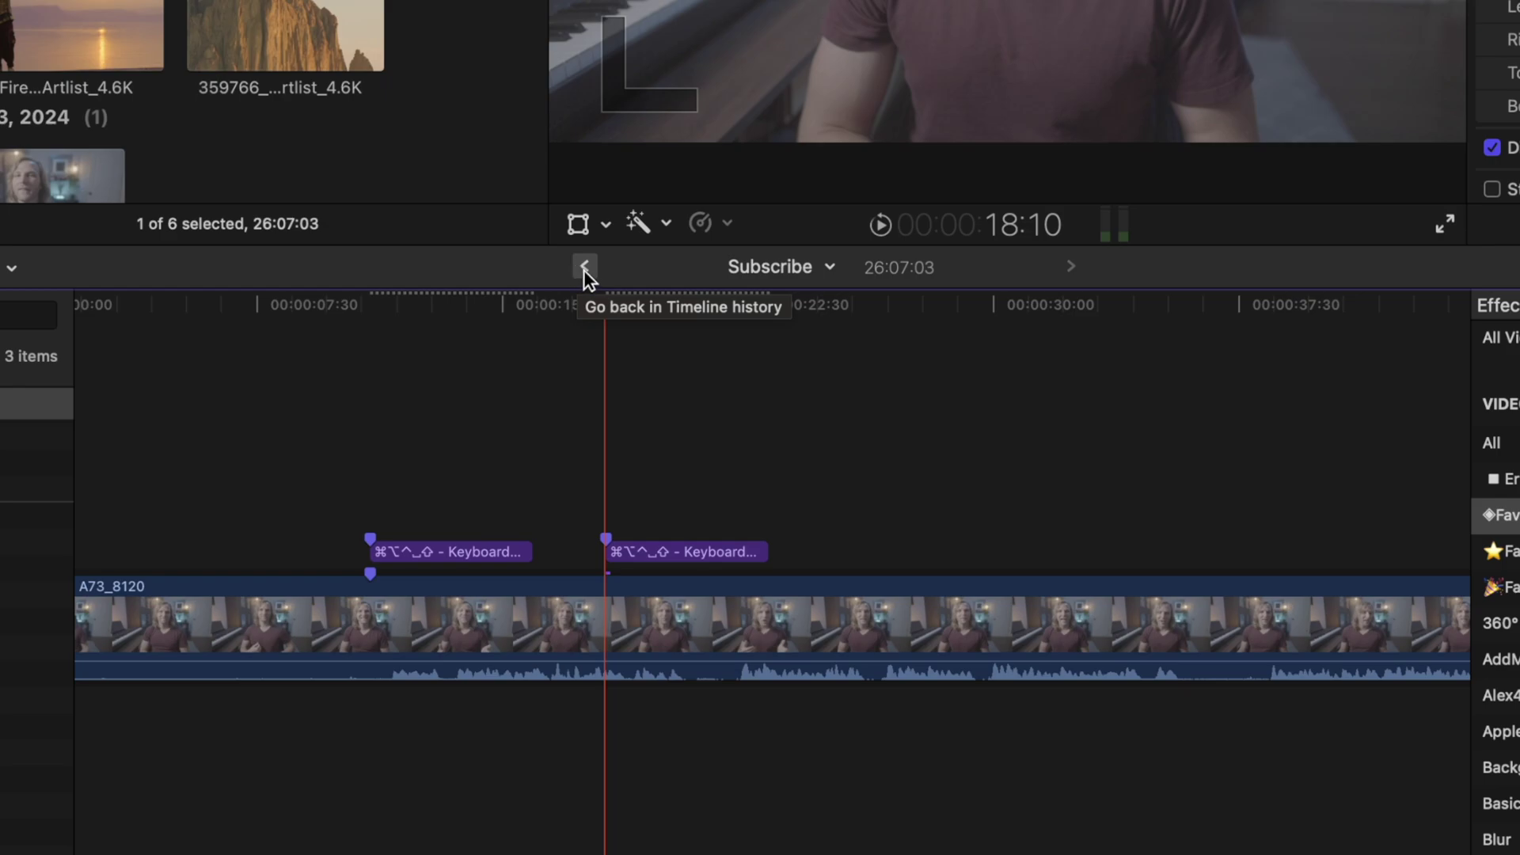
- Go back through the timeline history to the Favorites Project and return to the Subscribe project
{"action": "left_click", "coordinate": [584, 267]}
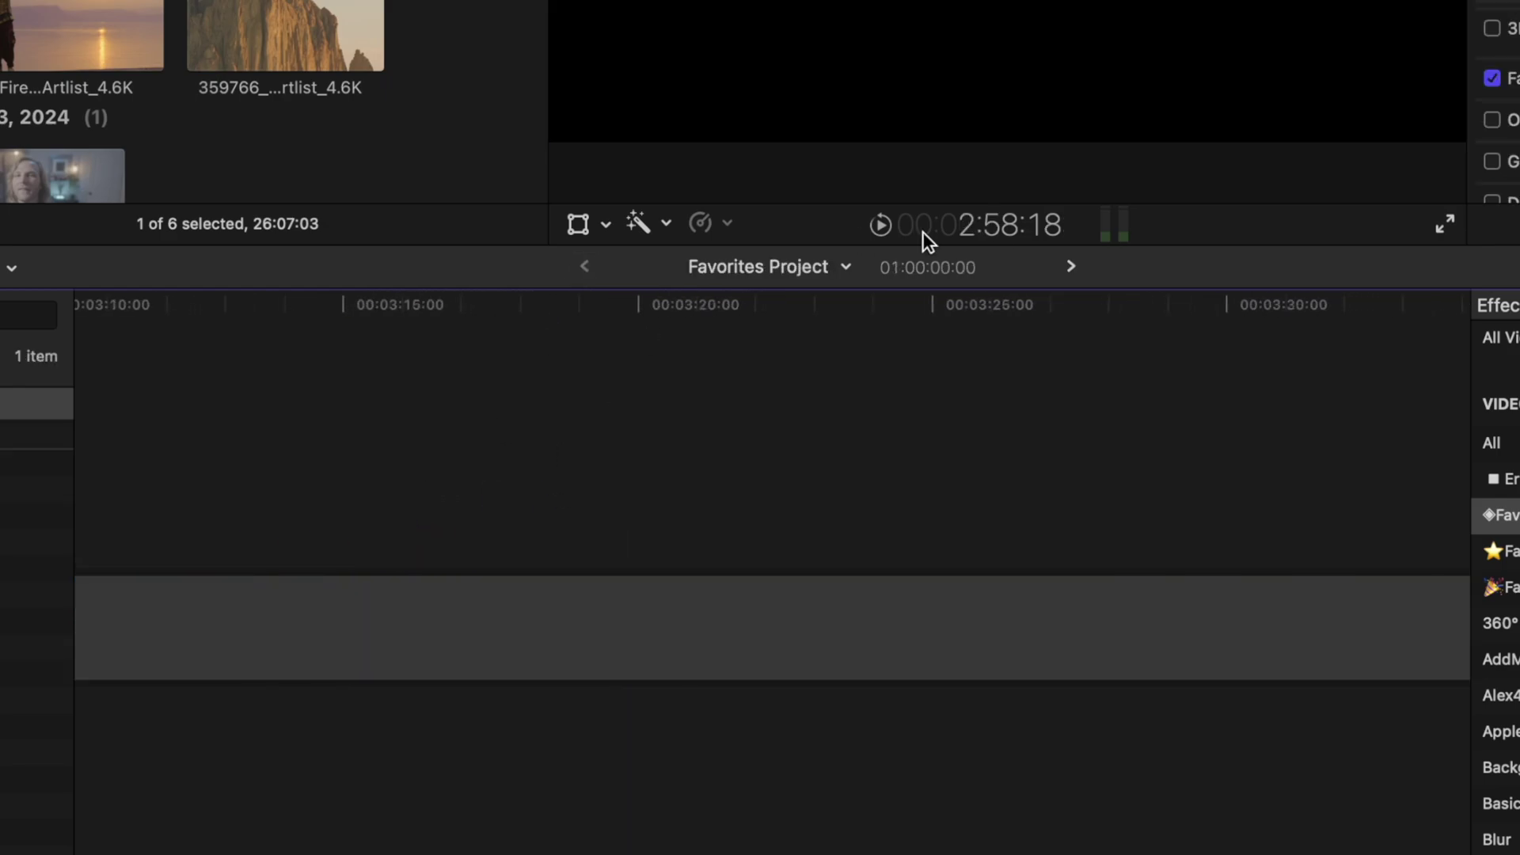
{"action": "left_click", "coordinate": [1069, 268]}
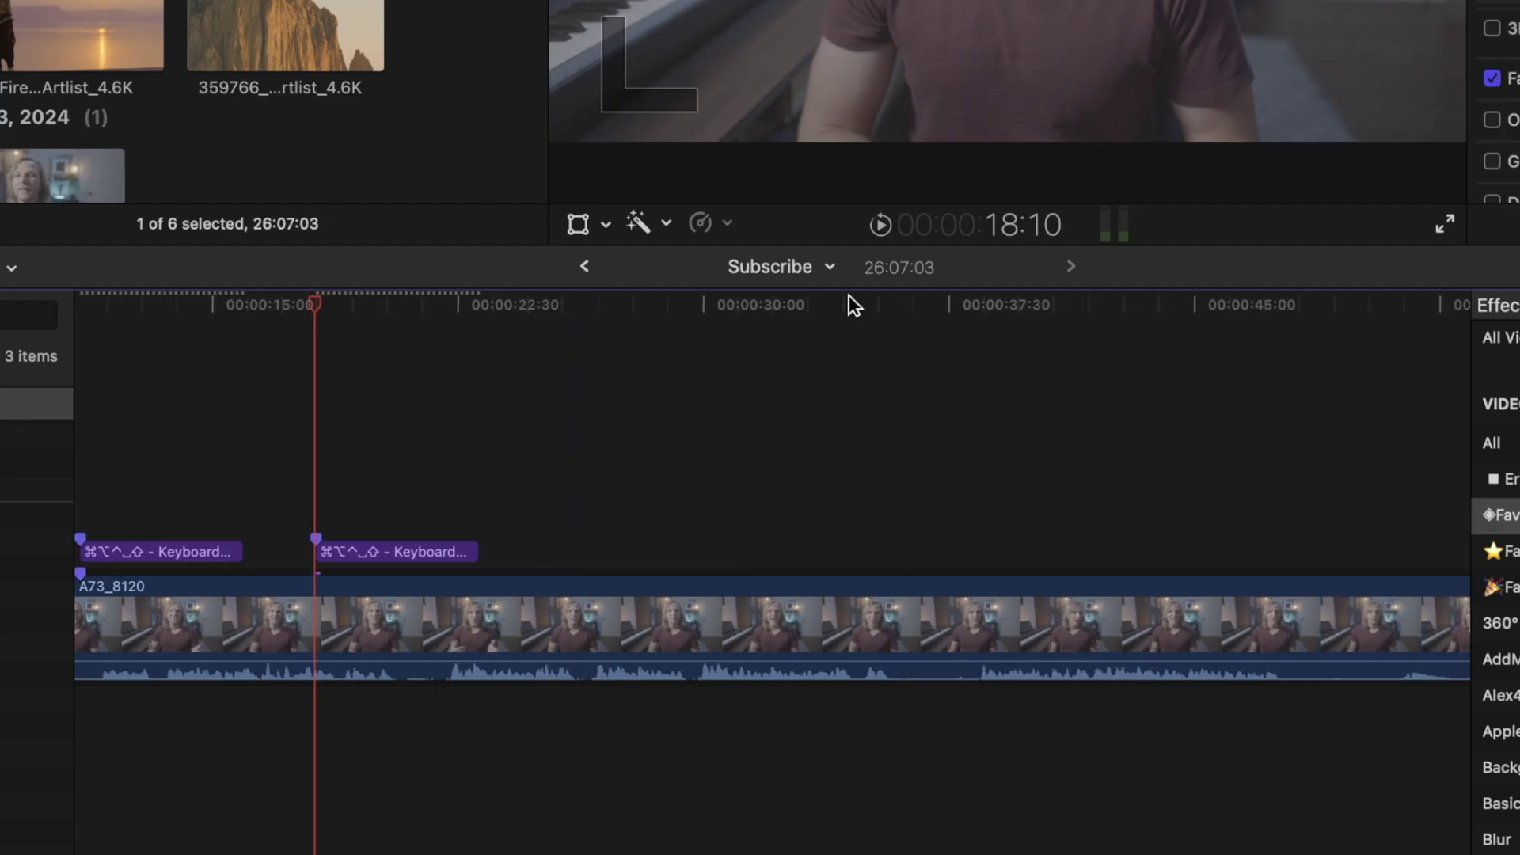